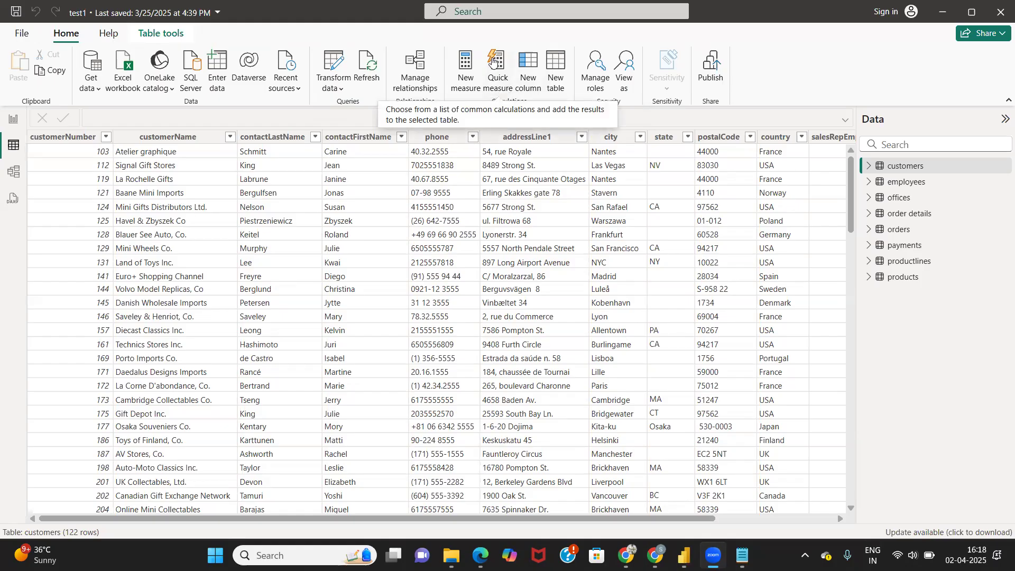
Select the contactLastName column of the customers table and try to choose a calculation for a quick measure.
{"action": "left_click", "coordinate": [498, 71]}
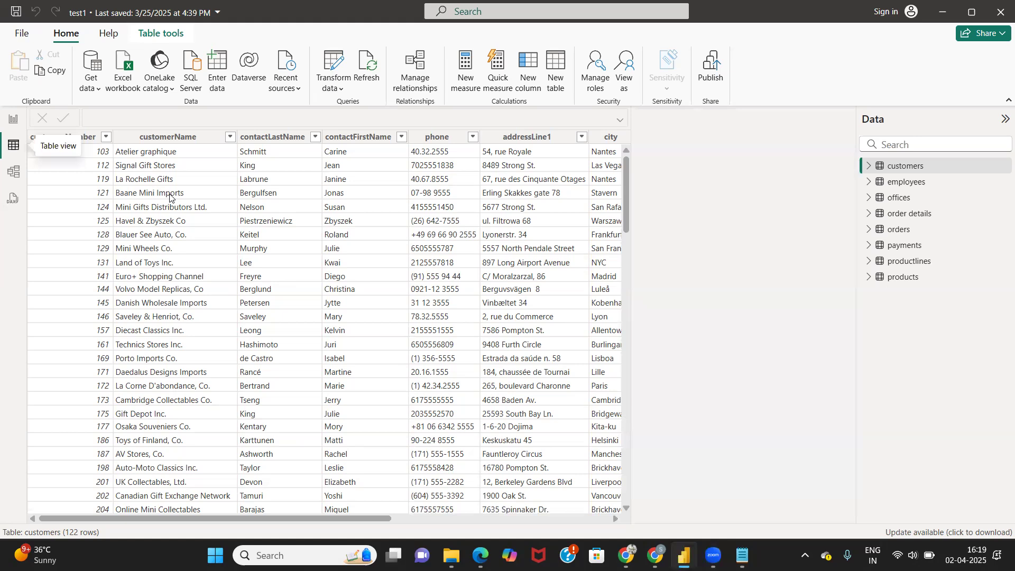
{"action": "left_click", "coordinate": [260, 141]}
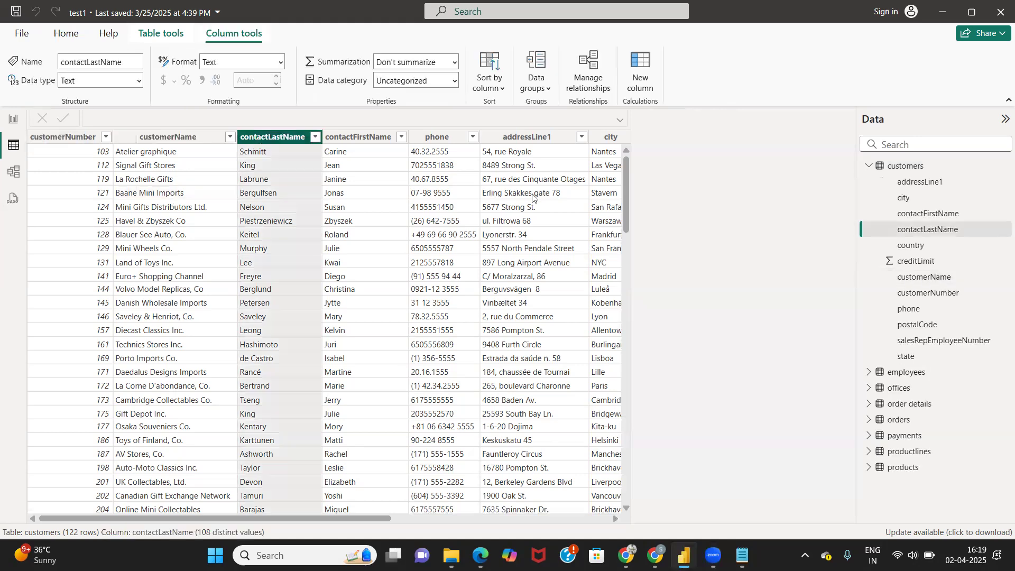
{"action": "left_click", "coordinate": [71, 34]}
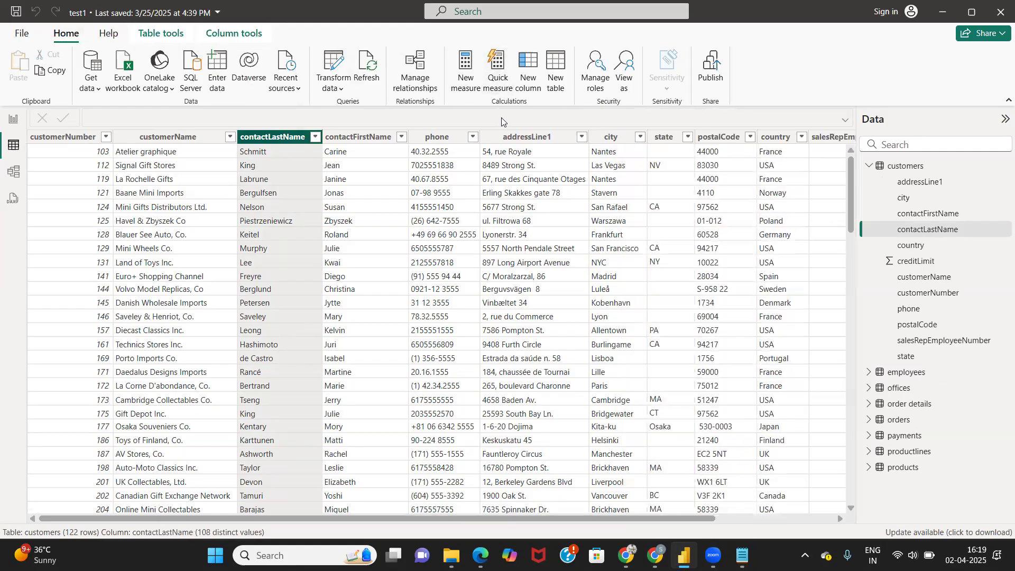
{"action": "left_click", "coordinate": [497, 69]}
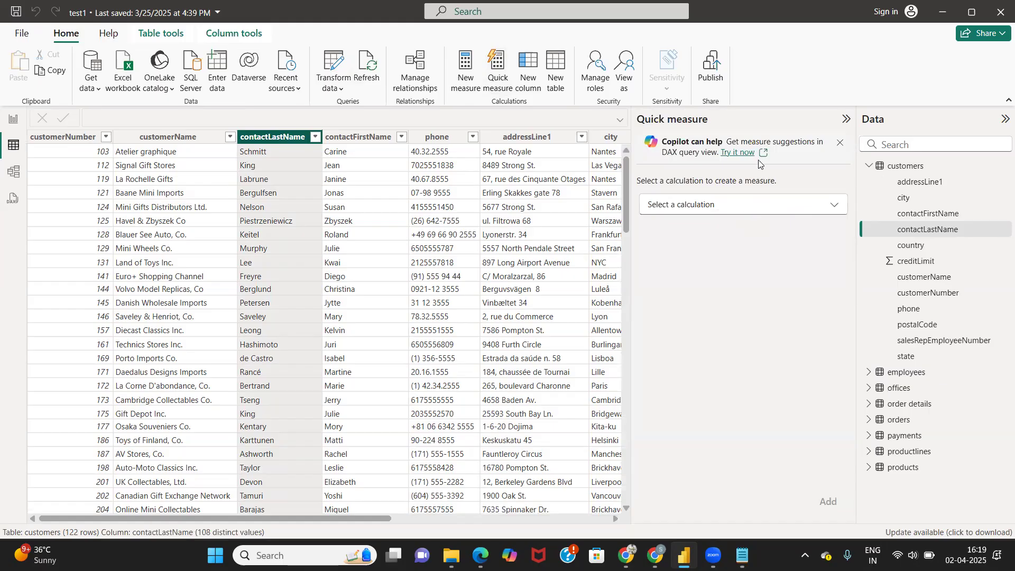
{"action": "left_click", "coordinate": [819, 206]}
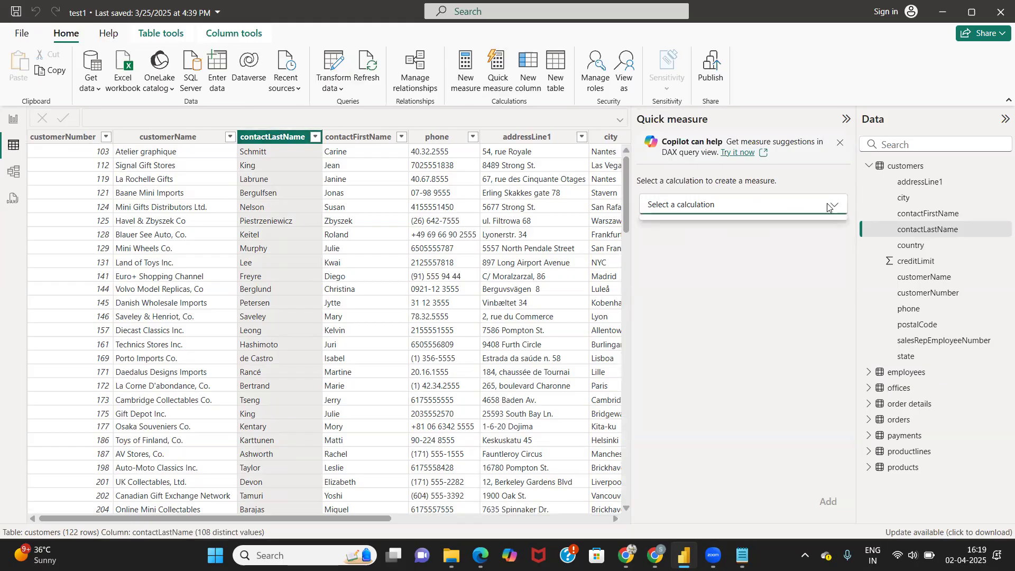
{"action": "left_click", "coordinate": [835, 205]}
{"action": "left_click", "coordinate": [832, 206]}
Select the products.buyPrice column of the order details table and try to choose a quick measure calculation.
{"action": "left_click", "coordinate": [905, 405]}
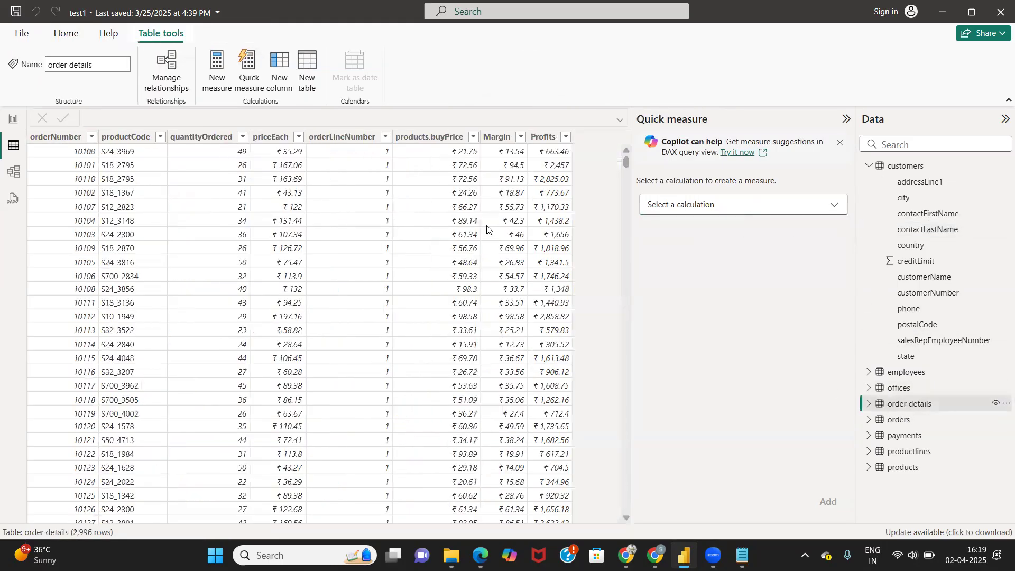
{"action": "left_click", "coordinate": [429, 137]}
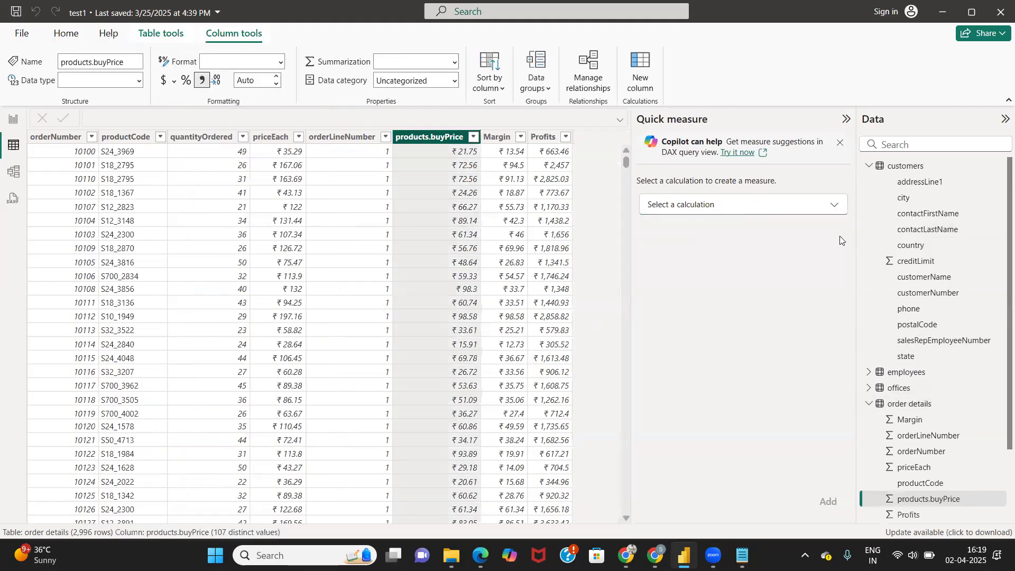
{"action": "left_click", "coordinate": [835, 206]}
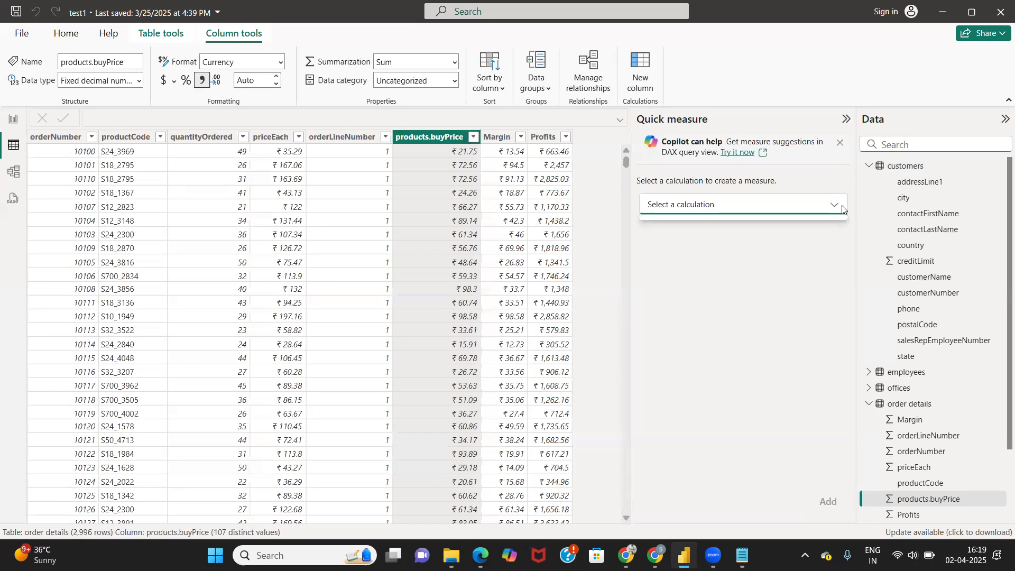
{"action": "left_click", "coordinate": [837, 210]}
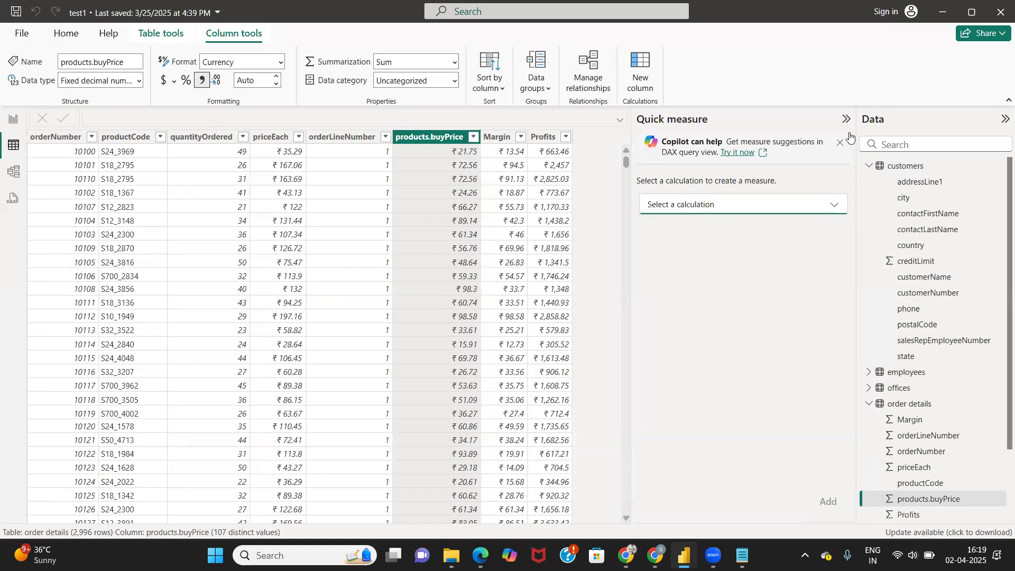
Close and restart the quick measure, and try to choose a calculation with the Margin column selected.
{"action": "left_click", "coordinate": [846, 119]}
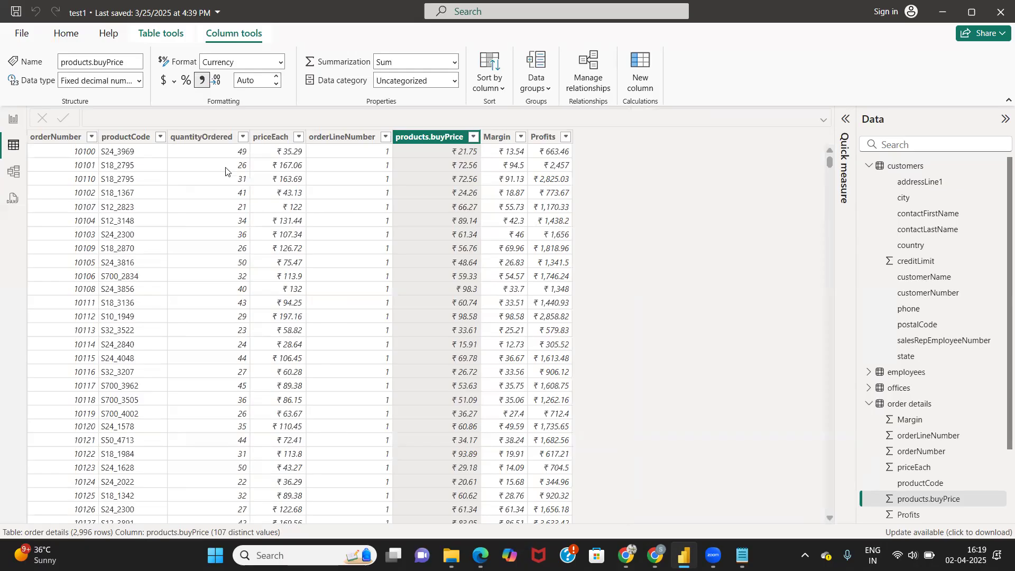
{"action": "left_click", "coordinate": [66, 34]}
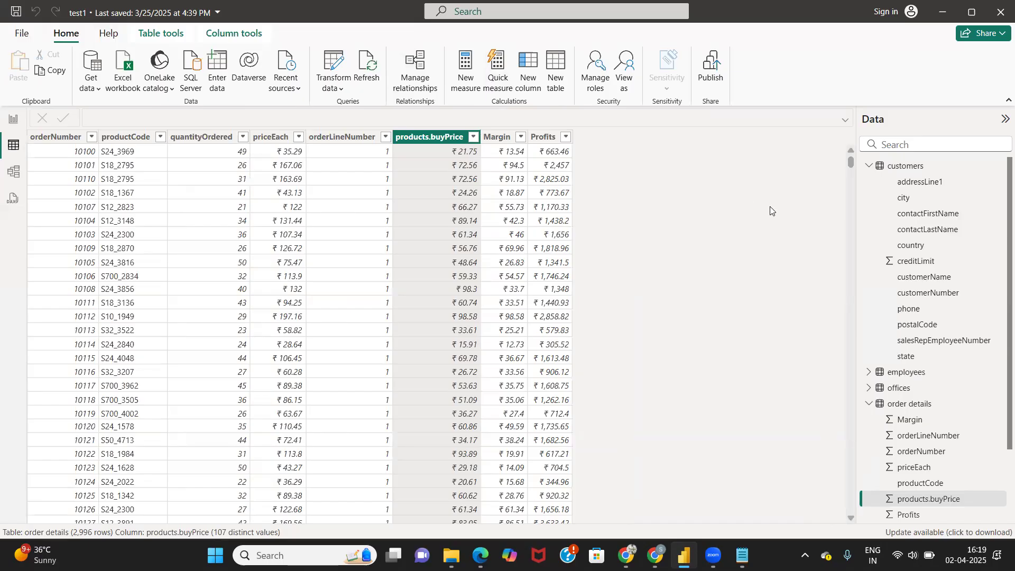
{"action": "left_click", "coordinate": [496, 76]}
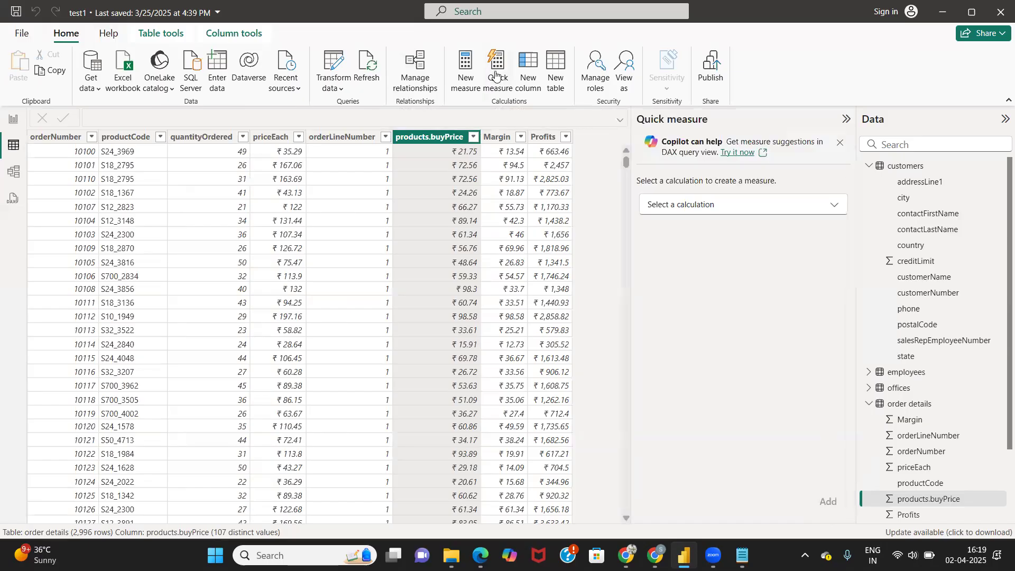
{"action": "left_click", "coordinate": [832, 205]}
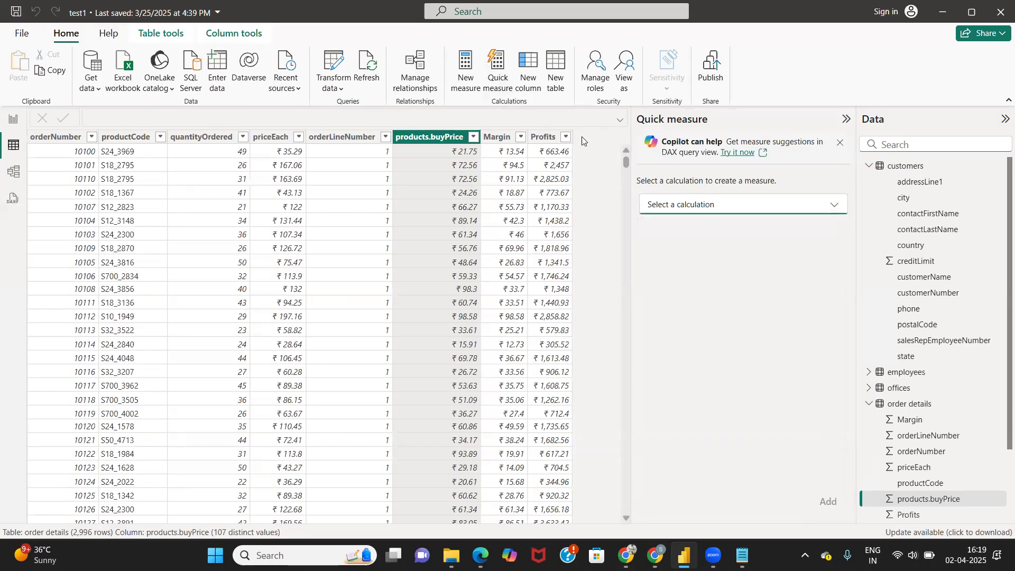
{"action": "left_click", "coordinate": [491, 138]}
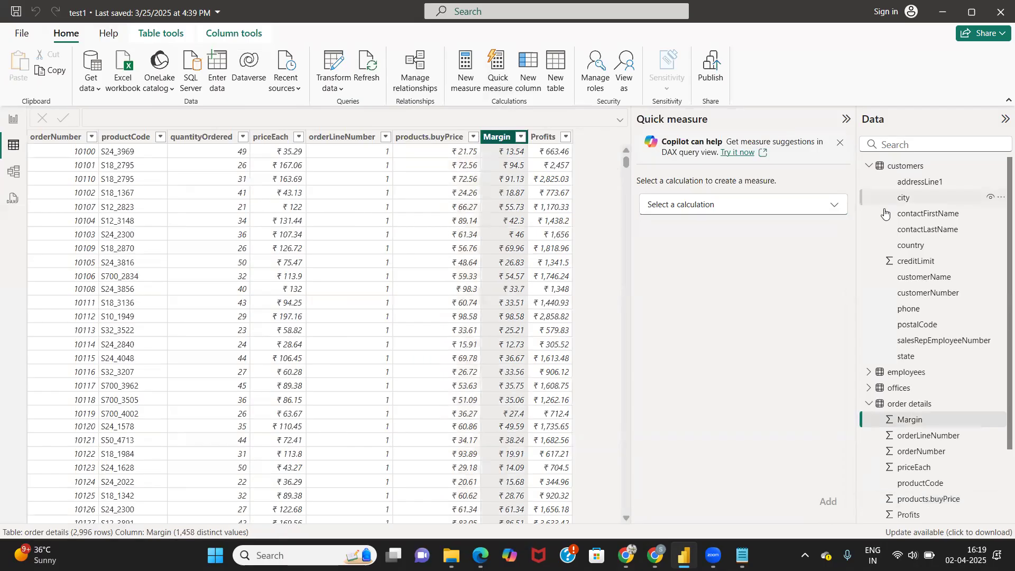
{"action": "left_click", "coordinate": [834, 205]}
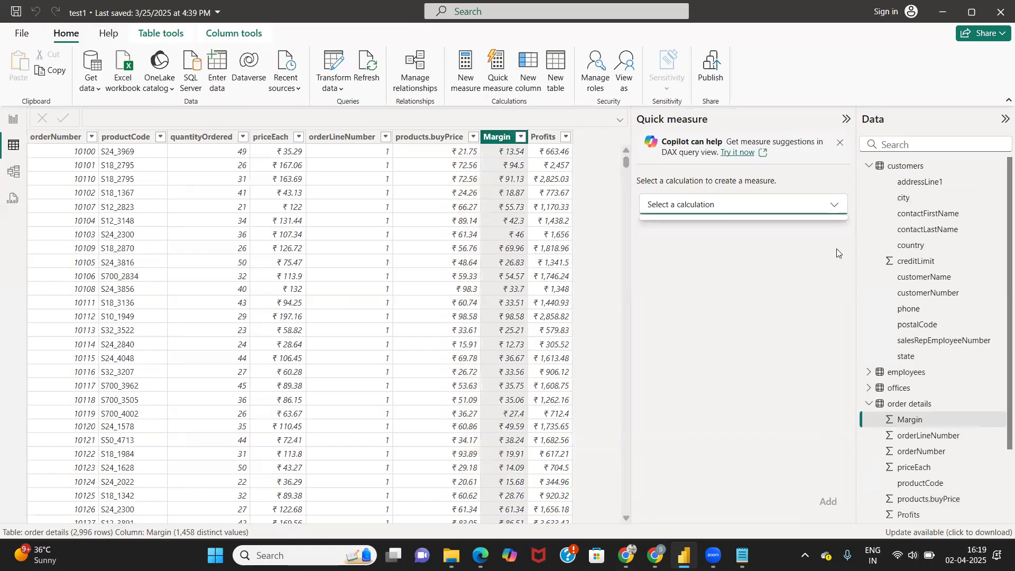
Close the report without saving, restart Power BI Desktop and reopen the recent file test1.pbix.
{"action": "left_click", "coordinate": [1002, 10]}
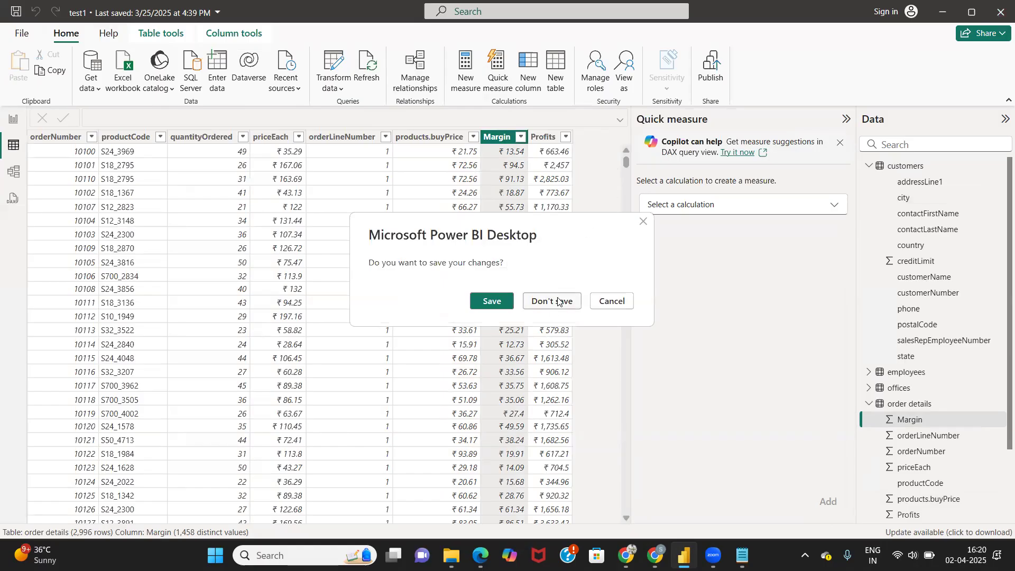
{"action": "left_click", "coordinate": [557, 301]}
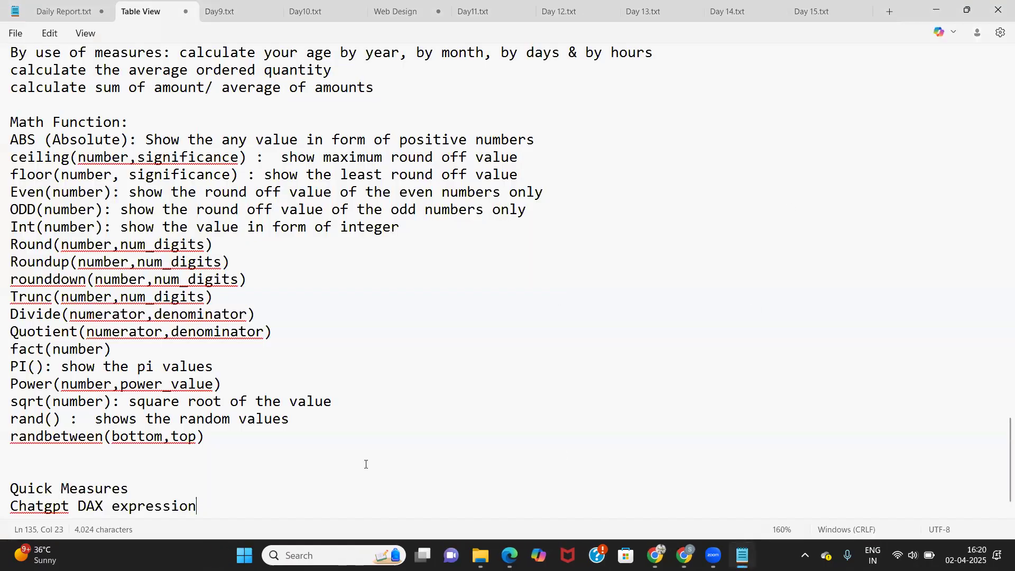
{"action": "left_click", "coordinate": [326, 552]}
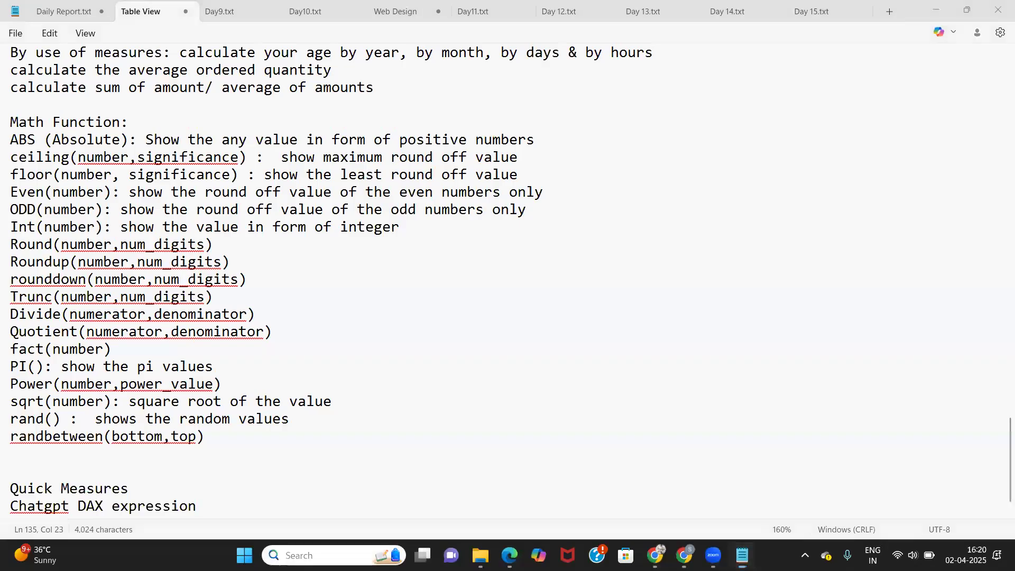
{"action": "left_click", "coordinate": [359, 133]}
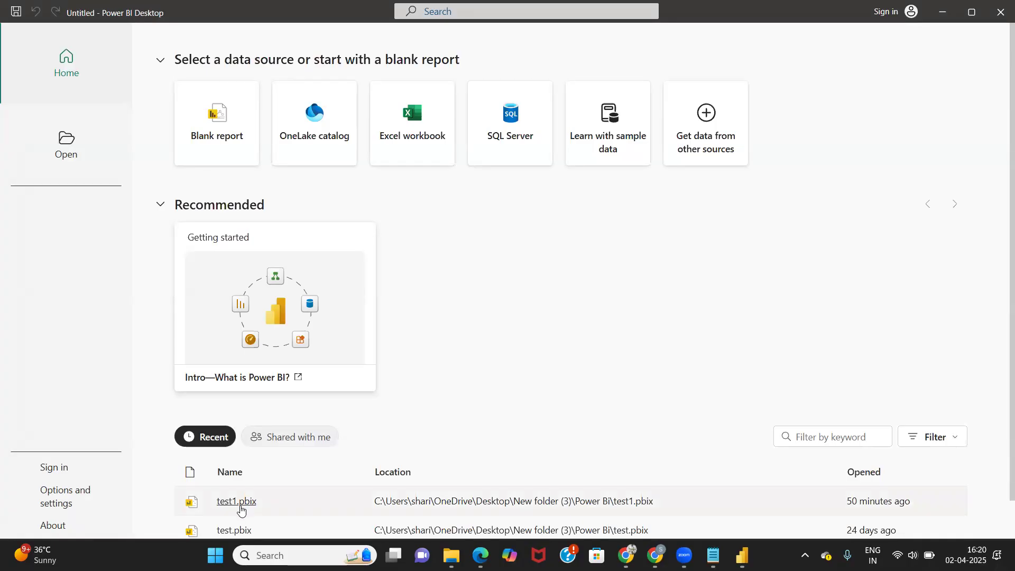
{"action": "left_click", "coordinate": [241, 507]}
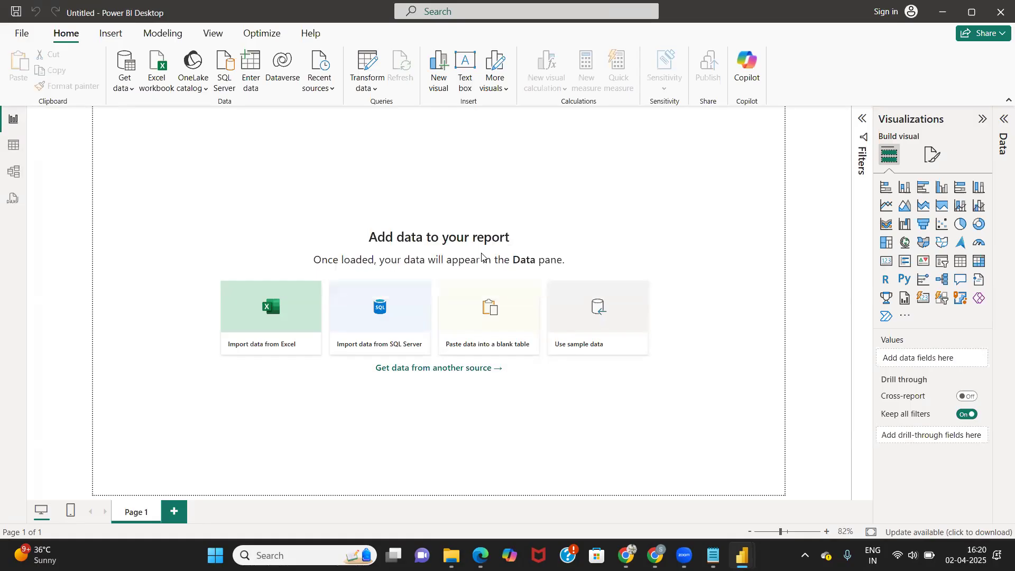
Show the order details table in Table view and try to choose a calculation for a quick measure.
{"action": "left_click", "coordinate": [12, 148]}
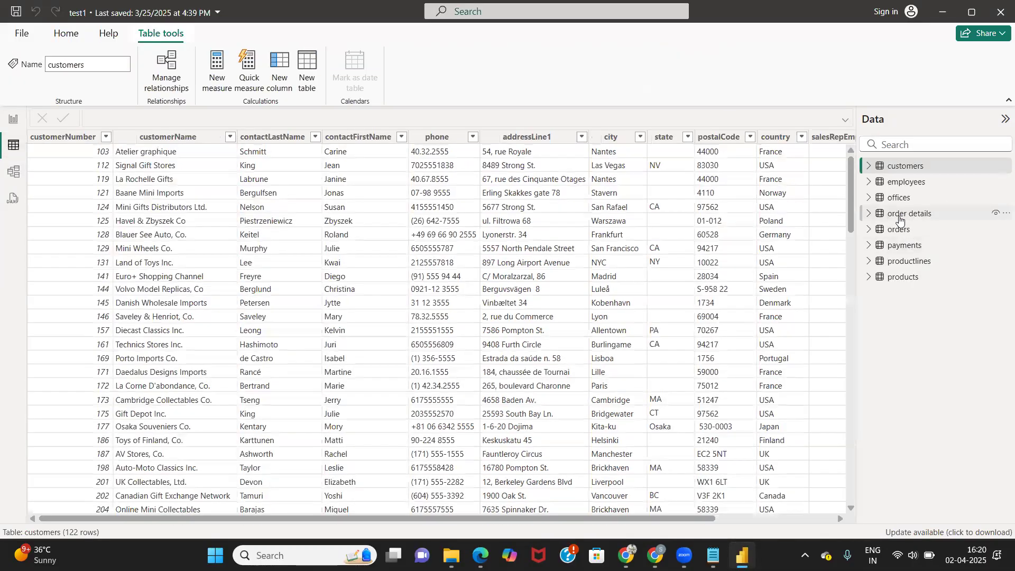
{"action": "left_click", "coordinate": [900, 217]}
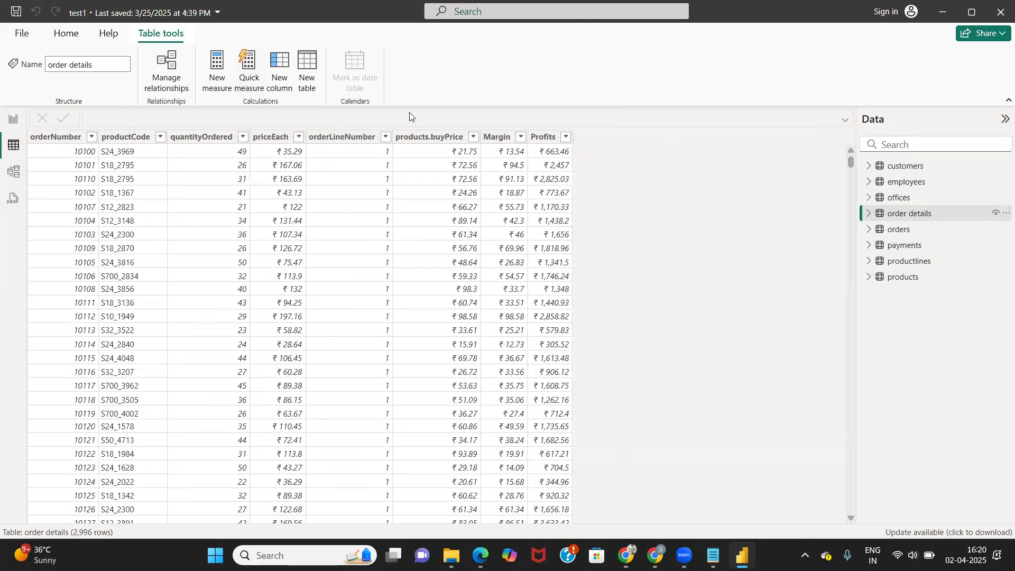
{"action": "left_click", "coordinate": [248, 63]}
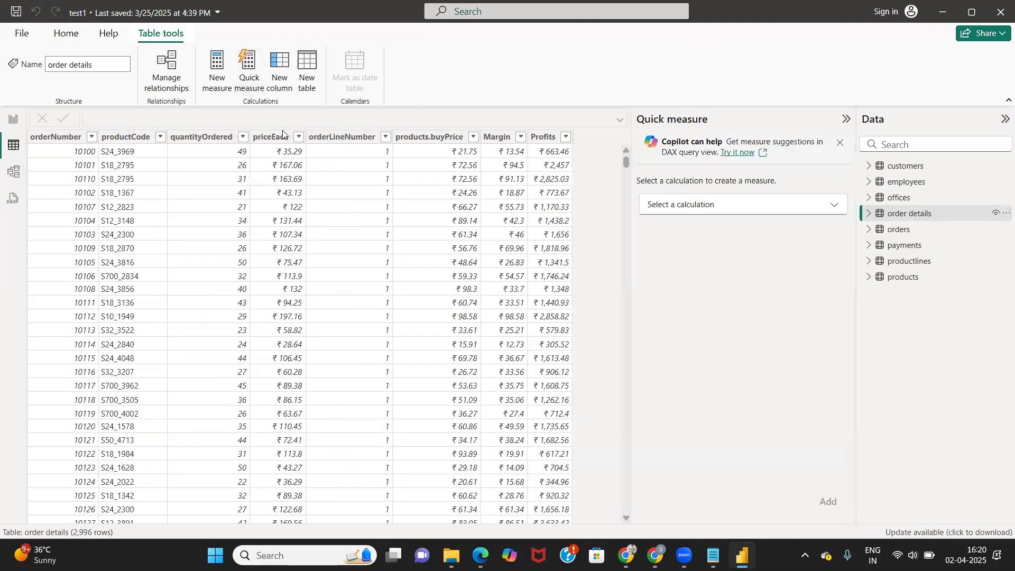
{"action": "left_click", "coordinate": [825, 208]}
{"action": "left_click", "coordinate": [825, 208]}
{"action": "left_click", "coordinate": [815, 487]}
{"action": "left_click", "coordinate": [832, 214]}
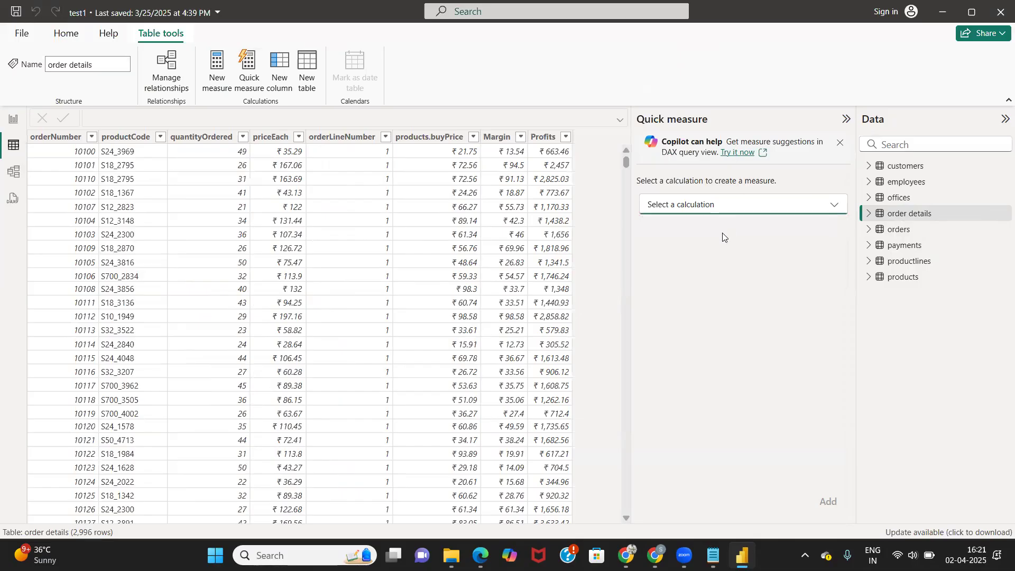
Switch to Report view, start a quick measure and open its list of calculations.
{"action": "left_click", "coordinate": [732, 153]}
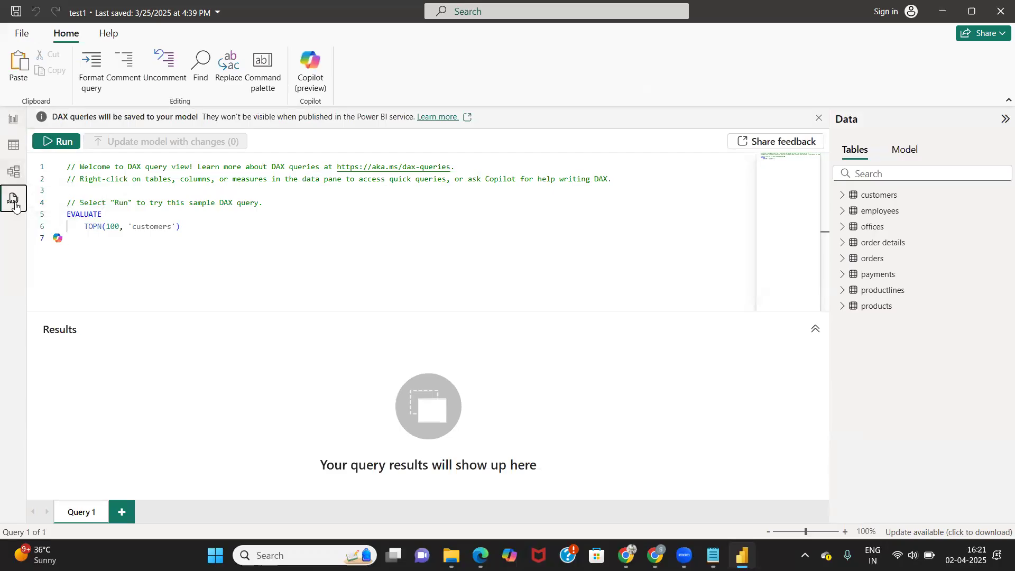
{"action": "left_click", "coordinate": [13, 119]}
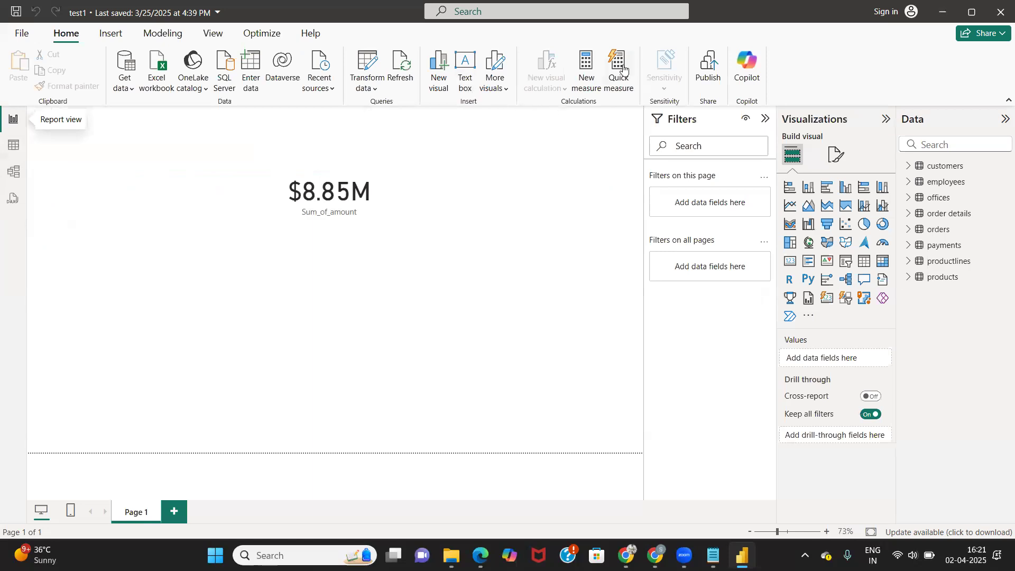
{"action": "left_click", "coordinate": [624, 69]}
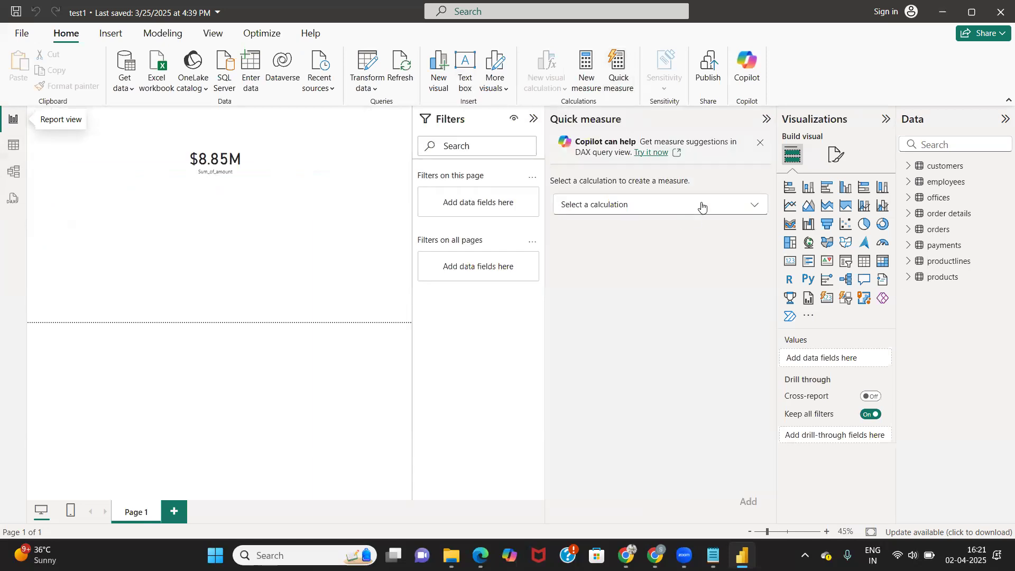
{"action": "left_click", "coordinate": [702, 206]}
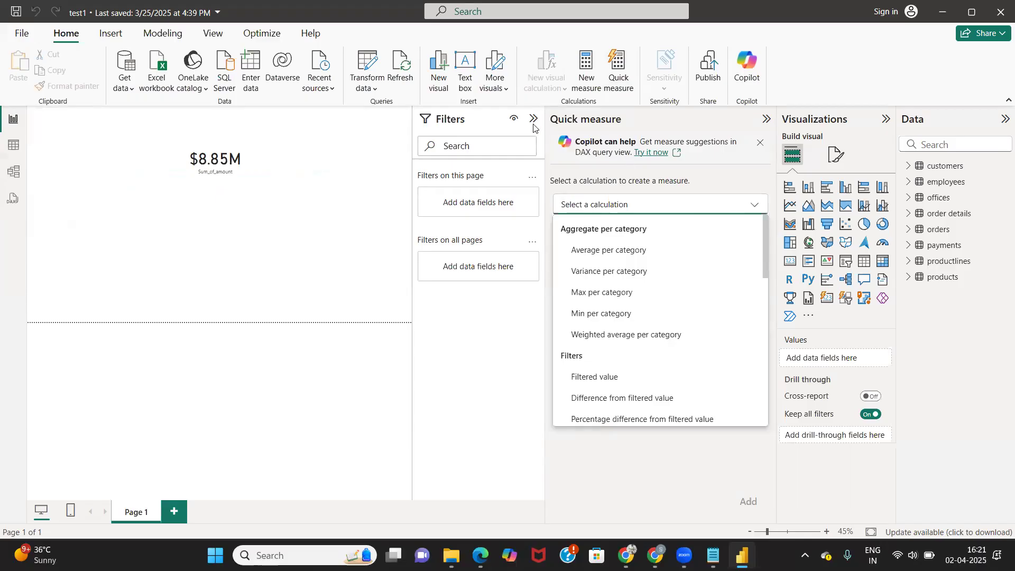
{"action": "left_click", "coordinate": [532, 125]}
{"action": "left_click", "coordinate": [682, 205]}
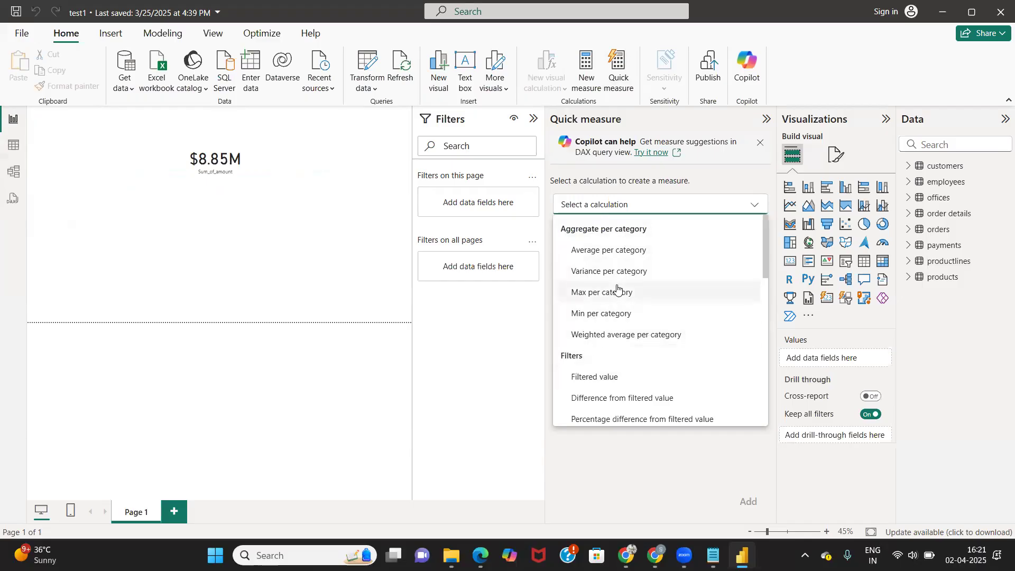
Look through the available quick measure calculations, from Aggregate per category to Text.
{"action": "scroll", "coordinate": [616, 289], "scroll_direction": "down", "scroll_amount": 5}
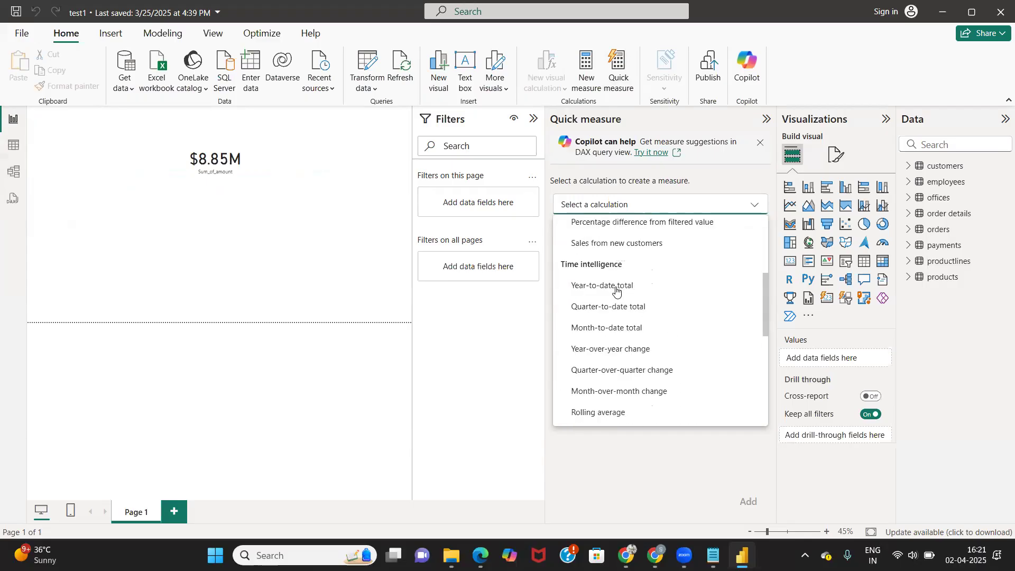
{"action": "scroll", "coordinate": [616, 290], "scroll_direction": "up", "scroll_amount": 5}
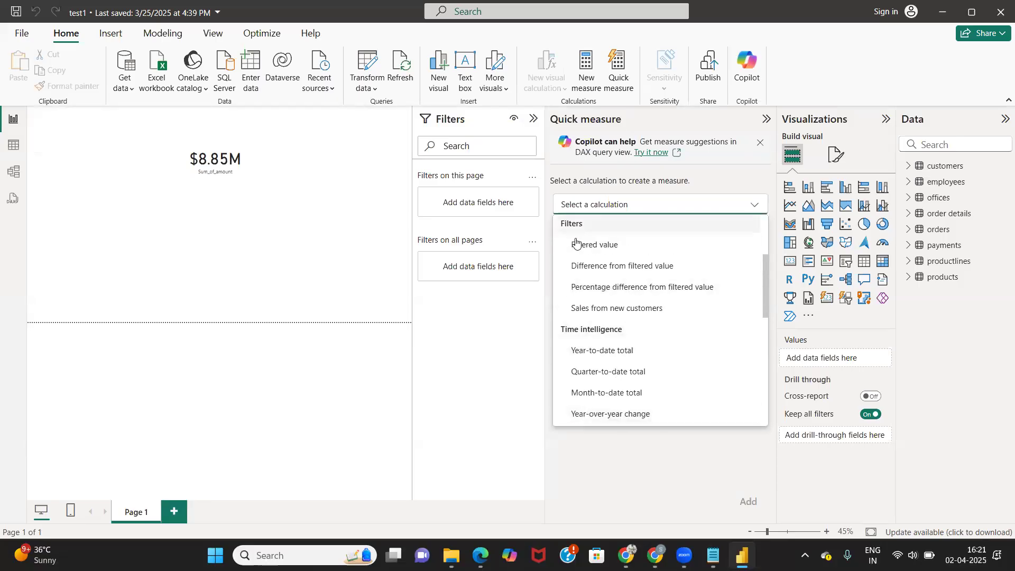
{"action": "scroll", "coordinate": [576, 243], "scroll_direction": "down", "scroll_amount": 5}
{"action": "scroll", "coordinate": [577, 319], "scroll_direction": "down", "scroll_amount": 5}
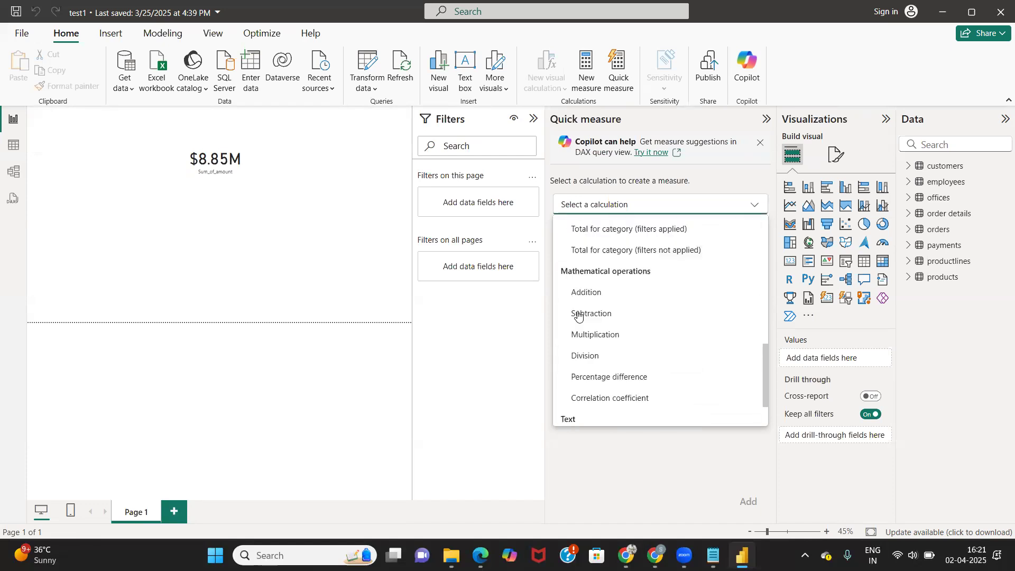
{"action": "scroll", "coordinate": [577, 315], "scroll_direction": "down", "scroll_amount": 2}
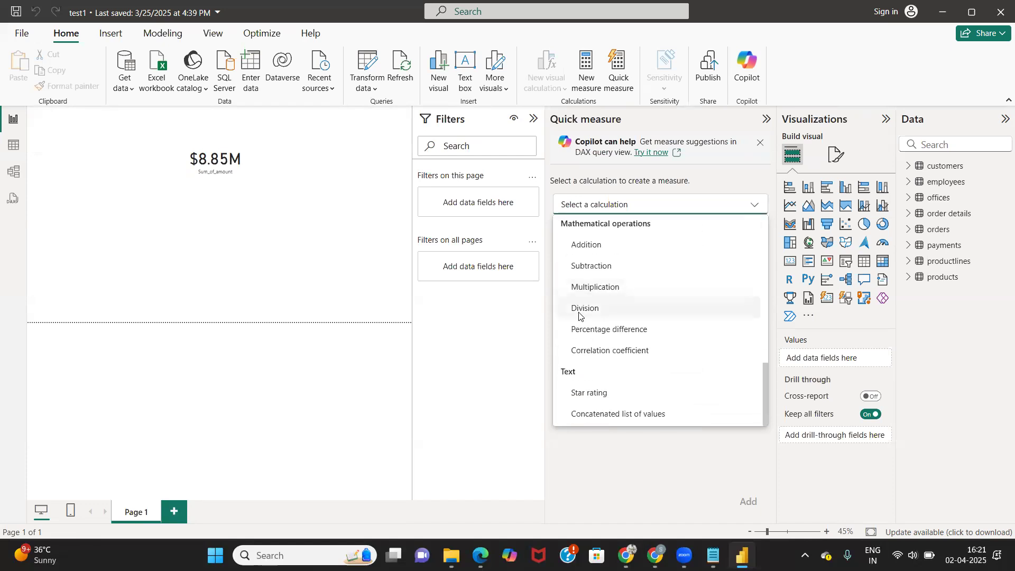
{"action": "scroll", "coordinate": [573, 314], "scroll_direction": "up", "scroll_amount": 10}
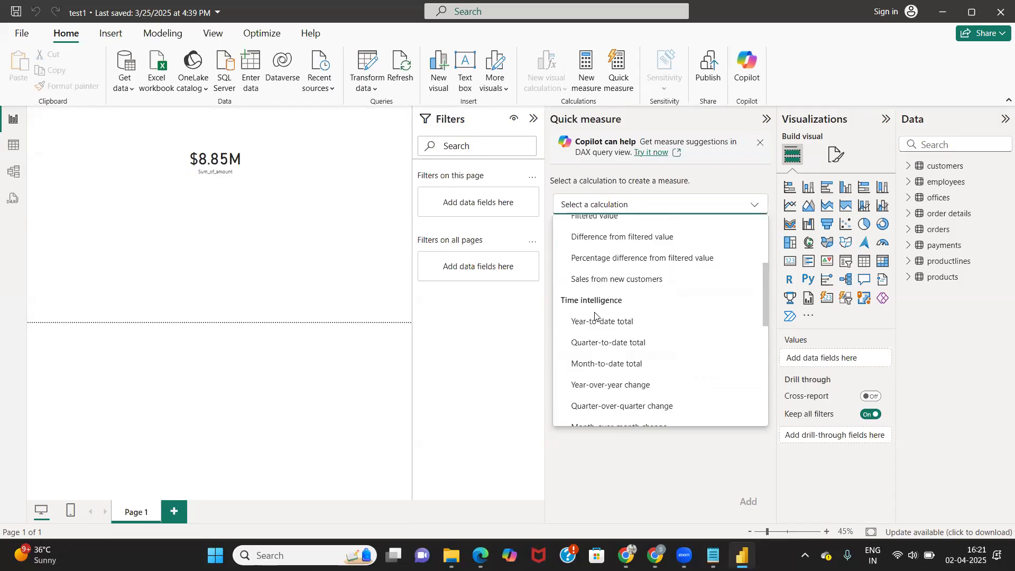
{"action": "scroll", "coordinate": [581, 261], "scroll_direction": "up", "scroll_amount": 4}
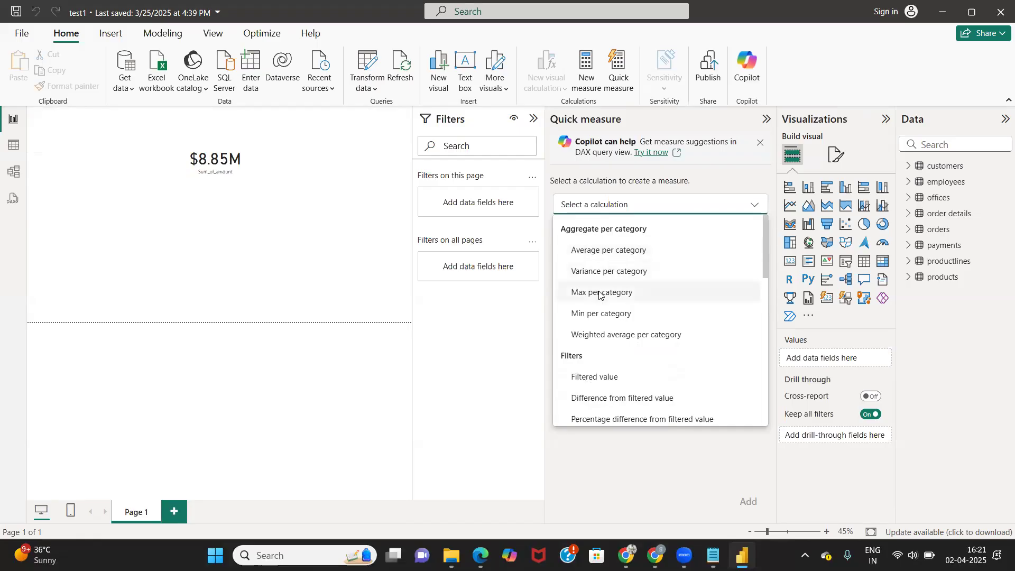
Create an Average per category quick measure with Margin from order details as base value and productCode as category.
{"action": "left_click", "coordinate": [589, 252]}
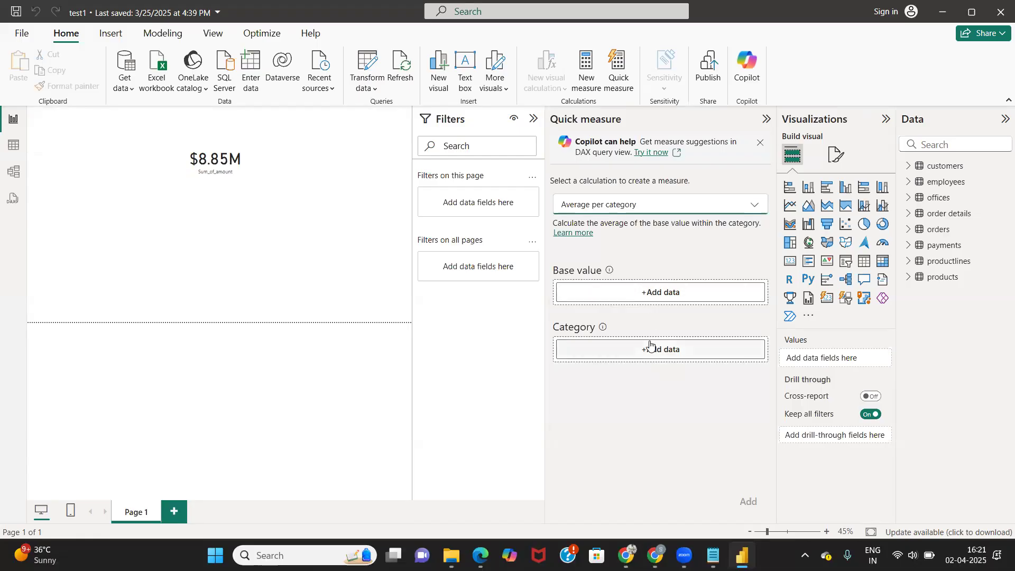
{"action": "left_click", "coordinate": [908, 213]}
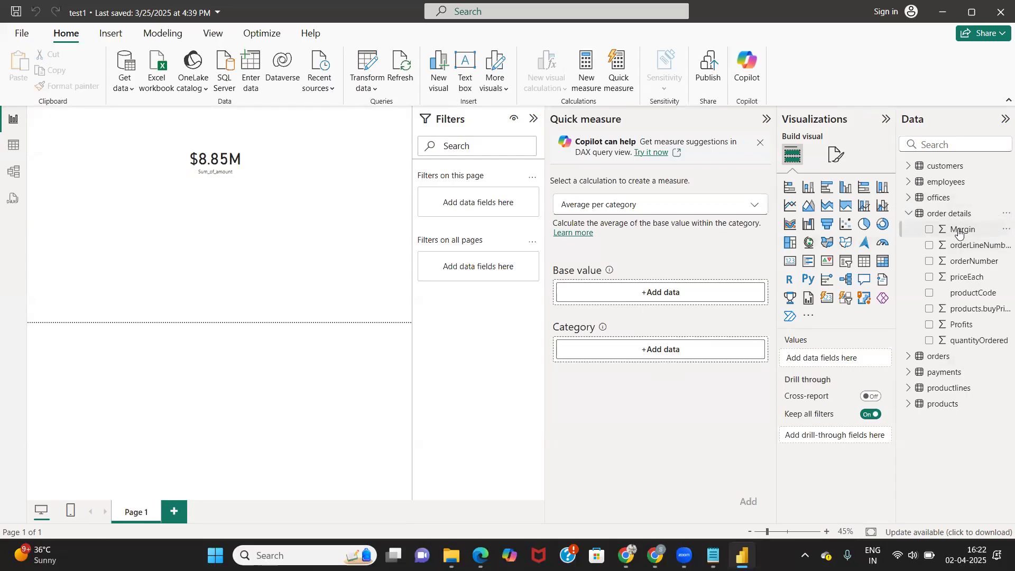
{"action": "left_click_drag", "start_coordinate": [959, 232], "coordinate": [664, 294]}
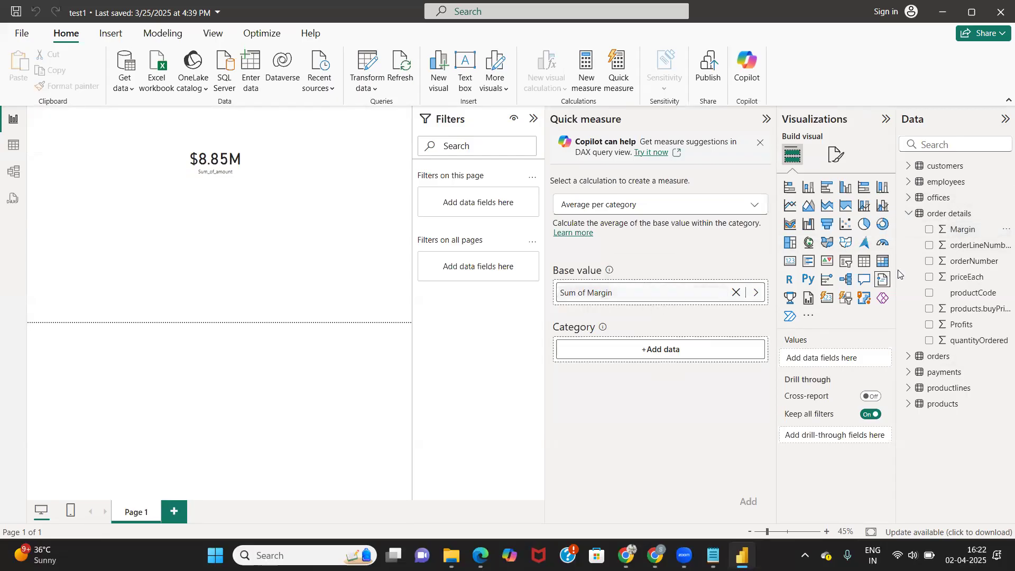
{"action": "left_click_drag", "start_coordinate": [969, 293], "coordinate": [665, 350]}
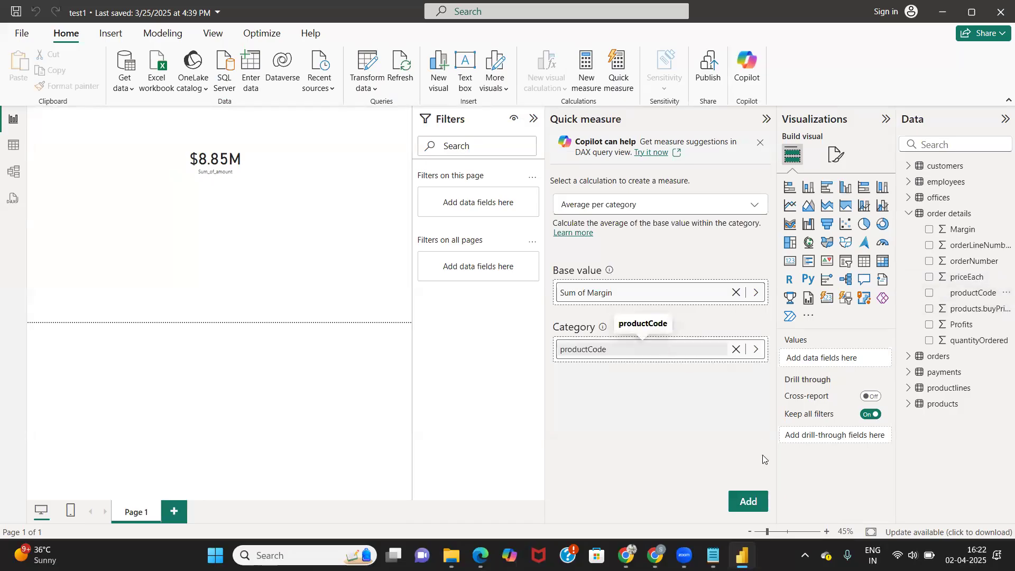
{"action": "left_click", "coordinate": [748, 500]}
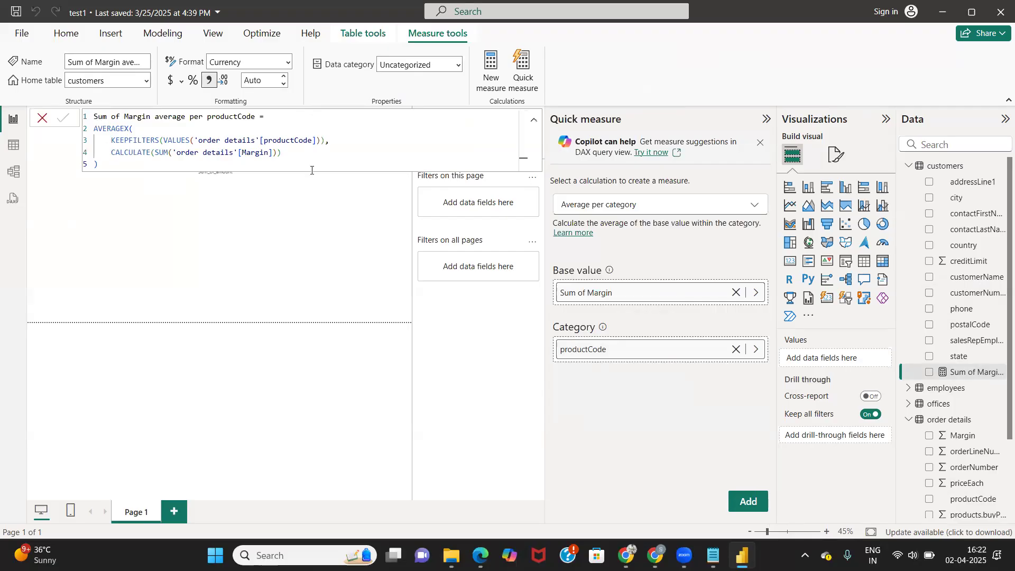
Collapse the filters area, insert a wide card below the Sum_of_amount card and show the Margin average per productCode measure in it.
{"action": "left_click", "coordinate": [157, 233]}
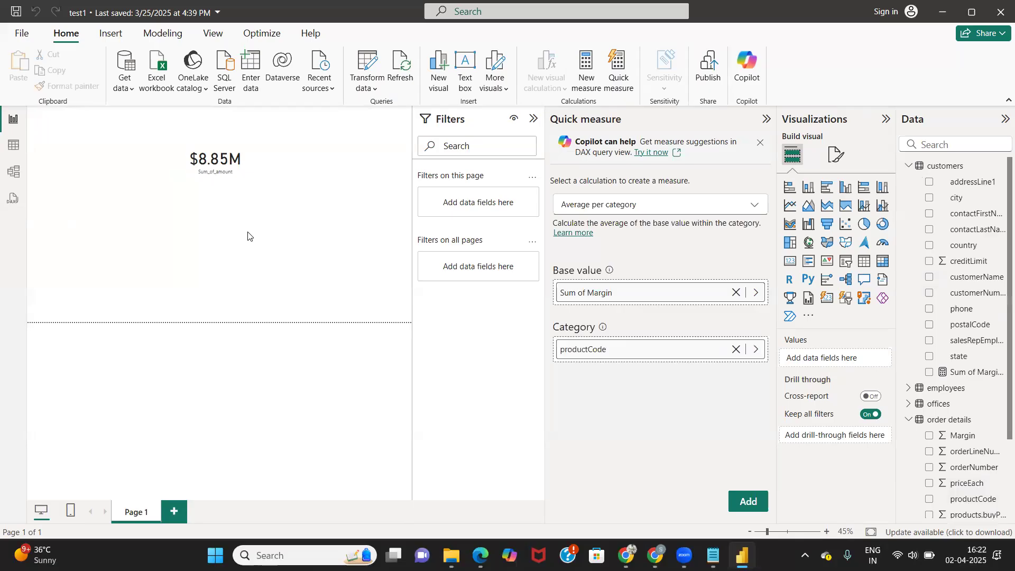
{"action": "left_click", "coordinate": [534, 121]}
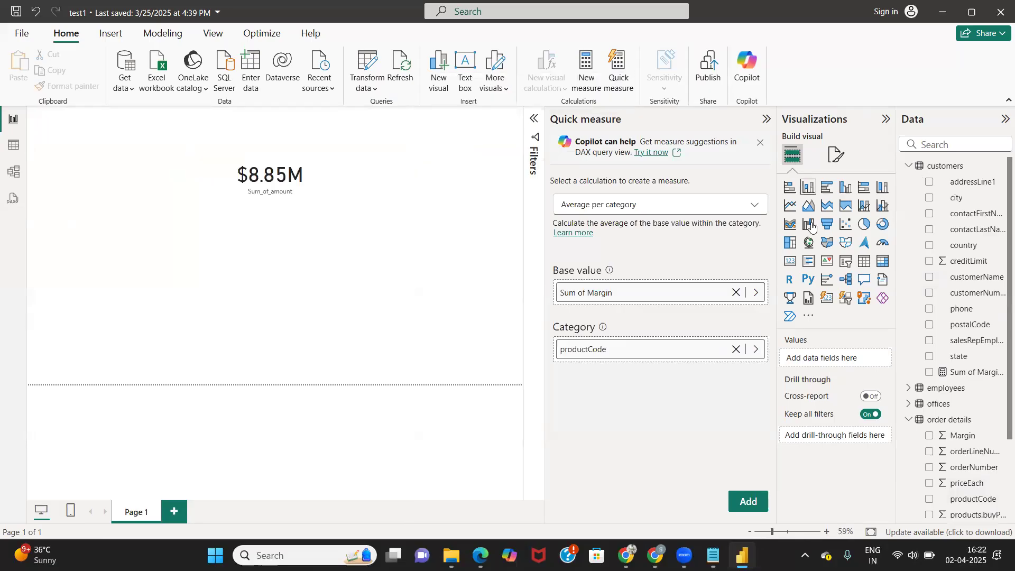
{"action": "left_click", "coordinate": [790, 261]}
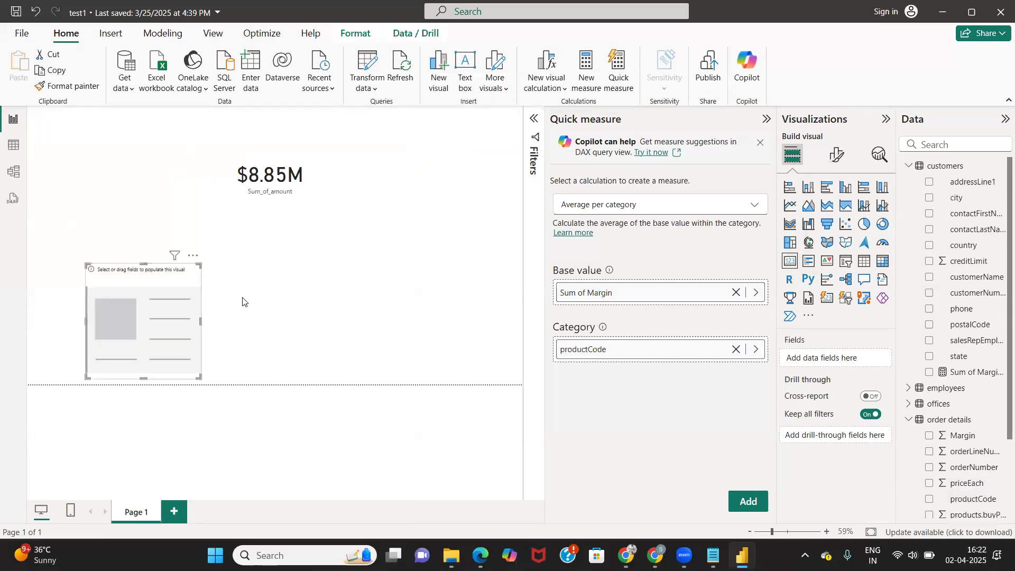
{"action": "left_click_drag", "start_coordinate": [986, 373], "coordinate": [349, 317]}
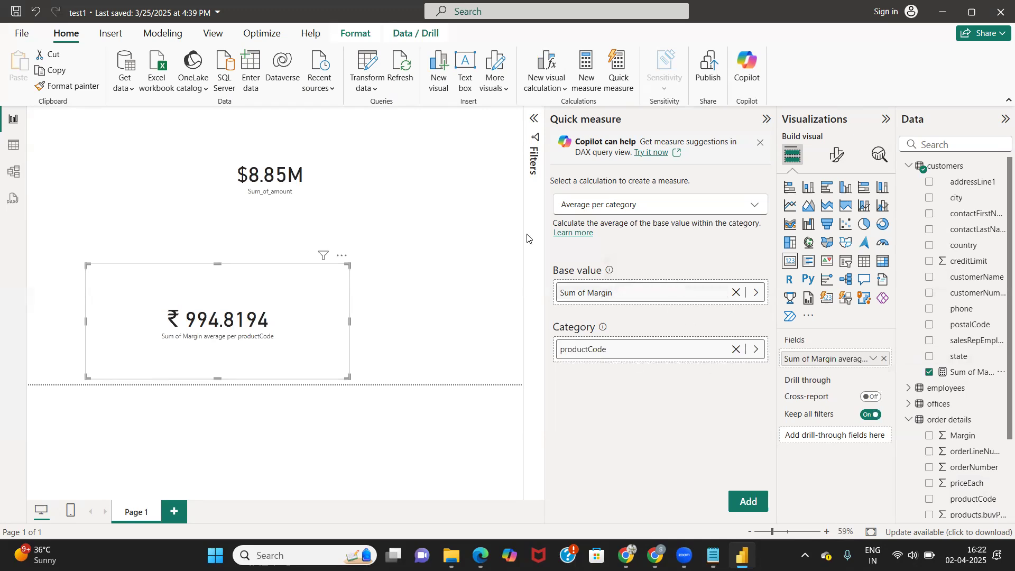
Create a Max per category quick measure of Margin by productCode and try to show it in the card.
{"action": "left_click", "coordinate": [753, 211]}
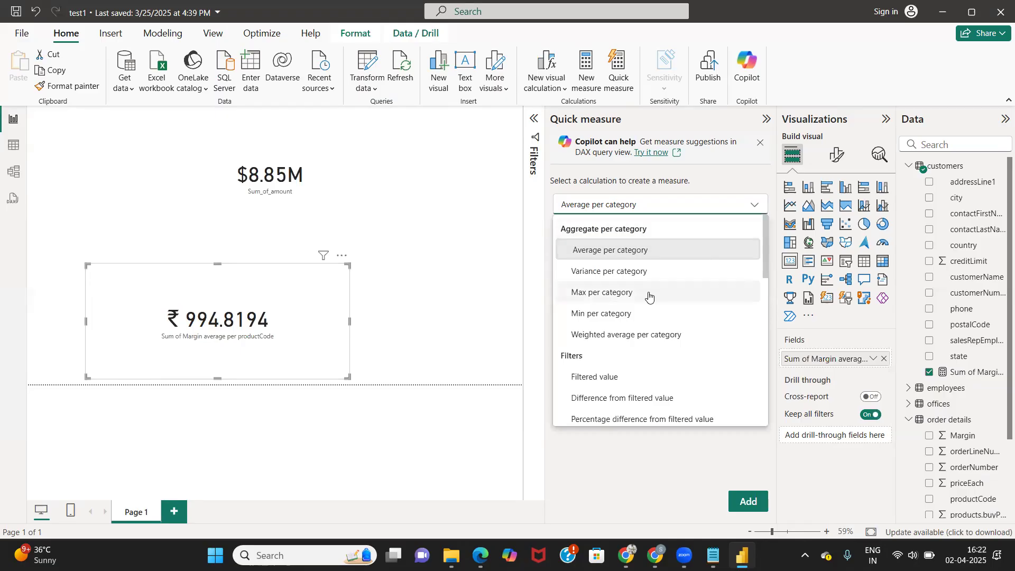
{"action": "left_click", "coordinate": [609, 294]}
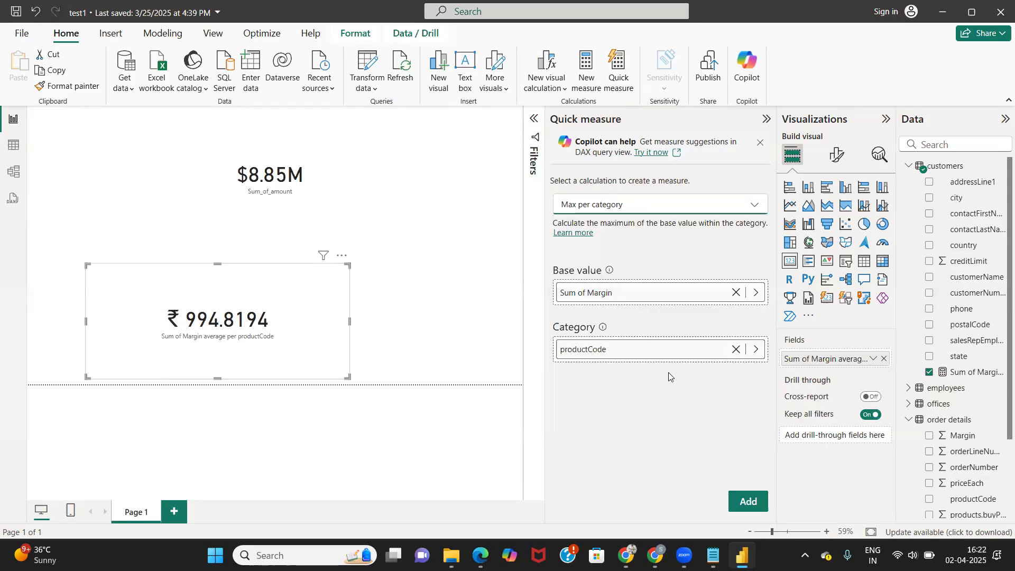
{"action": "left_click", "coordinate": [749, 500]}
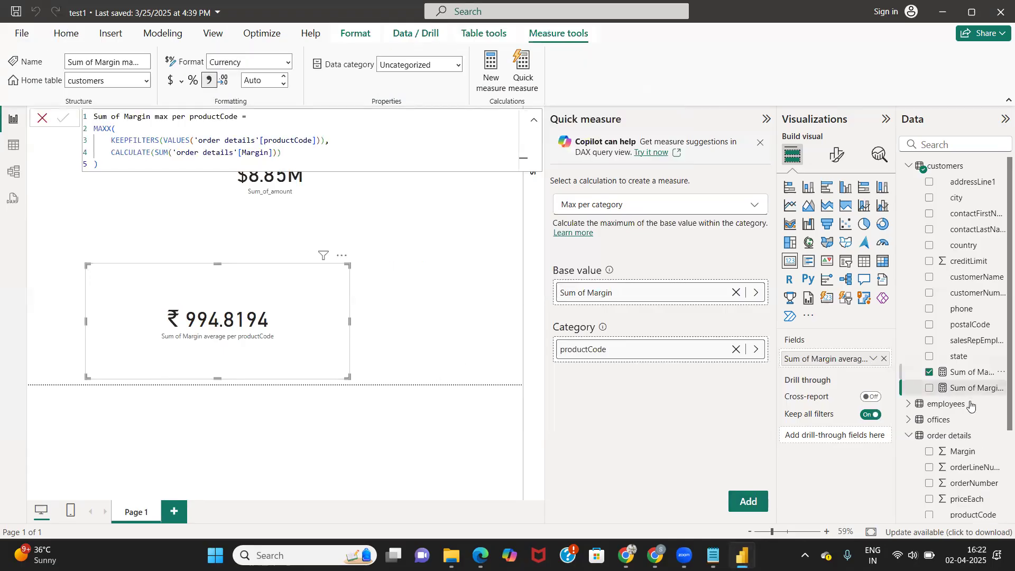
{"action": "left_click_drag", "start_coordinate": [972, 389], "coordinate": [317, 333]}
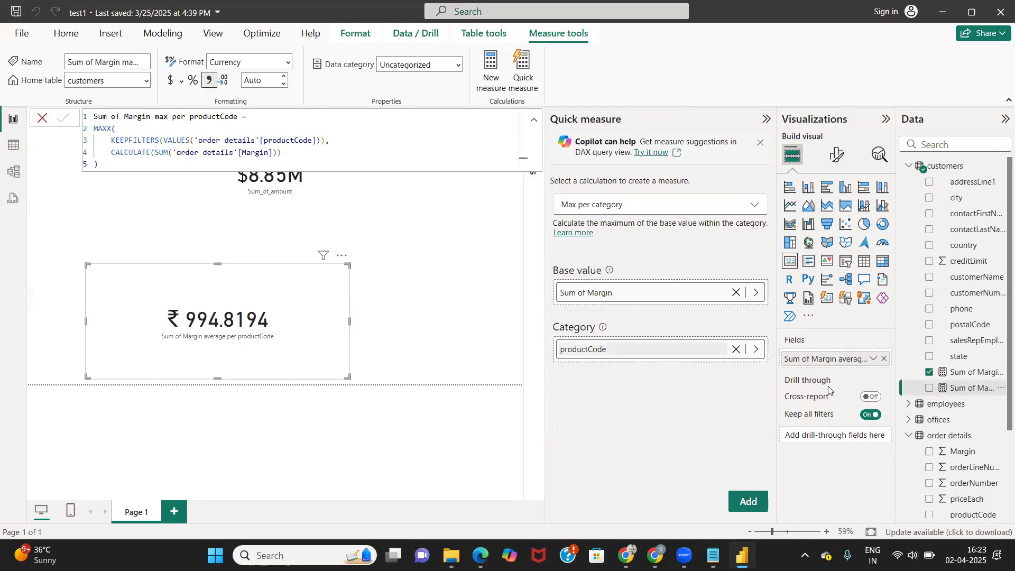
Set the quick measure calculation to Percentage difference from filtered value with priceEach as the base value.
{"action": "left_click", "coordinate": [611, 210]}
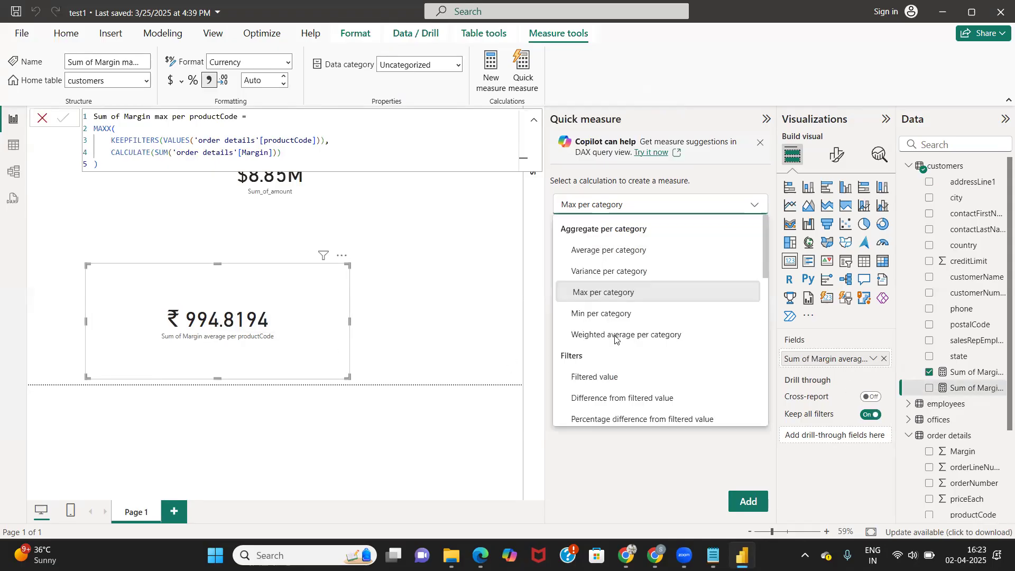
{"action": "scroll", "coordinate": [612, 274], "scroll_direction": "down", "scroll_amount": 3}
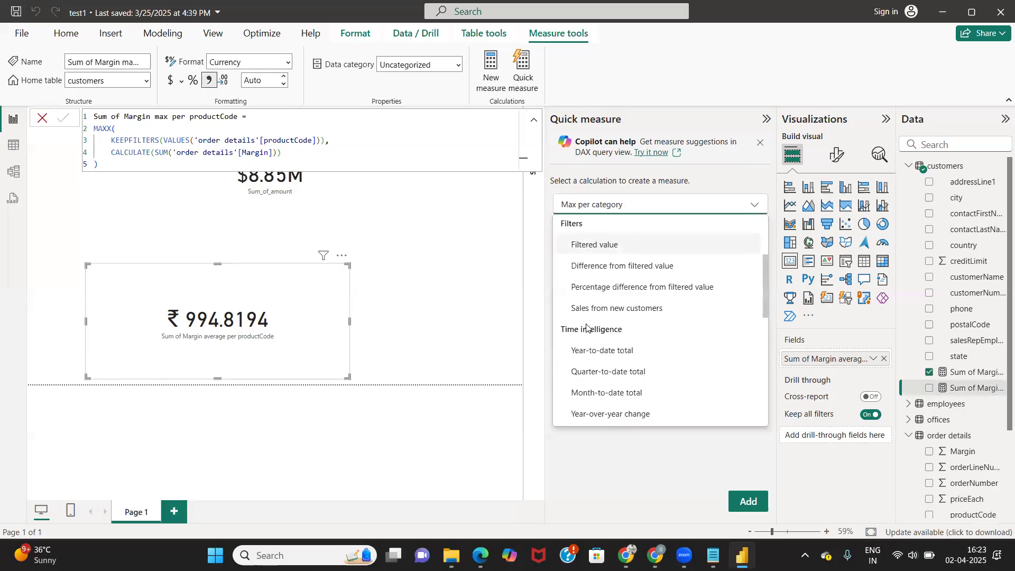
{"action": "left_click", "coordinate": [611, 288]}
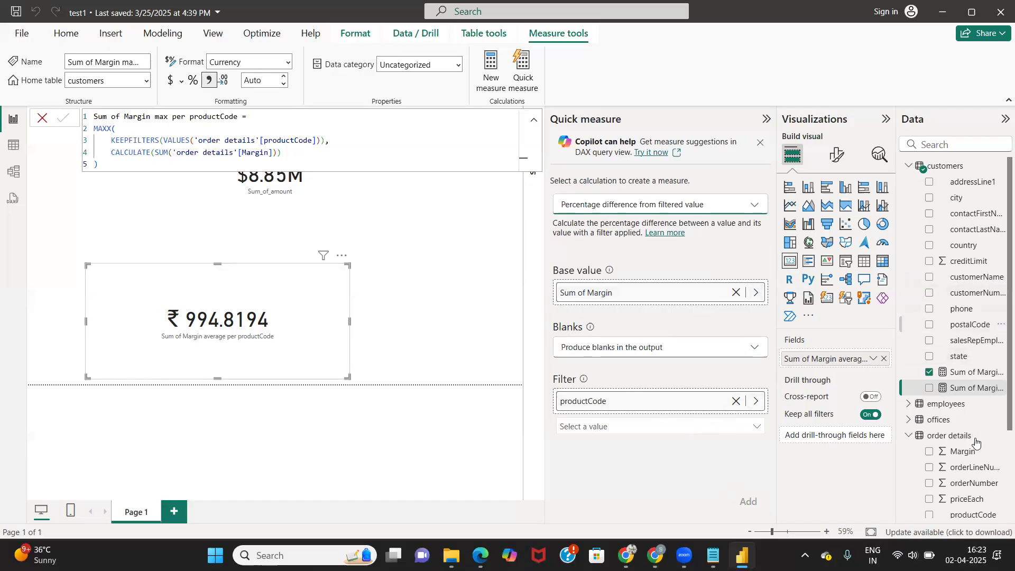
{"action": "left_click_drag", "start_coordinate": [967, 499], "coordinate": [652, 294]}
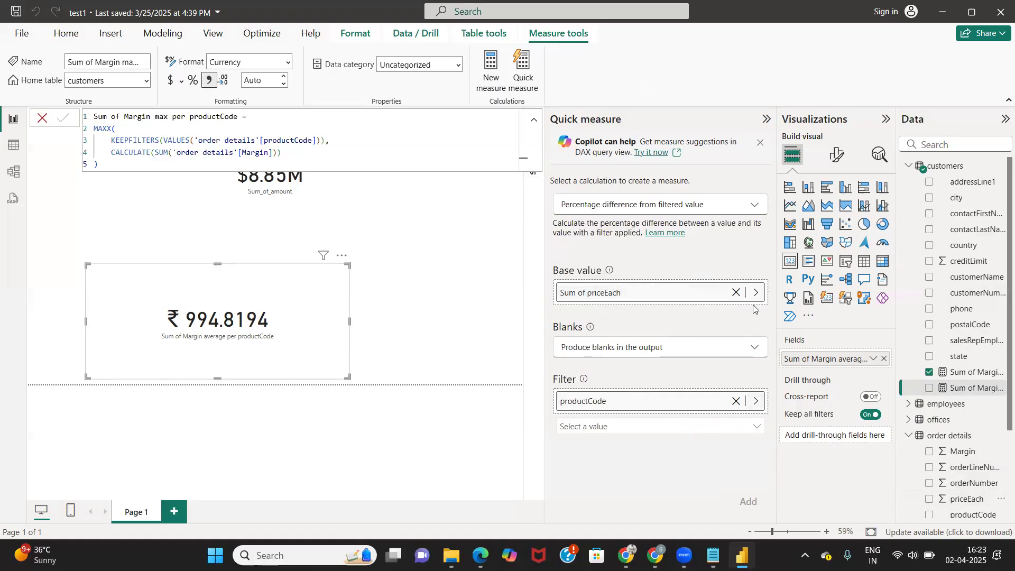
Look through the available calculations and change the quick measure to Addition under Mathematical operations.
{"action": "left_click", "coordinate": [751, 206]}
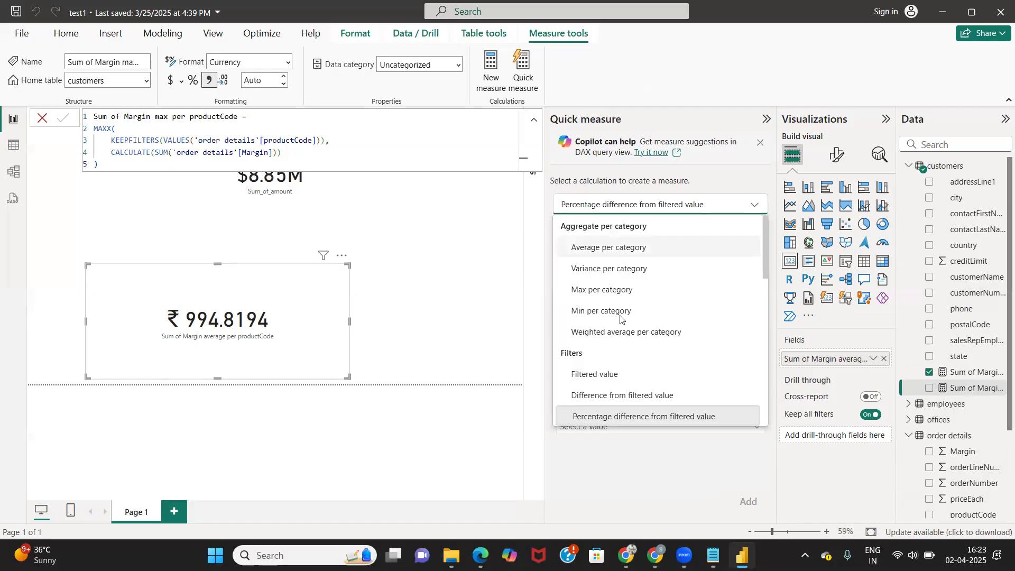
{"action": "scroll", "coordinate": [618, 333], "scroll_direction": "down", "scroll_amount": 1}
{"action": "scroll", "coordinate": [618, 333], "scroll_direction": "down", "scroll_amount": 1}
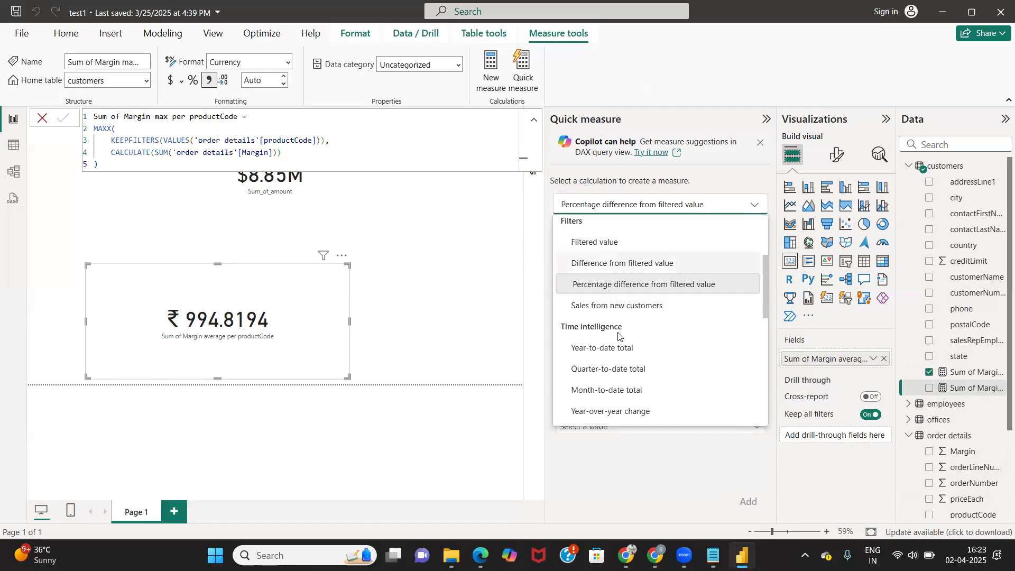
{"action": "scroll", "coordinate": [614, 336], "scroll_direction": "down", "scroll_amount": 2}
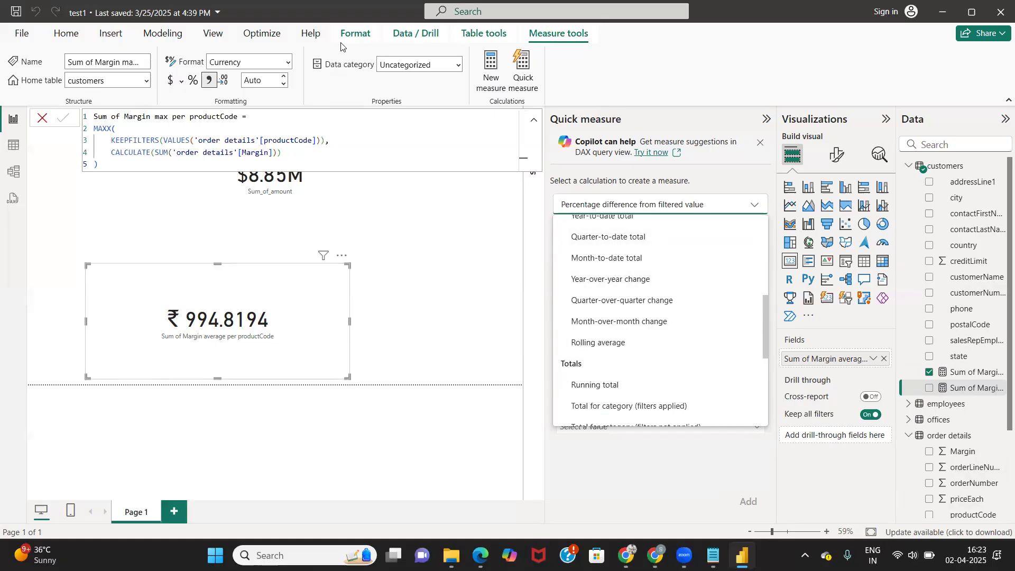
{"action": "scroll", "coordinate": [587, 348], "scroll_direction": "down", "scroll_amount": 2}
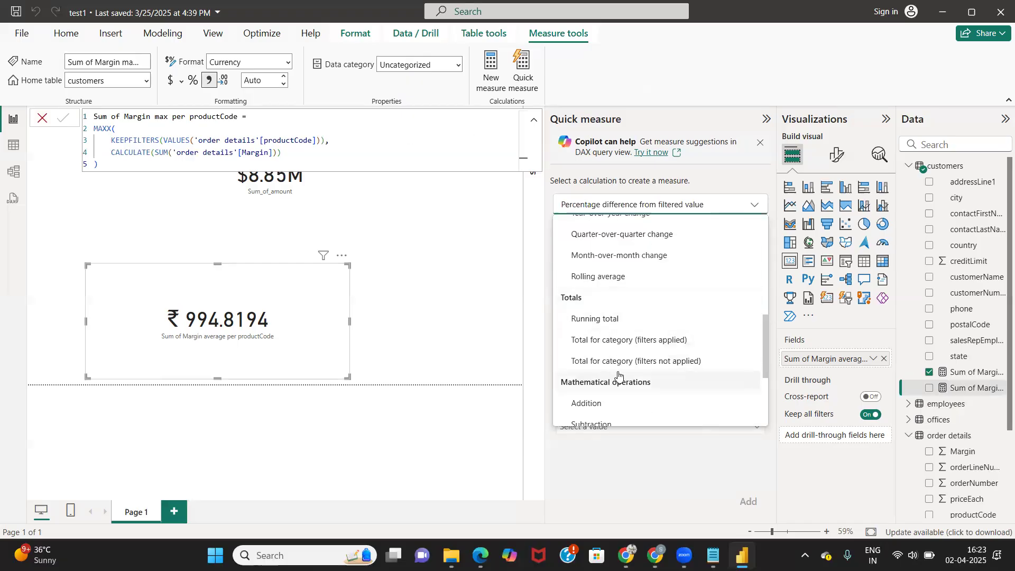
{"action": "scroll", "coordinate": [607, 397], "scroll_direction": "down", "scroll_amount": 2}
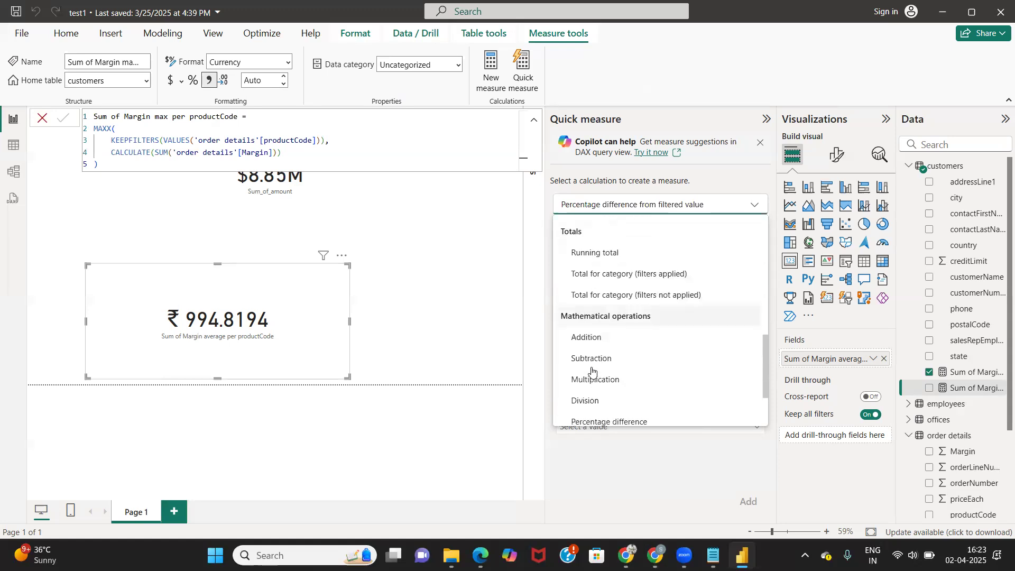
{"action": "left_click", "coordinate": [584, 338]}
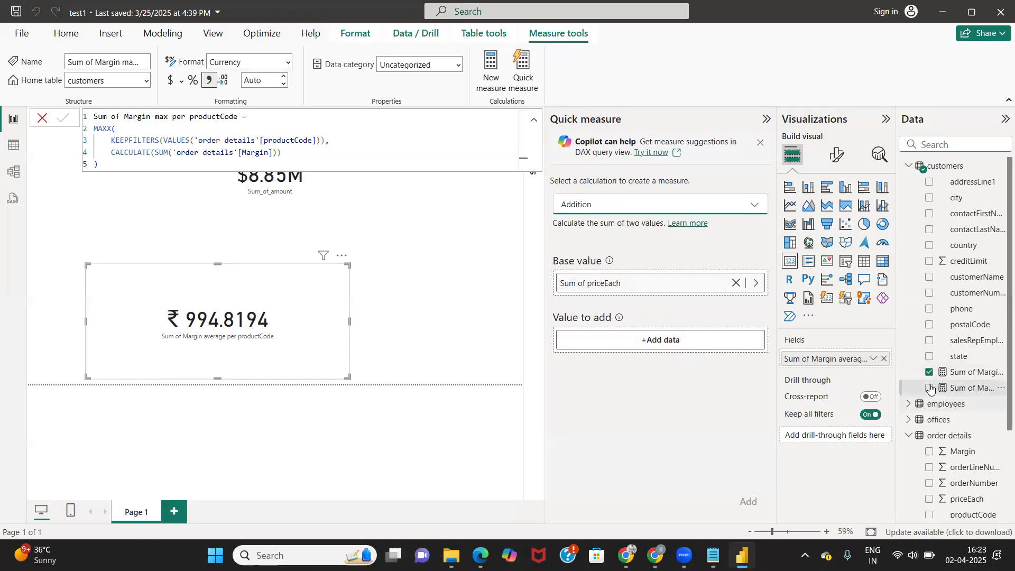
Delete the average and max Margin per productCode measures from the customers table in the model.
{"action": "right_click", "coordinate": [951, 387]}
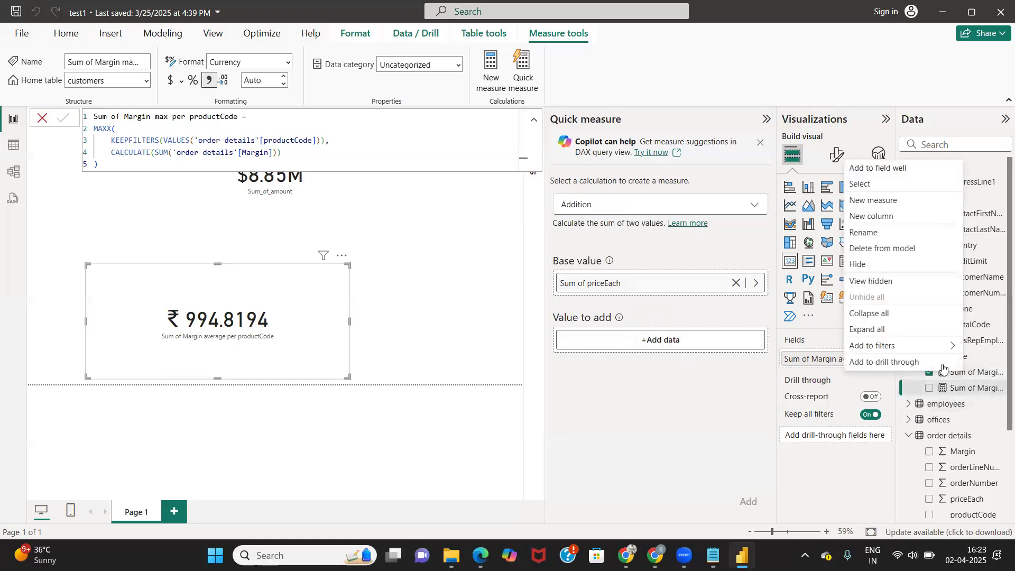
{"action": "left_click", "coordinate": [865, 250]}
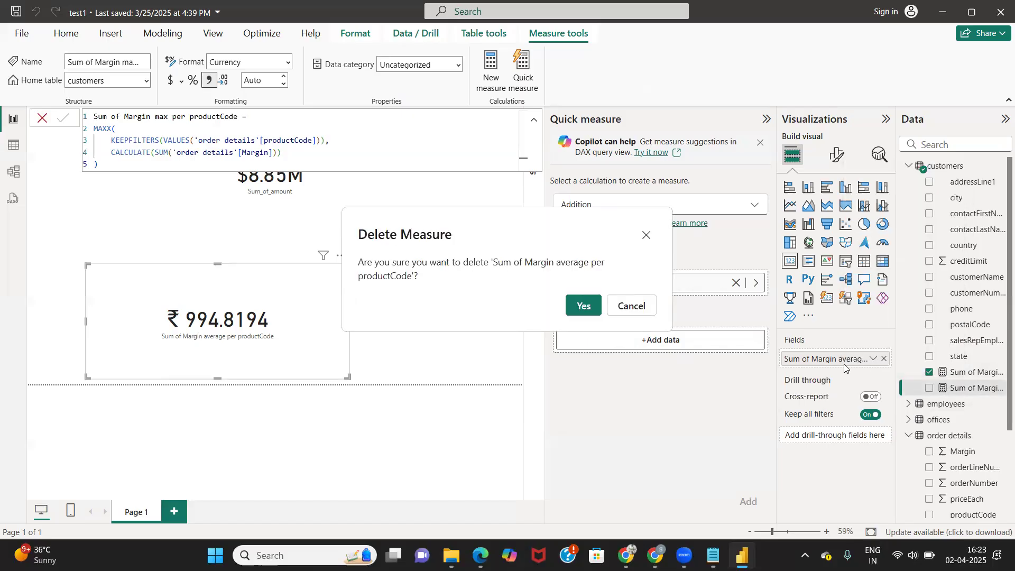
{"action": "left_click", "coordinate": [594, 305]}
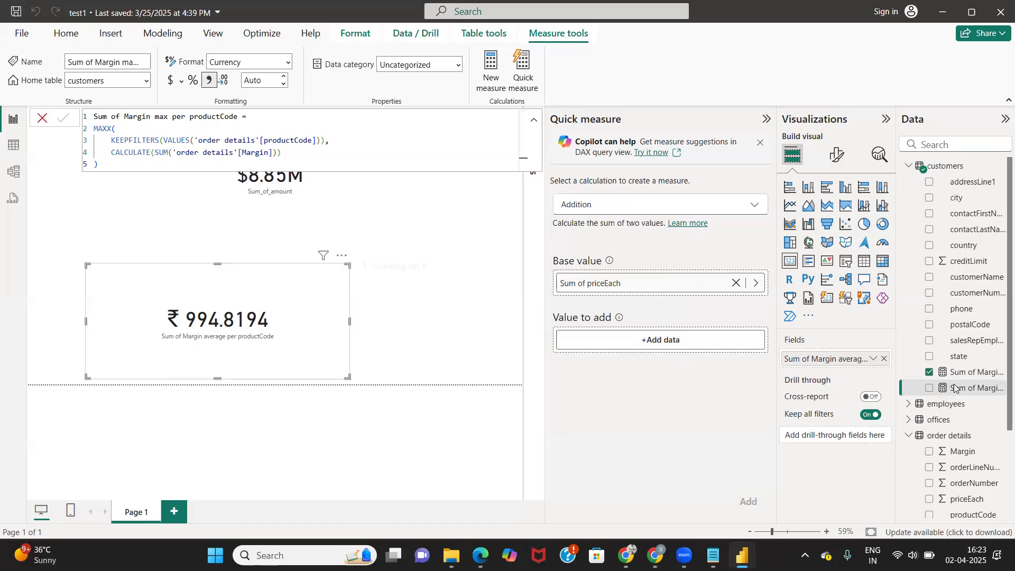
{"action": "left_click_drag", "start_coordinate": [959, 372], "coordinate": [245, 317]}
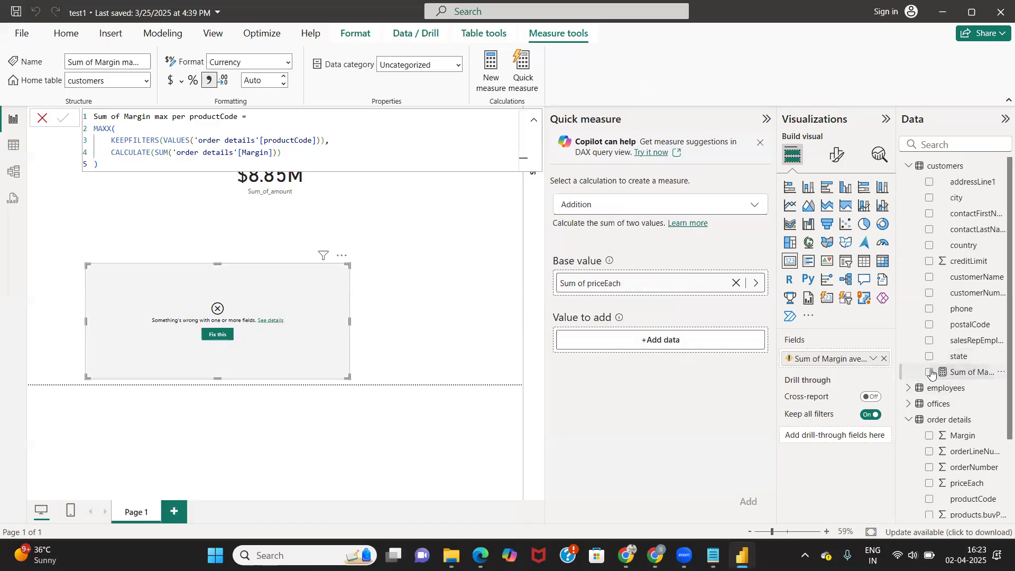
{"action": "right_click", "coordinate": [963, 377]}
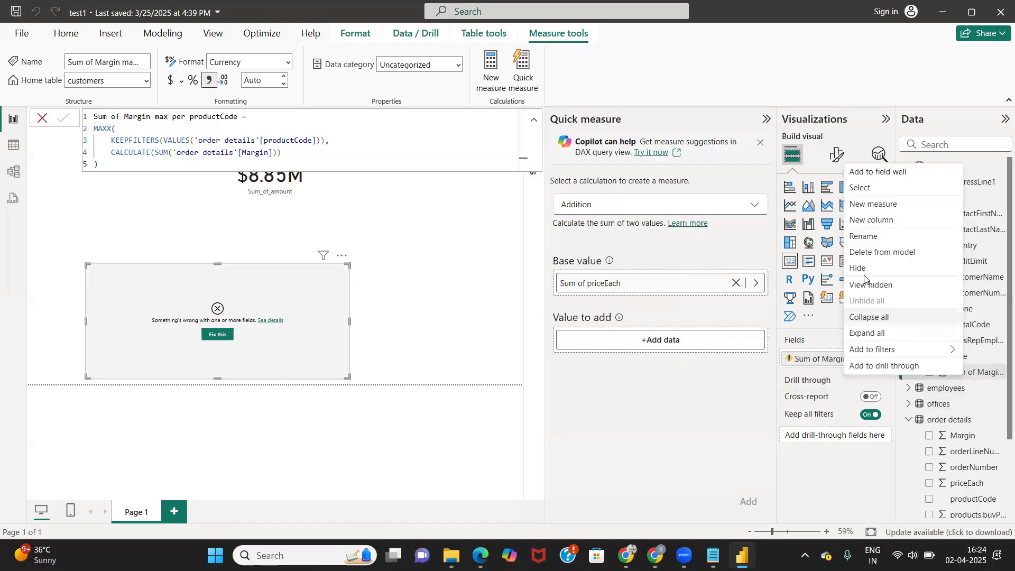
{"action": "left_click", "coordinate": [859, 252]}
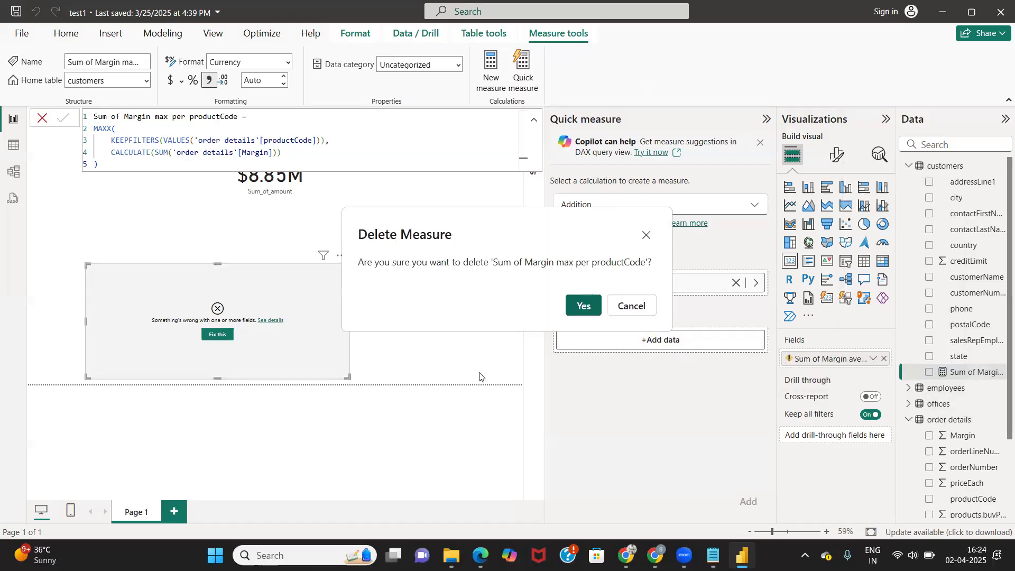
{"action": "left_click", "coordinate": [582, 306]}
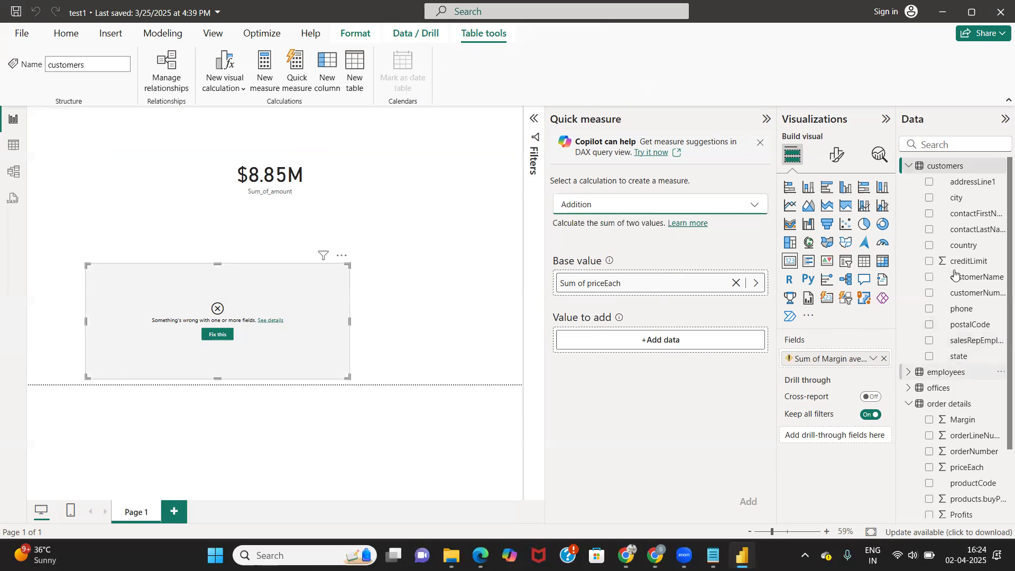
Create the Addition quick measure with country as the value to add and show it in the card in place of the broken field.
{"action": "left_click_drag", "start_coordinate": [963, 245], "coordinate": [673, 346]}
{"action": "left_click", "coordinate": [748, 501]}
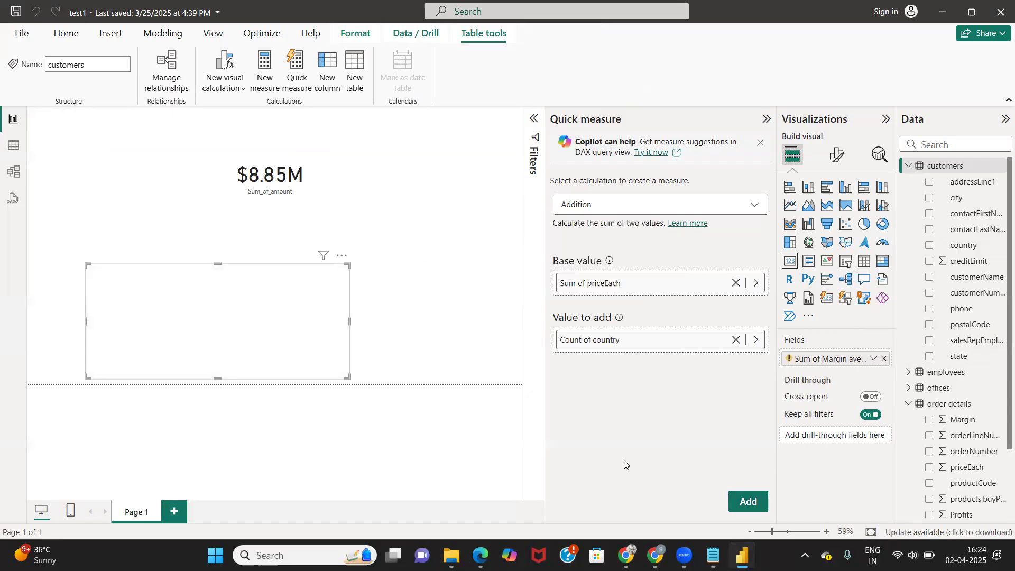
{"action": "left_click_drag", "start_coordinate": [967, 372], "coordinate": [214, 343]}
{"action": "left_click", "coordinate": [215, 335]}
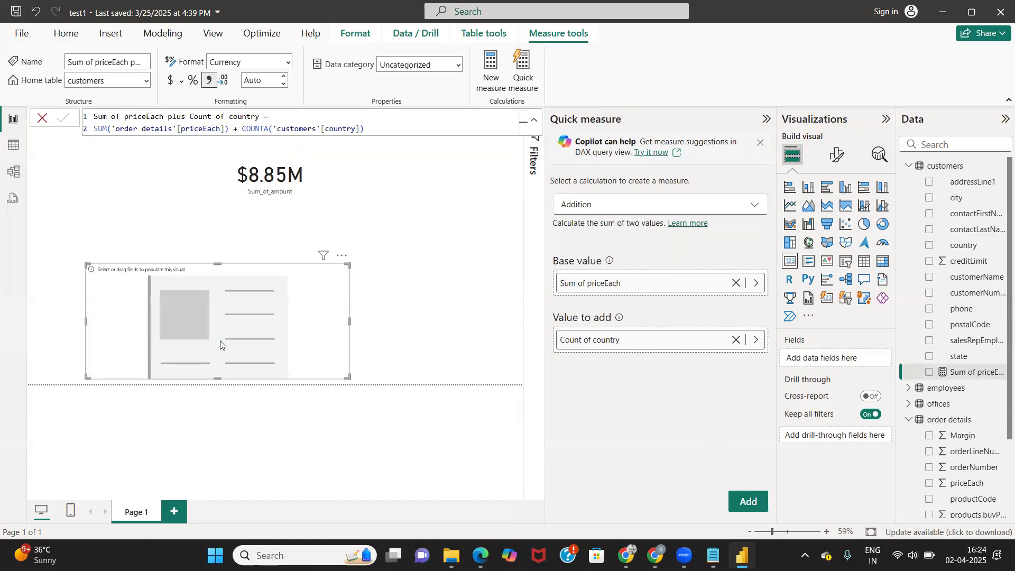
{"action": "left_click_drag", "start_coordinate": [967, 372], "coordinate": [217, 336]}
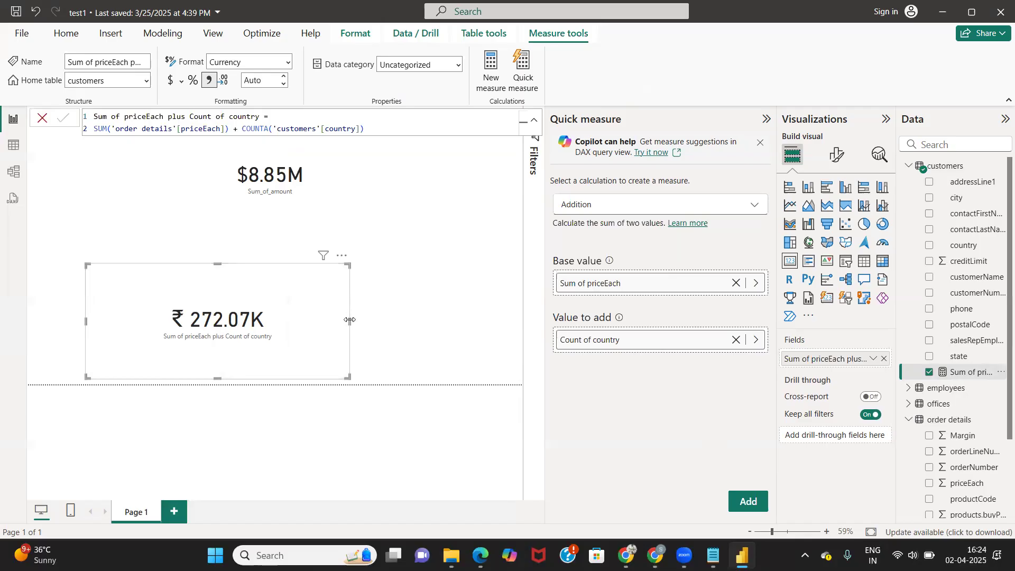
Narrow the card and format the priceEach plus country measure in dollar currency.
{"action": "left_click_drag", "start_coordinate": [348, 319], "coordinate": [237, 334]}
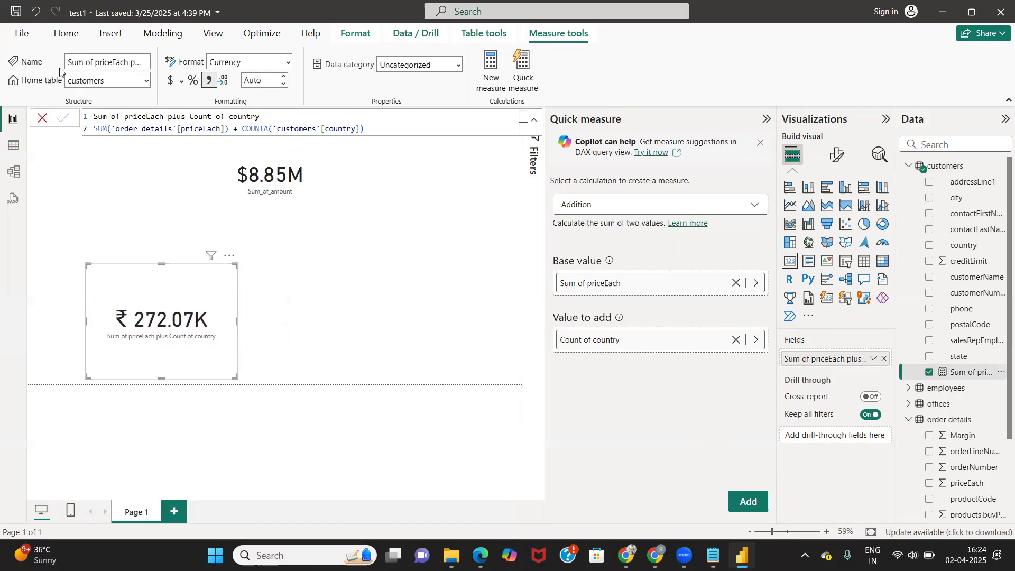
{"action": "left_click", "coordinate": [181, 83]}
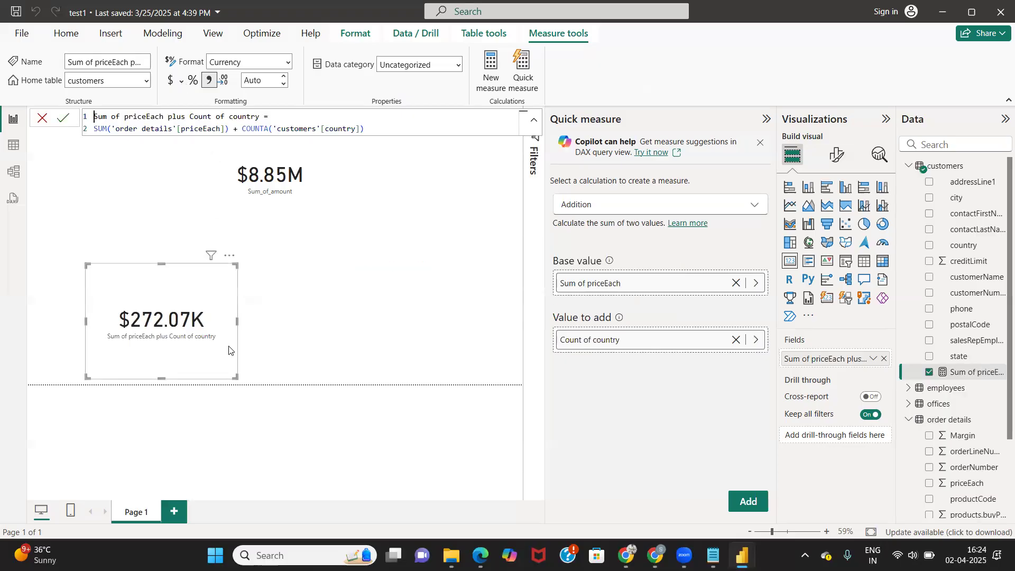
Look through the predefined quick measure calculations, from Mathematical operations and Text back to Aggregate per category.
{"action": "left_click", "coordinate": [695, 207]}
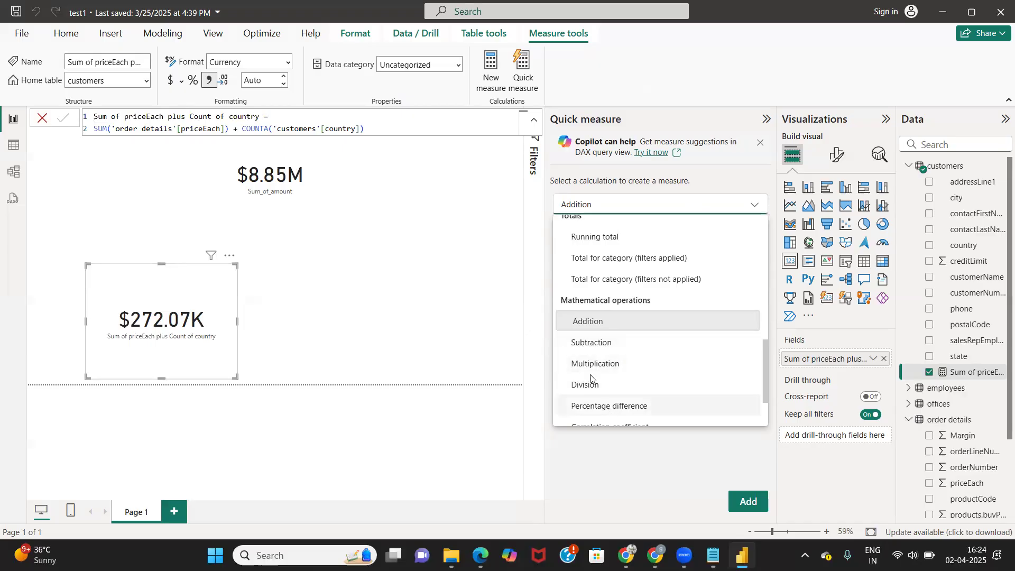
{"action": "scroll", "coordinate": [605, 406], "scroll_direction": "down", "scroll_amount": 3}
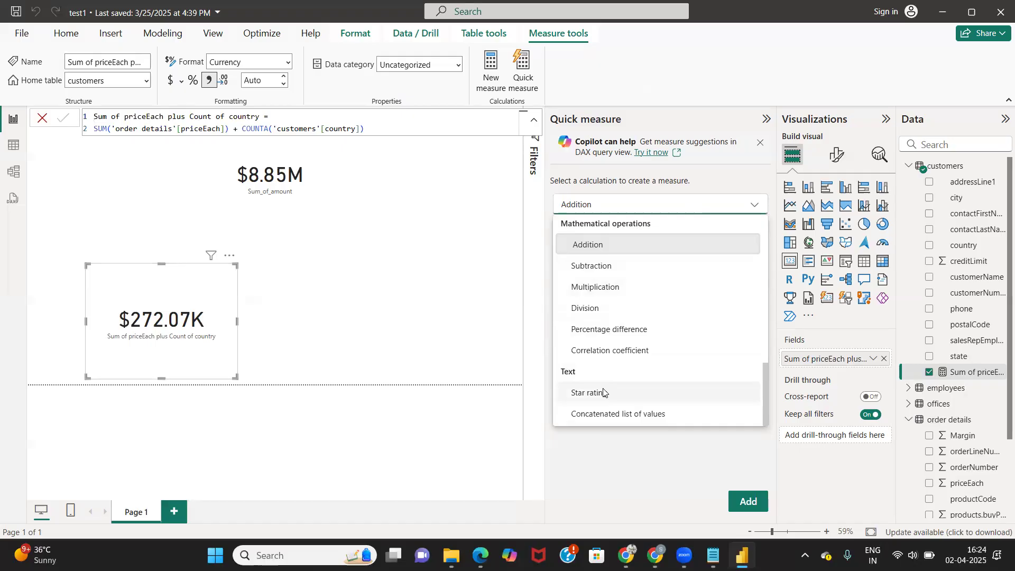
{"action": "scroll", "coordinate": [597, 386], "scroll_direction": "up", "scroll_amount": 10}
{"action": "scroll", "coordinate": [603, 391], "scroll_direction": "up", "scroll_amount": 1}
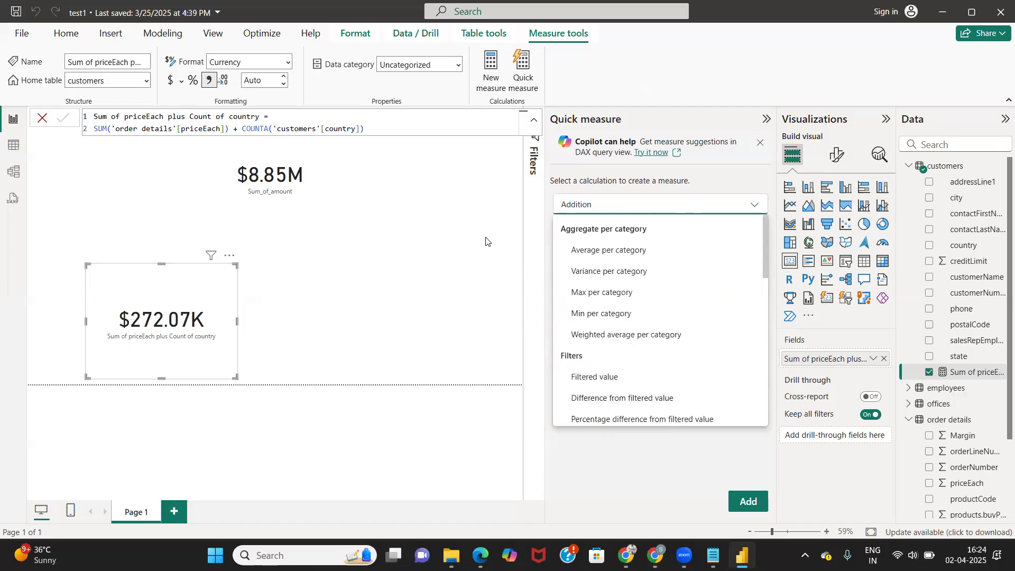
{"action": "left_click", "coordinate": [753, 205]}
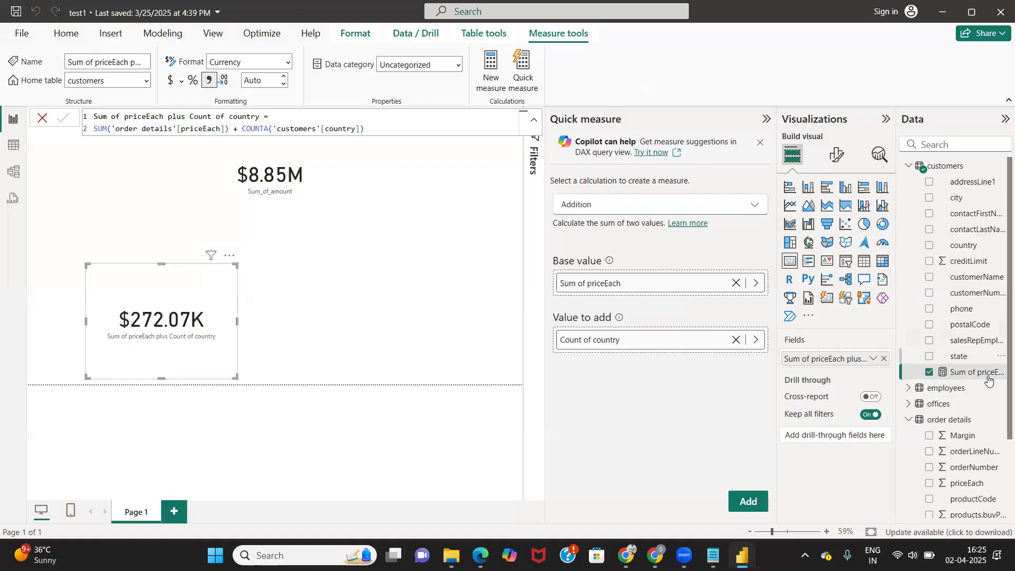
Delete the priceEach plus country measure from the model and remove its broken card from the report page.
{"action": "right_click", "coordinate": [971, 372]}
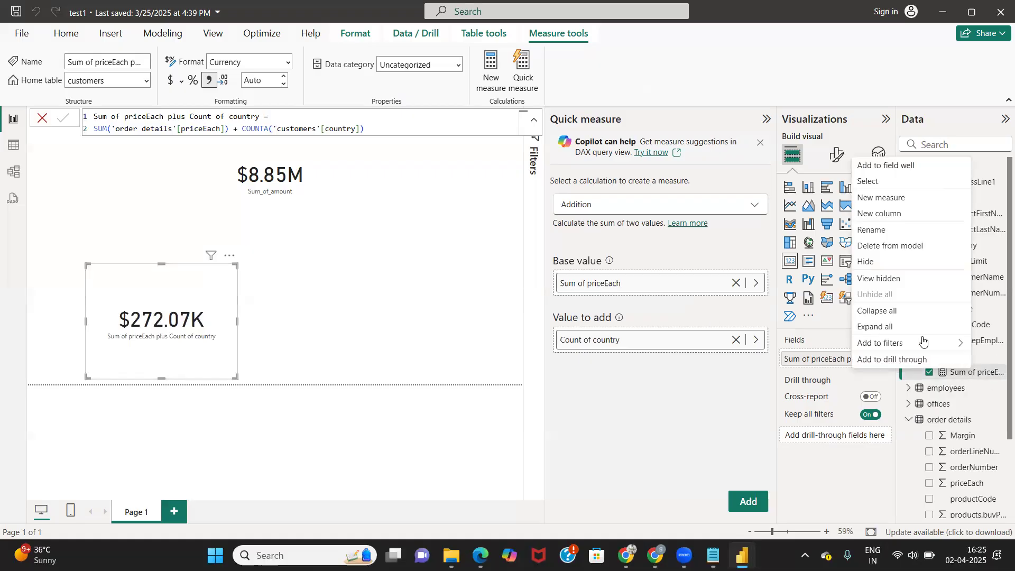
{"action": "left_click", "coordinate": [880, 246]}
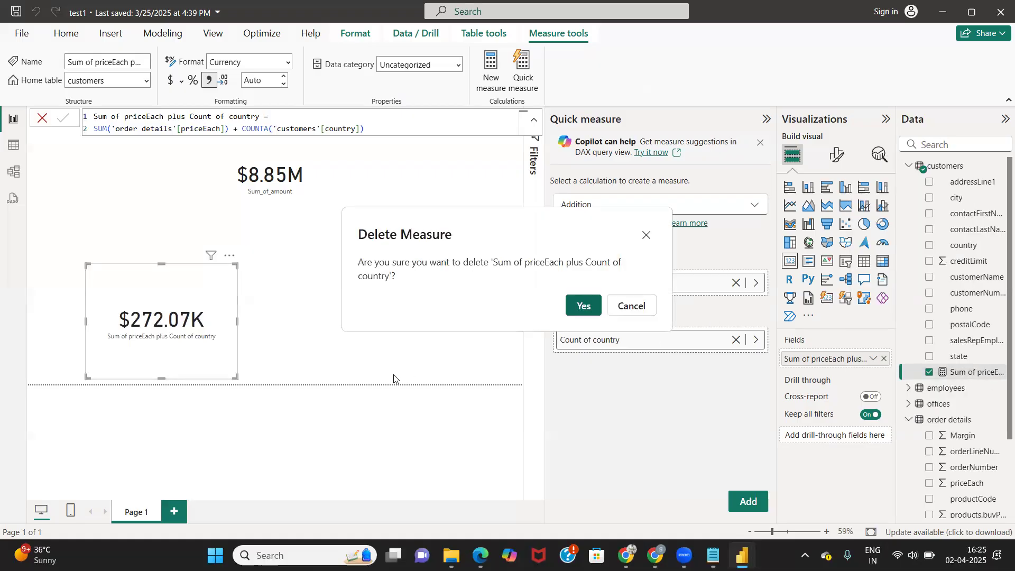
{"action": "left_click", "coordinate": [583, 306]}
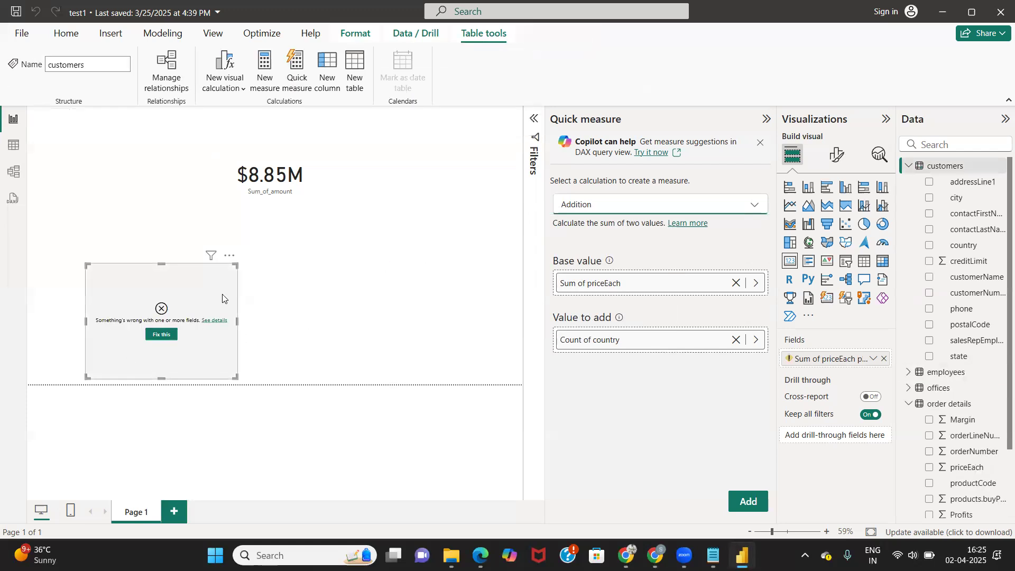
{"action": "key", "text": "Delete"}
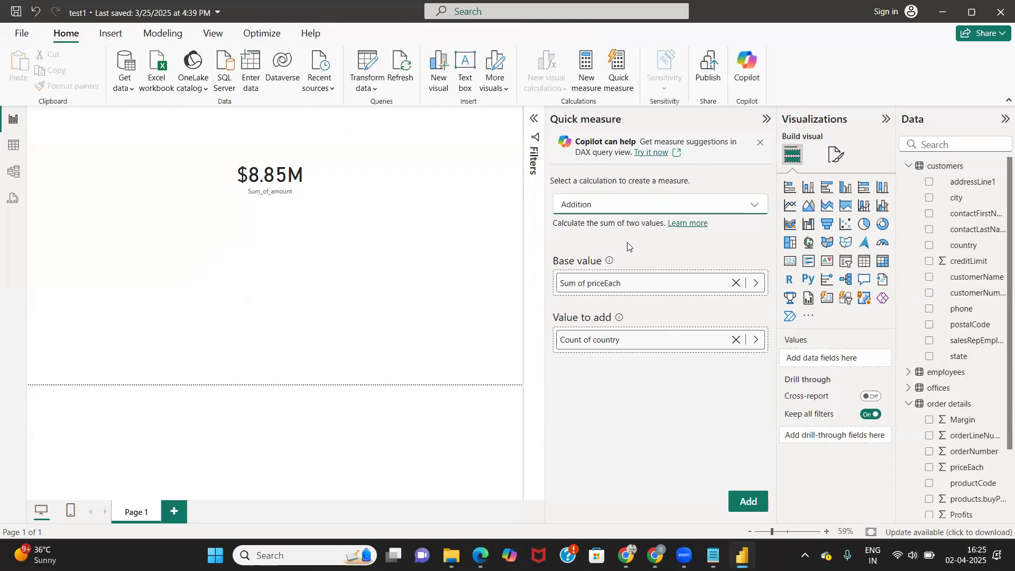
Review the Aggregate per category and Filters calculations offered for a quick measure.
{"action": "left_click", "coordinate": [673, 211]}
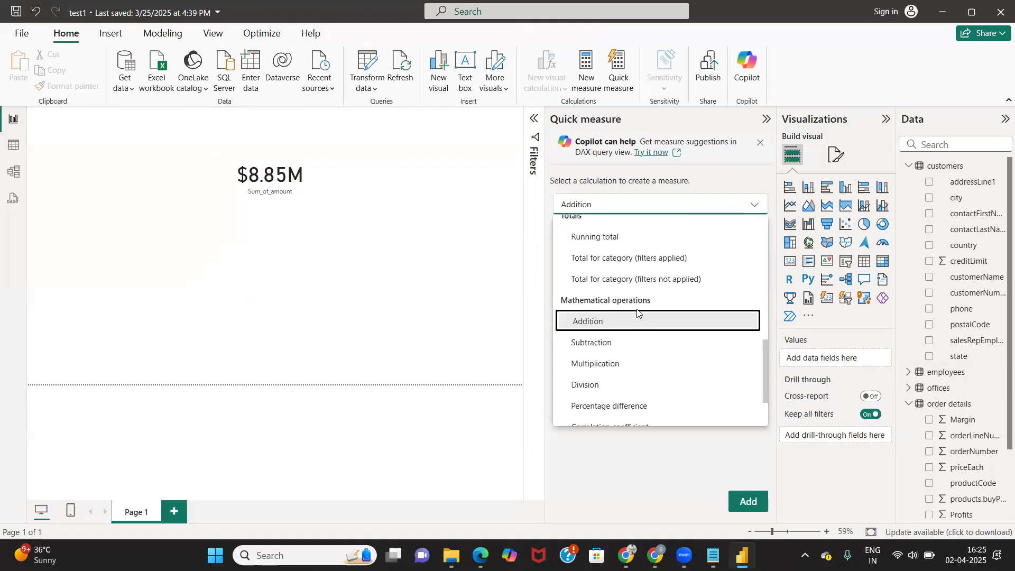
{"action": "scroll", "coordinate": [613, 327], "scroll_direction": "up", "scroll_amount": 10}
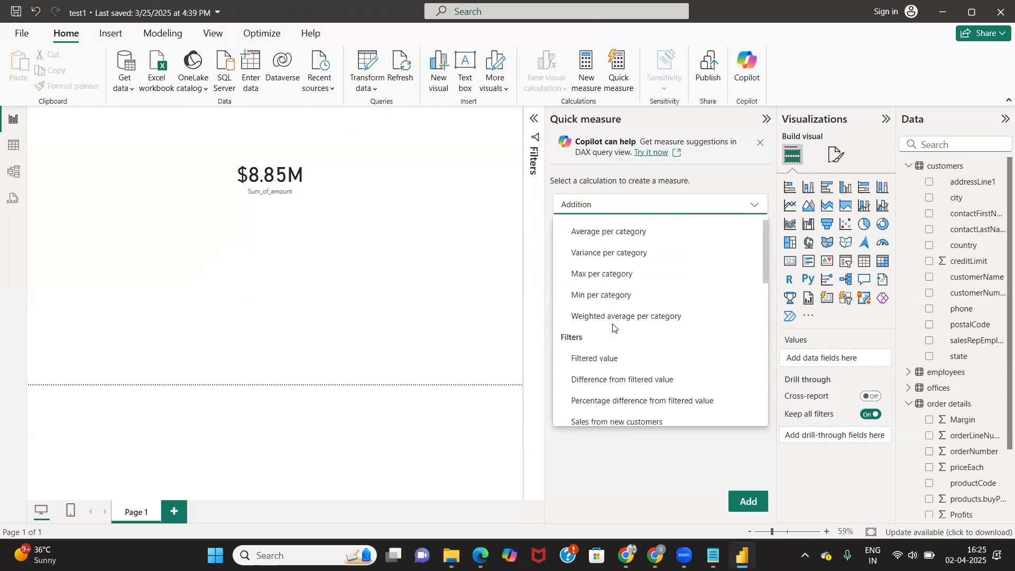
{"action": "scroll", "coordinate": [613, 327], "scroll_direction": "up", "scroll_amount": 1}
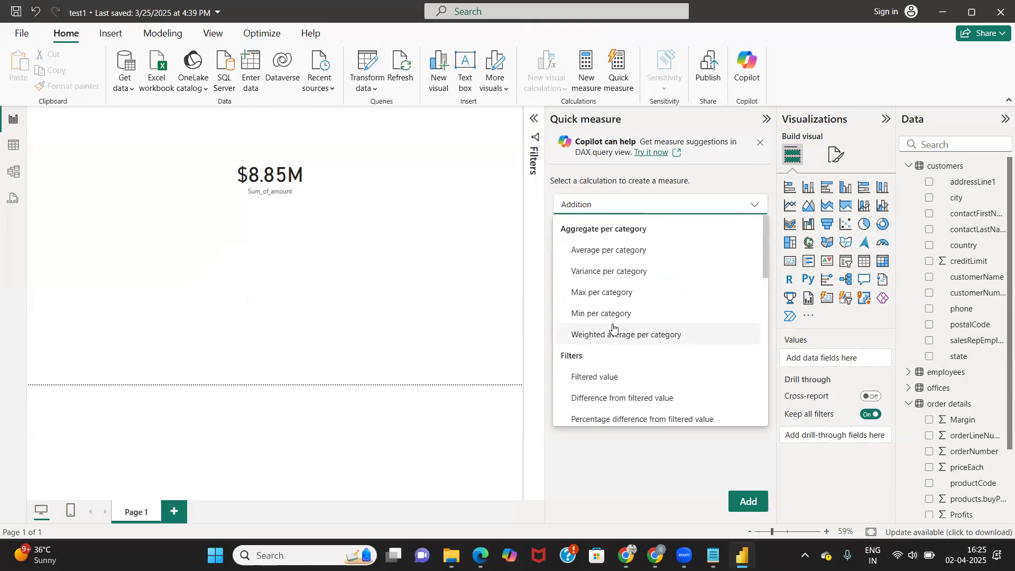
{"action": "left_click", "coordinate": [749, 118]}
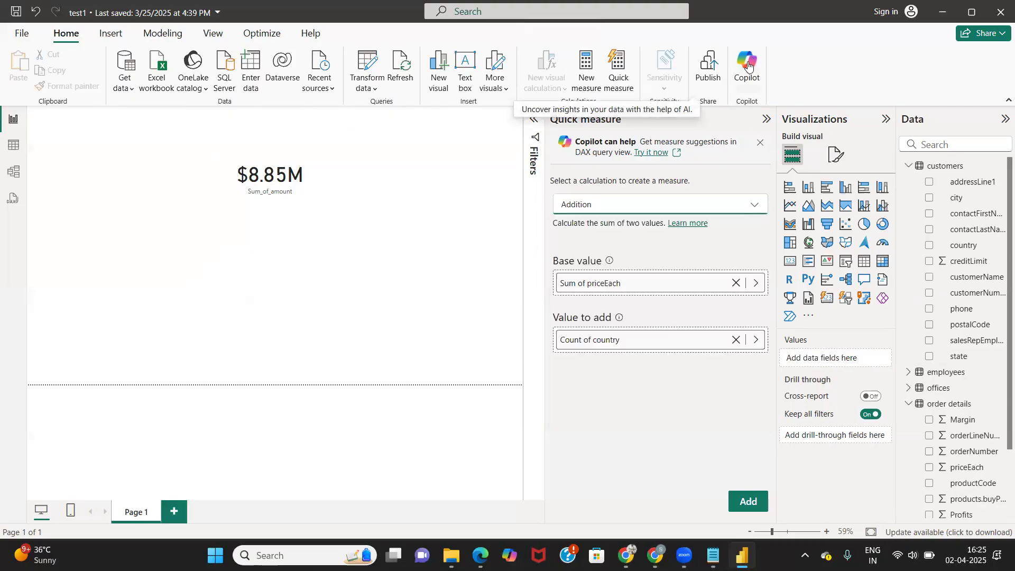
{"action": "left_click", "coordinate": [739, 87]}
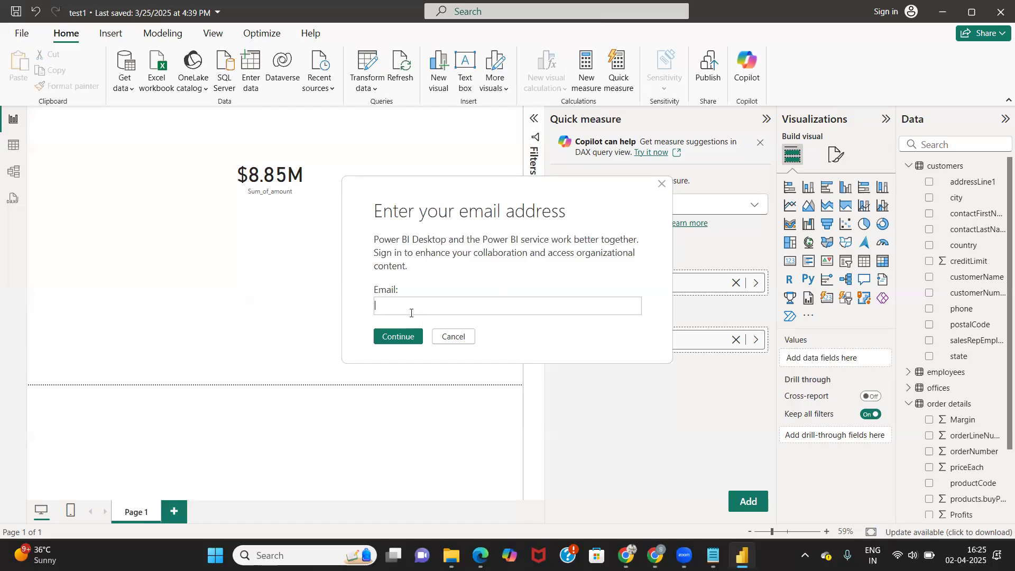
{"action": "left_click", "coordinate": [661, 186]}
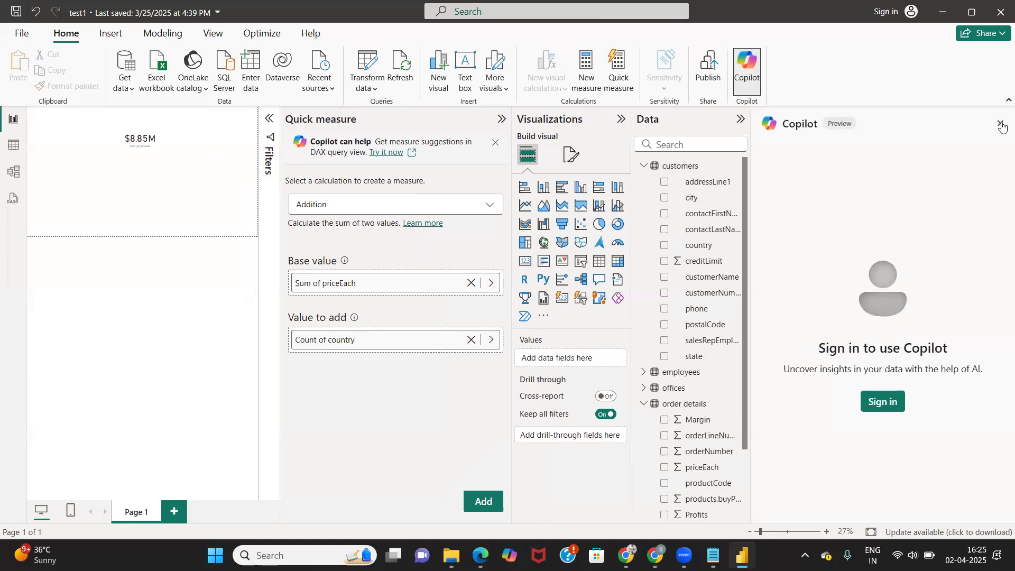
{"action": "left_click", "coordinate": [879, 404]}
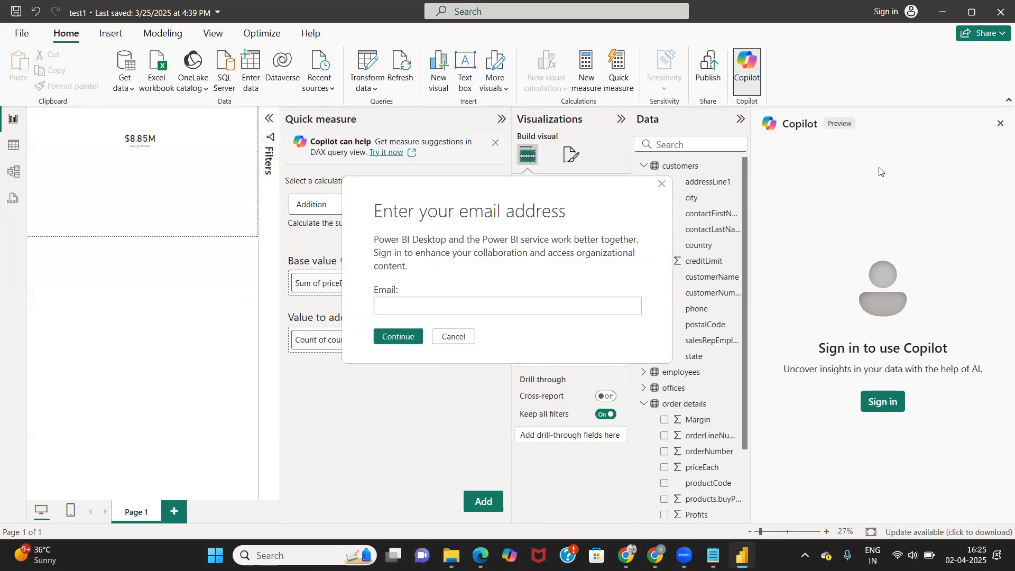
{"action": "key", "text": "Escape"}
{"action": "left_click", "coordinate": [1000, 123]}
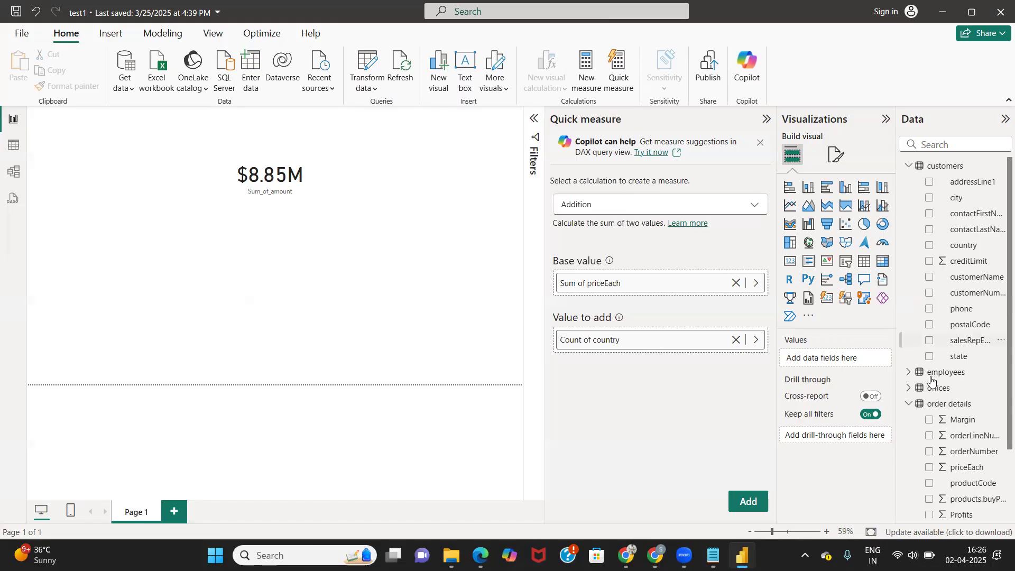
Show the customers table's data in Table view with the quick measure pane collapsed, and examine its columns through creditLimit.
{"action": "left_click", "coordinate": [912, 166]}
{"action": "left_click", "coordinate": [14, 145]}
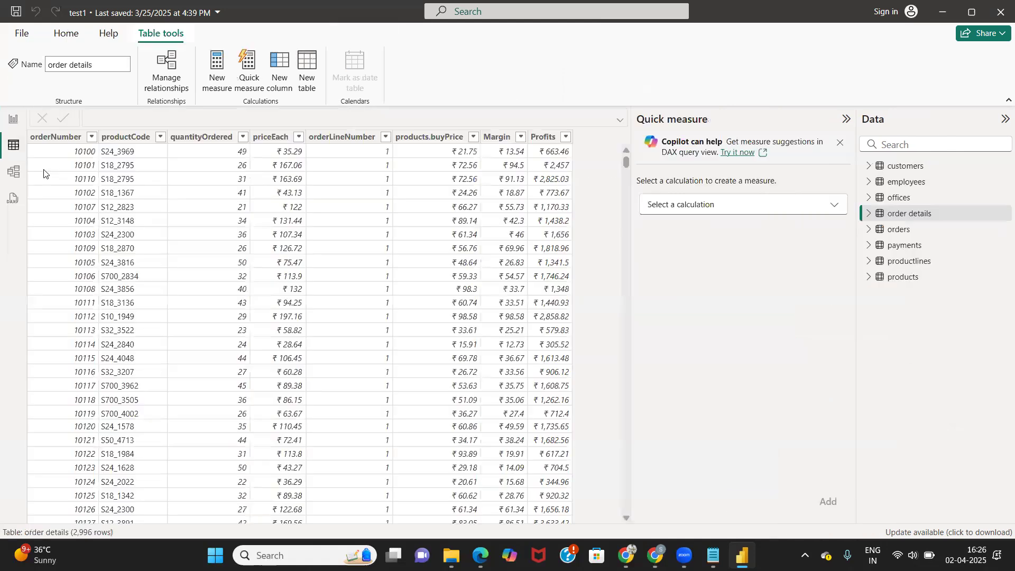
{"action": "left_click", "coordinate": [871, 165]}
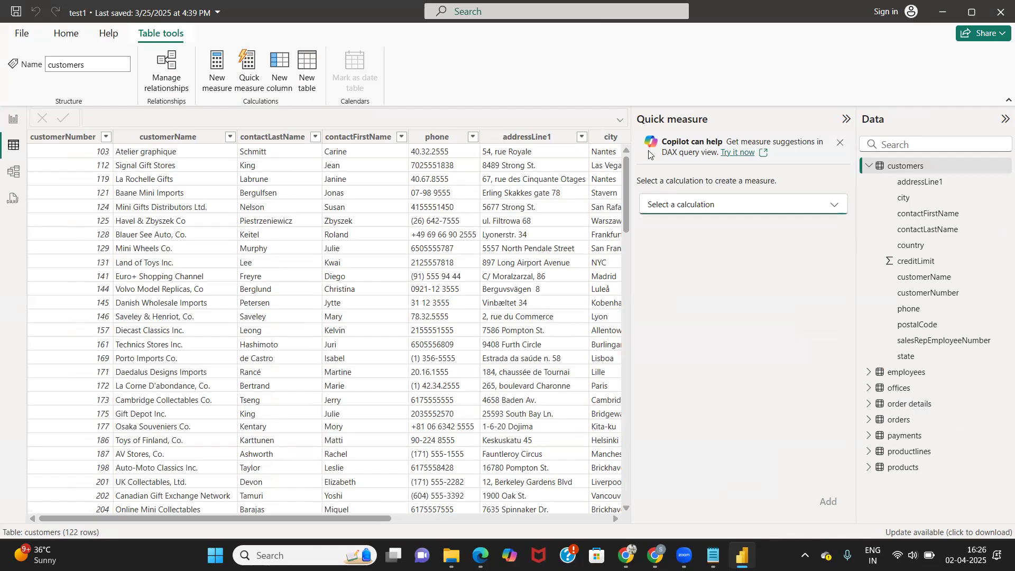
{"action": "left_click", "coordinate": [841, 123]}
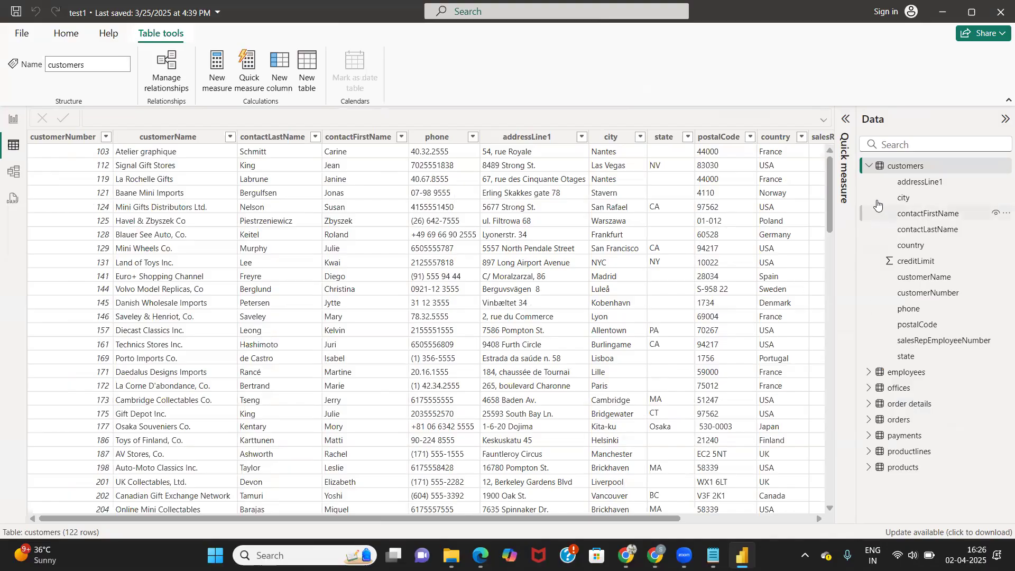
{"action": "left_click", "coordinate": [872, 168]}
{"action": "left_click_drag", "start_coordinate": [503, 520], "coordinate": [779, 522]}
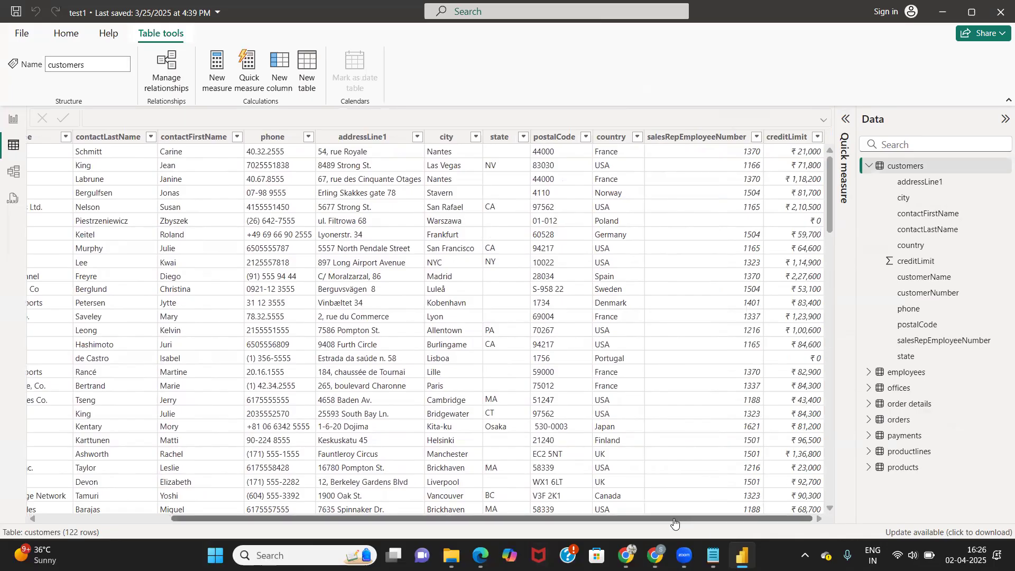
{"action": "left_click_drag", "start_coordinate": [682, 522], "coordinate": [550, 521]}
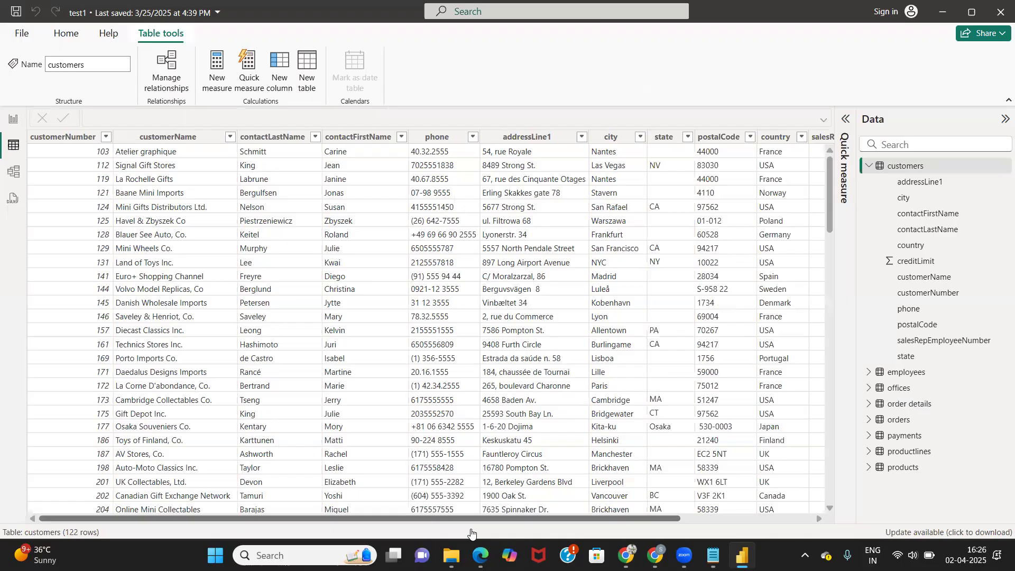
{"action": "left_click_drag", "start_coordinate": [470, 519], "coordinate": [605, 519]}
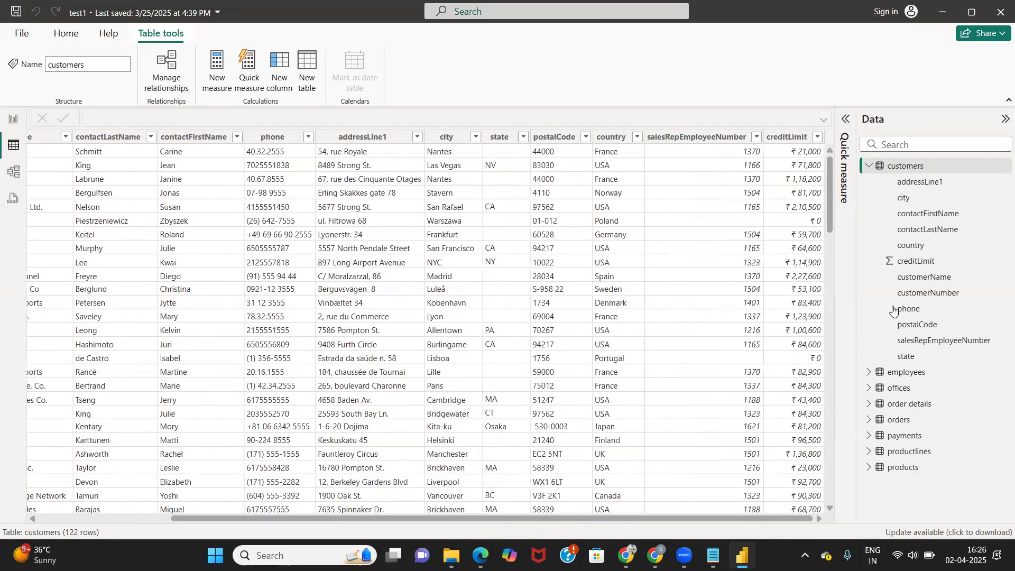
Examine the data in the employees, offices, order details, orders, payments, productlines and products tables one after another.
{"action": "left_click", "coordinate": [904, 373]}
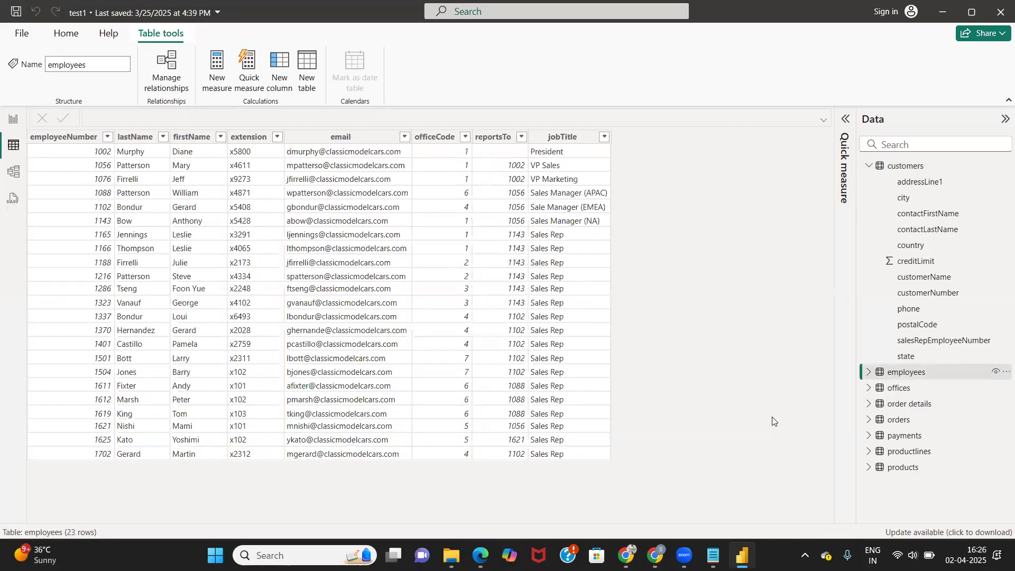
{"action": "left_click", "coordinate": [900, 389]}
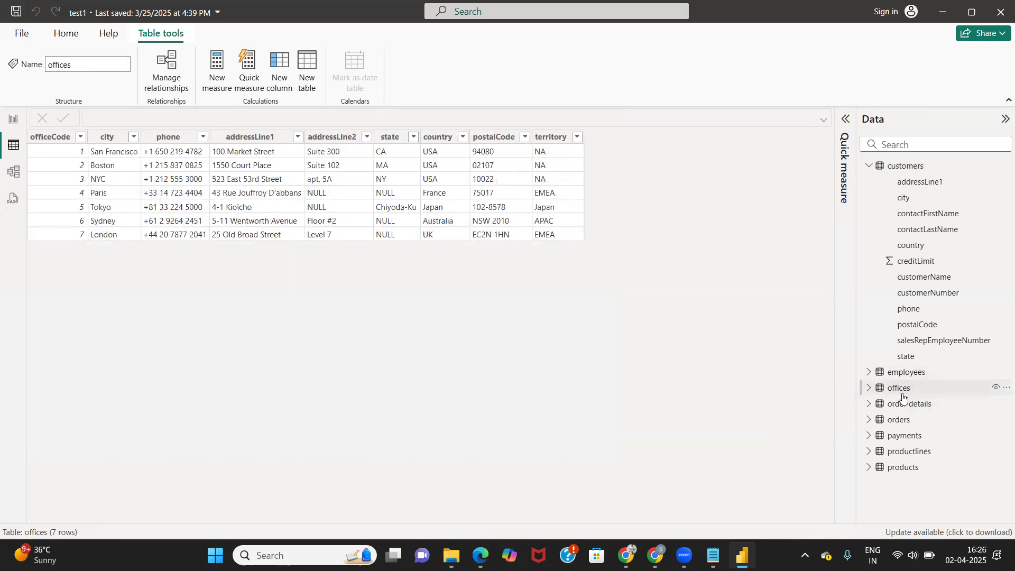
{"action": "left_click", "coordinate": [905, 405]}
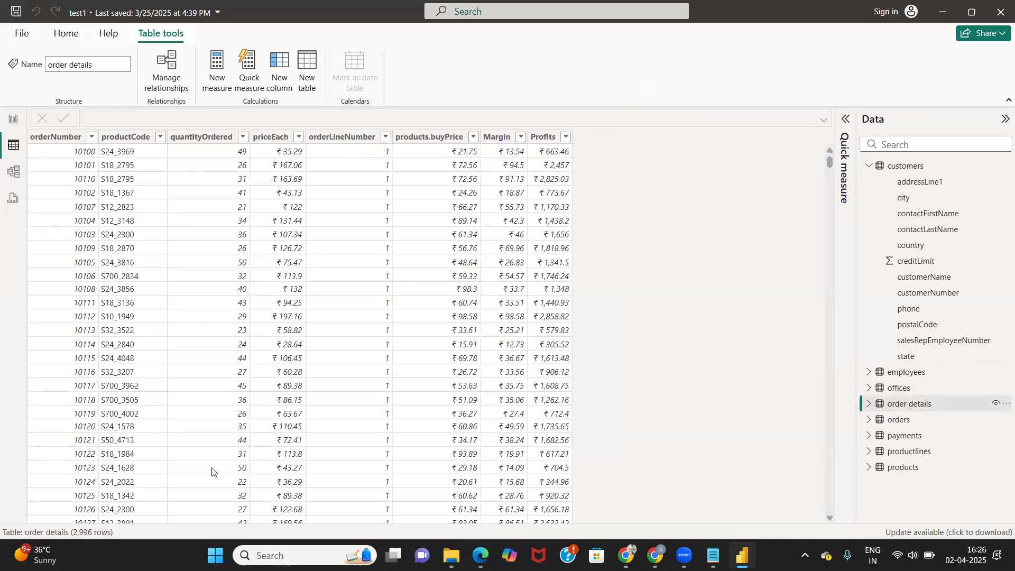
{"action": "left_click", "coordinate": [916, 419]}
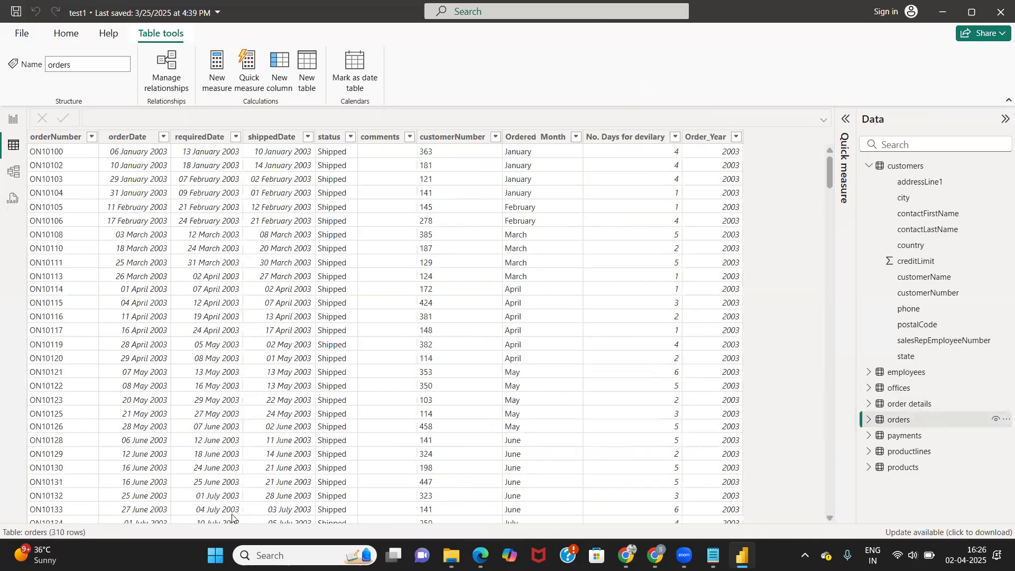
{"action": "left_click", "coordinate": [901, 442]}
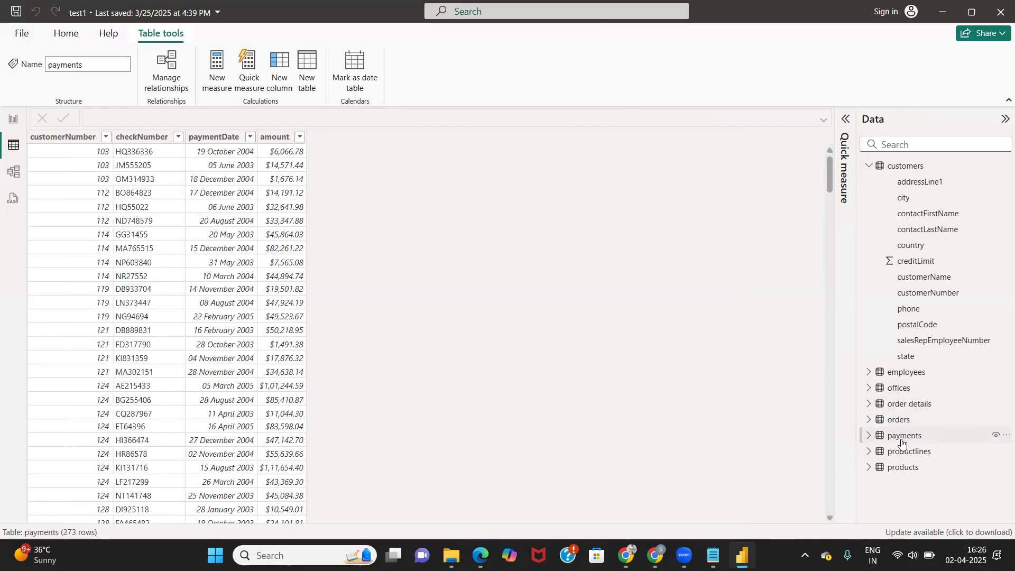
{"action": "left_click", "coordinate": [905, 452]}
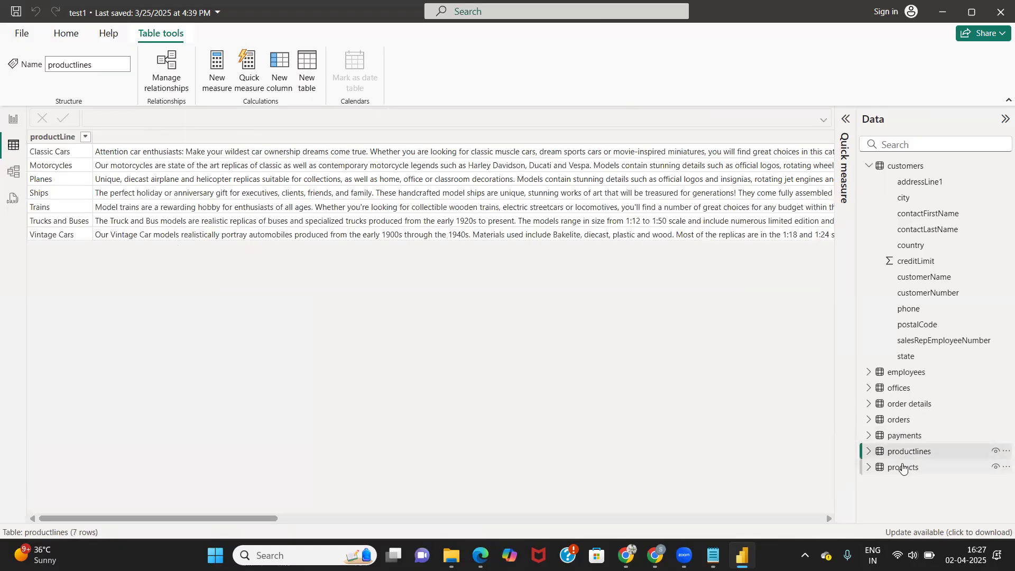
{"action": "left_click", "coordinate": [903, 468]}
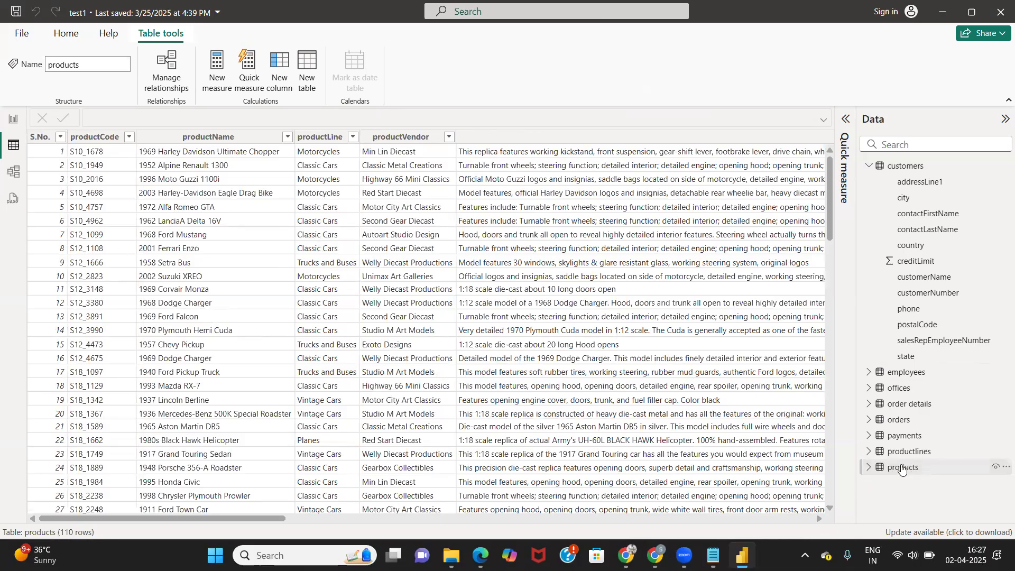
Examine the fields and rows of the products table and collapse its field list again.
{"action": "left_click", "coordinate": [869, 468]}
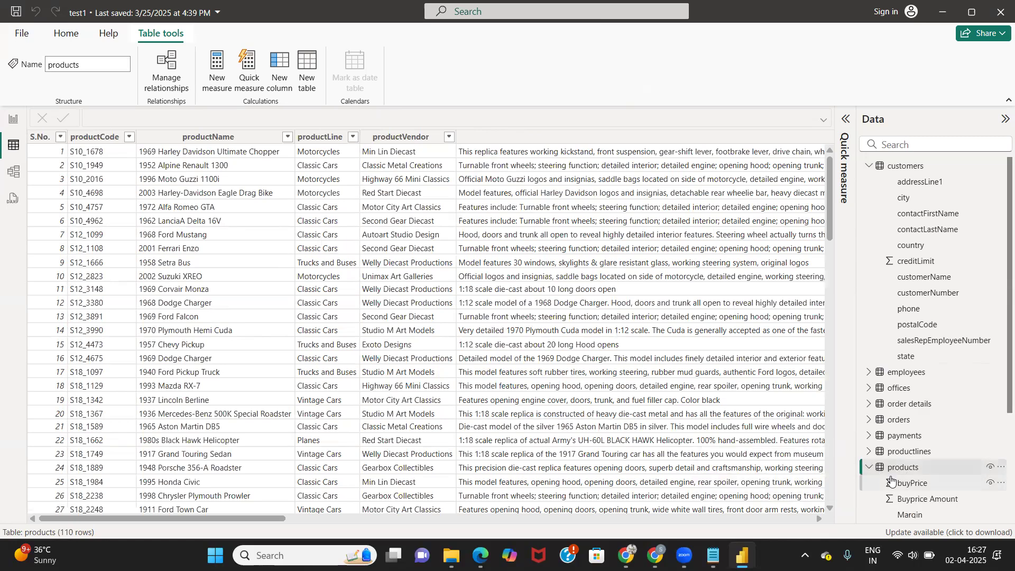
{"action": "scroll", "coordinate": [892, 482], "scroll_direction": "down", "scroll_amount": 3}
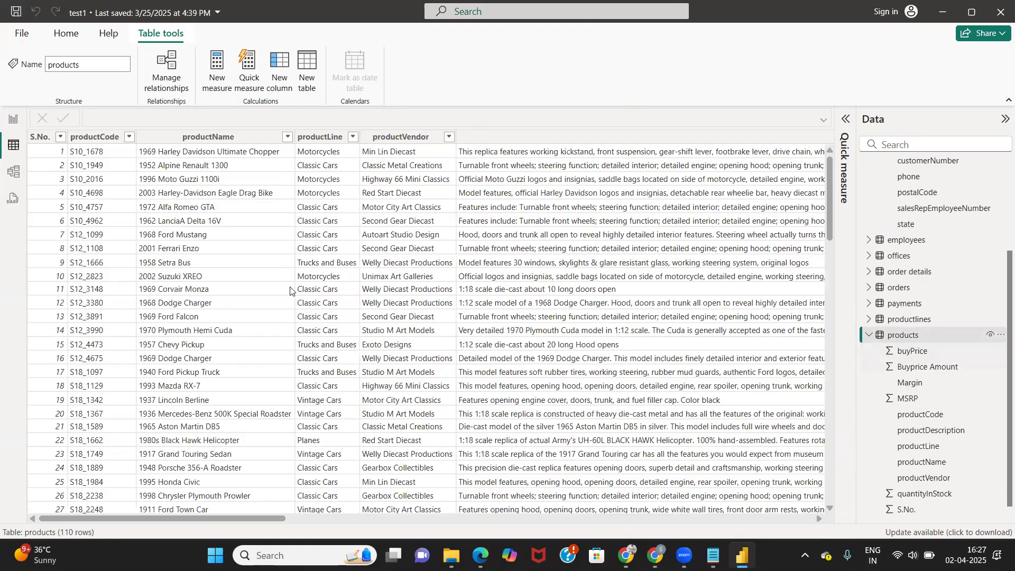
{"action": "scroll", "coordinate": [207, 264], "scroll_direction": "down", "scroll_amount": 4}
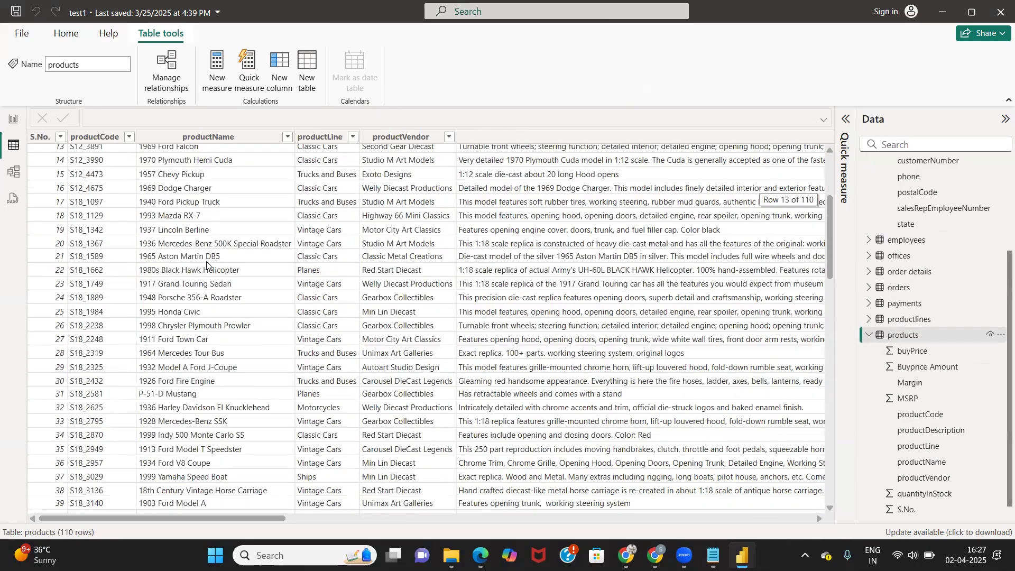
{"action": "scroll", "coordinate": [207, 265], "scroll_direction": "up", "scroll_amount": 4}
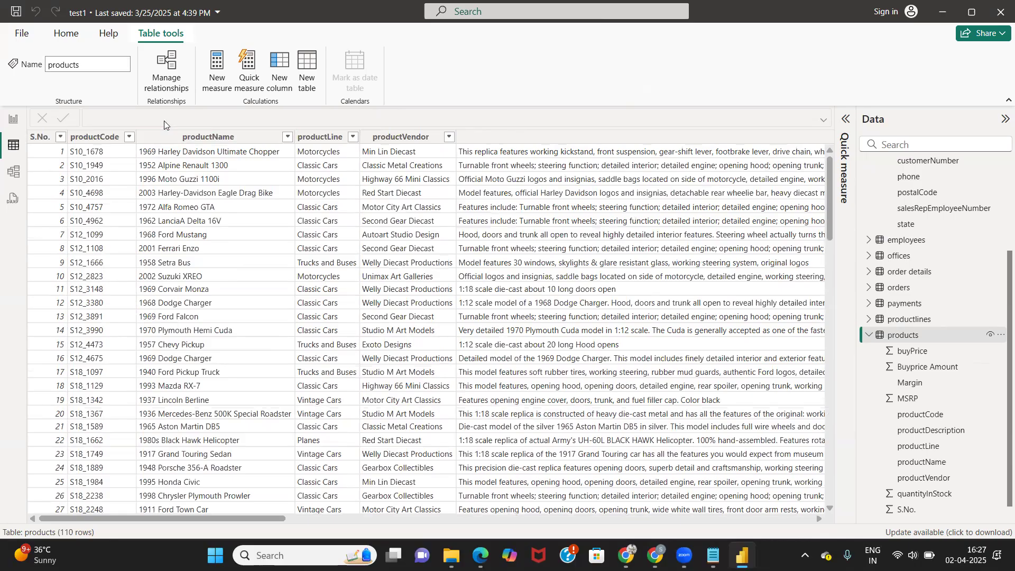
{"action": "scroll", "coordinate": [909, 360], "scroll_direction": "up", "scroll_amount": 3}
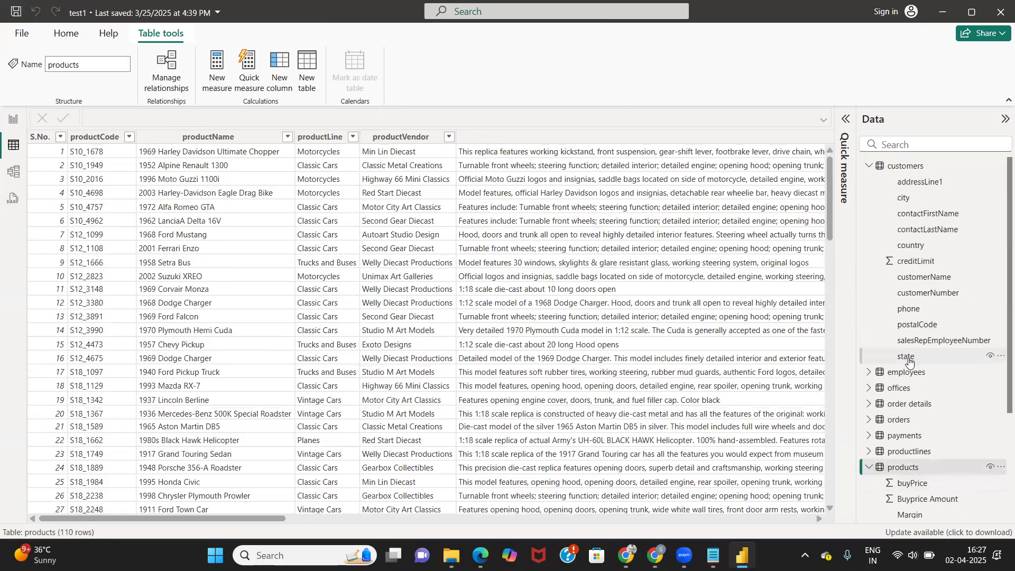
{"action": "scroll", "coordinate": [909, 361], "scroll_direction": "down", "scroll_amount": 3}
{"action": "left_click", "coordinate": [886, 321]}
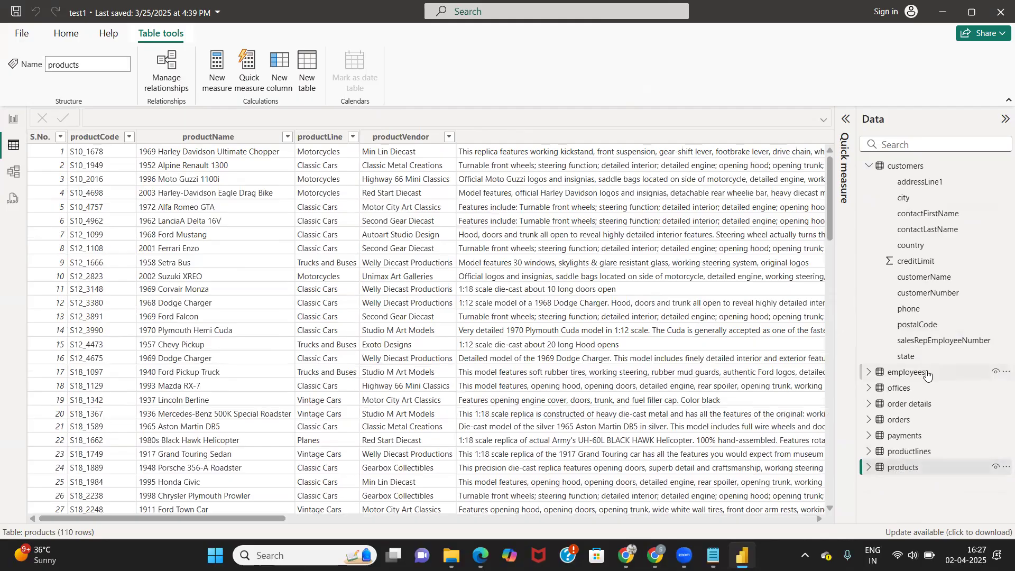
Collapse the customers fields and examine the data of the order details and products tables, leaving all field lists collapsed.
{"action": "left_click", "coordinate": [868, 165]}
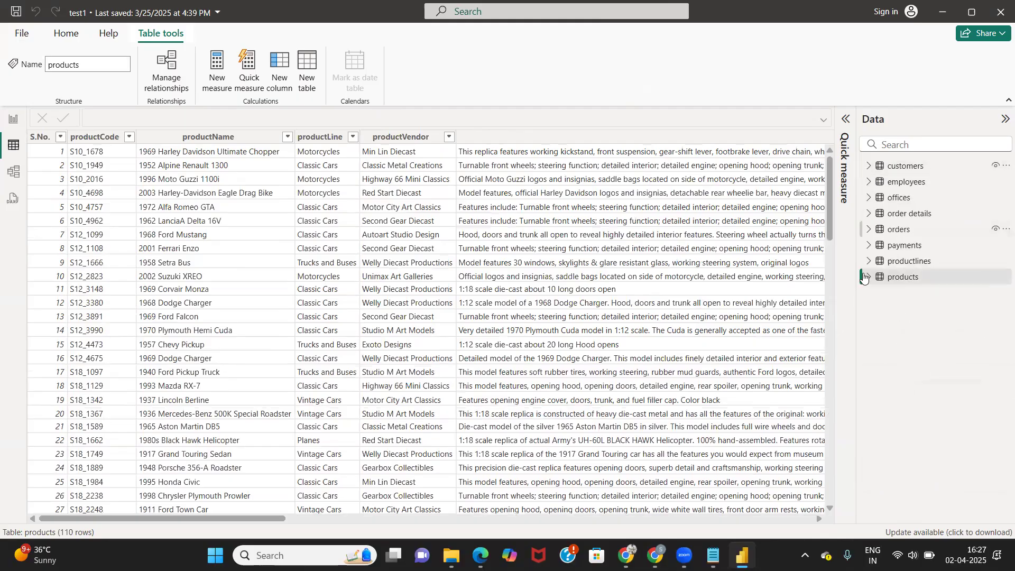
{"action": "left_click", "coordinate": [880, 216]}
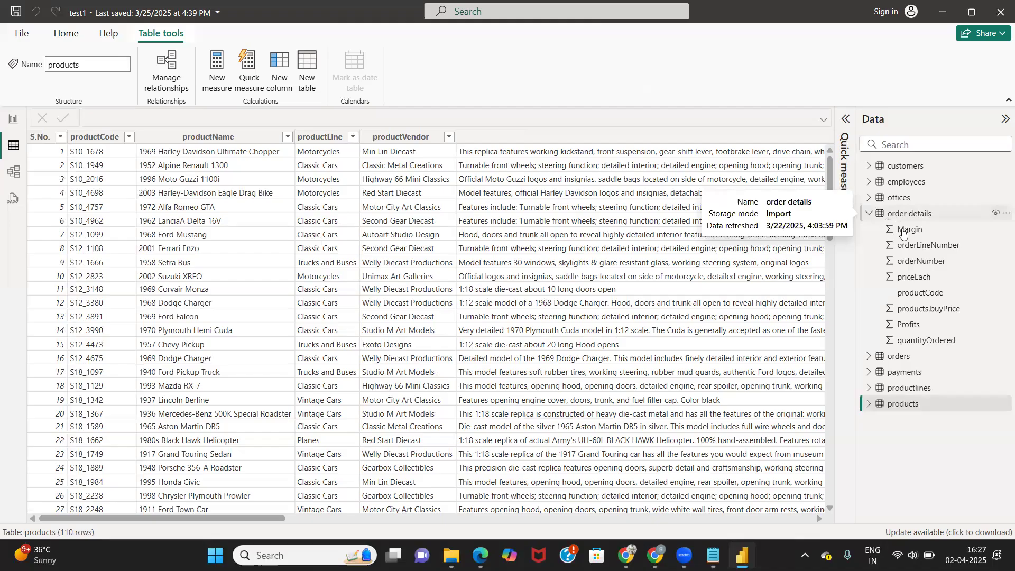
{"action": "left_click", "coordinate": [907, 214]}
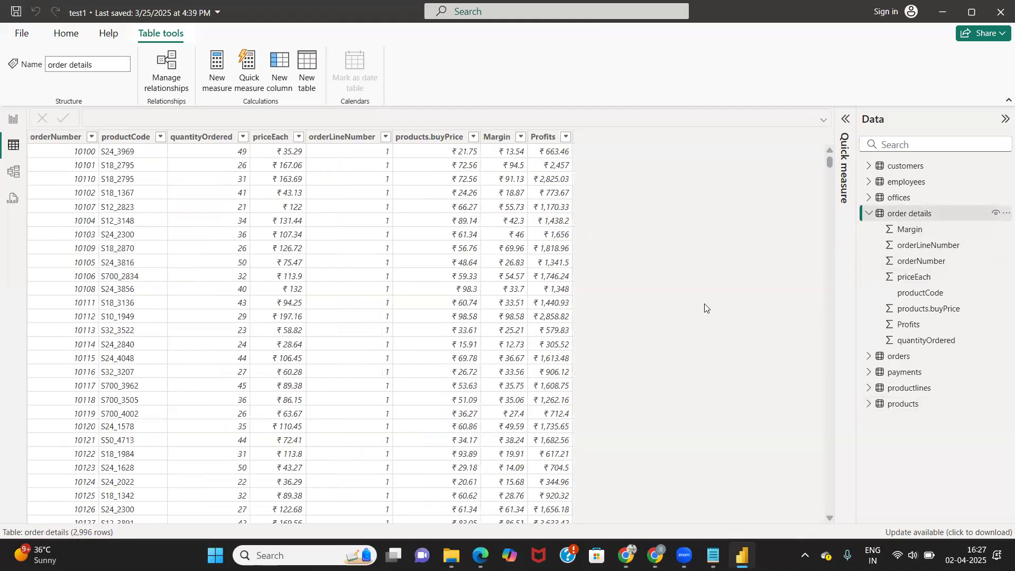
{"action": "left_click", "coordinate": [902, 403]}
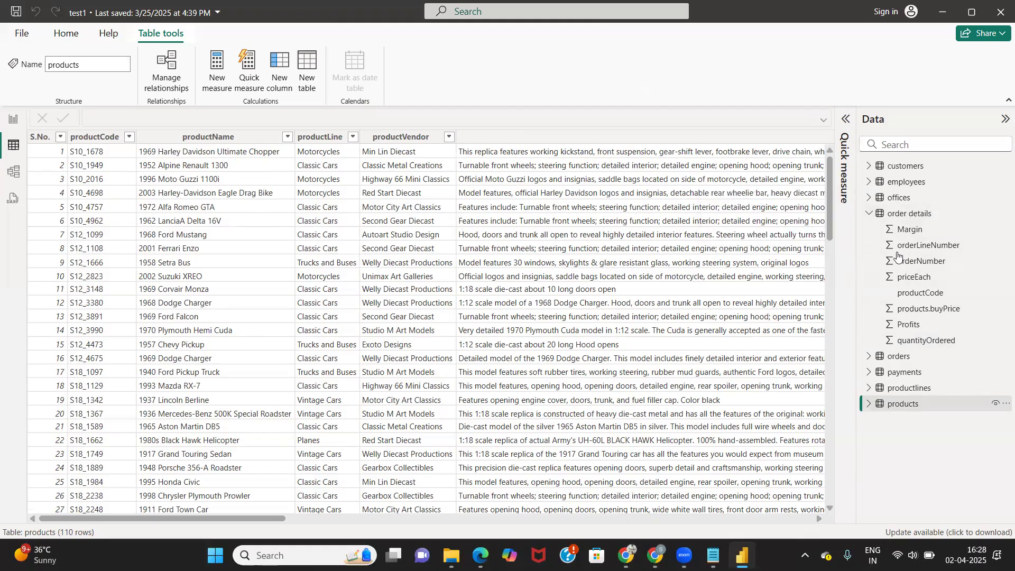
{"action": "left_click", "coordinate": [866, 213]}
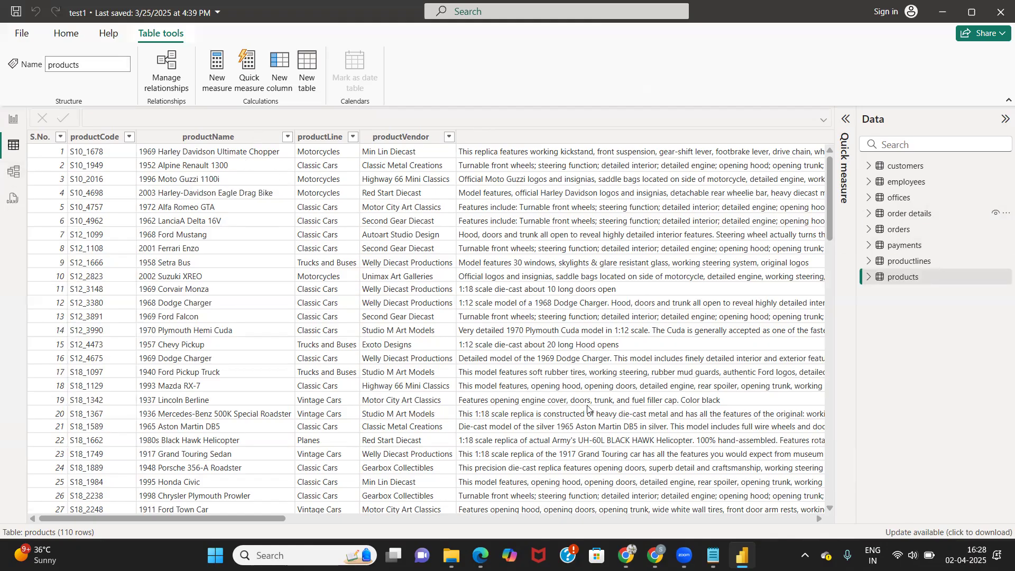
Switch to Chrome, search Google for chatgpt, and open ChatGPT in the only remaining new tab while staying logged out.
{"action": "left_click", "coordinate": [655, 555]}
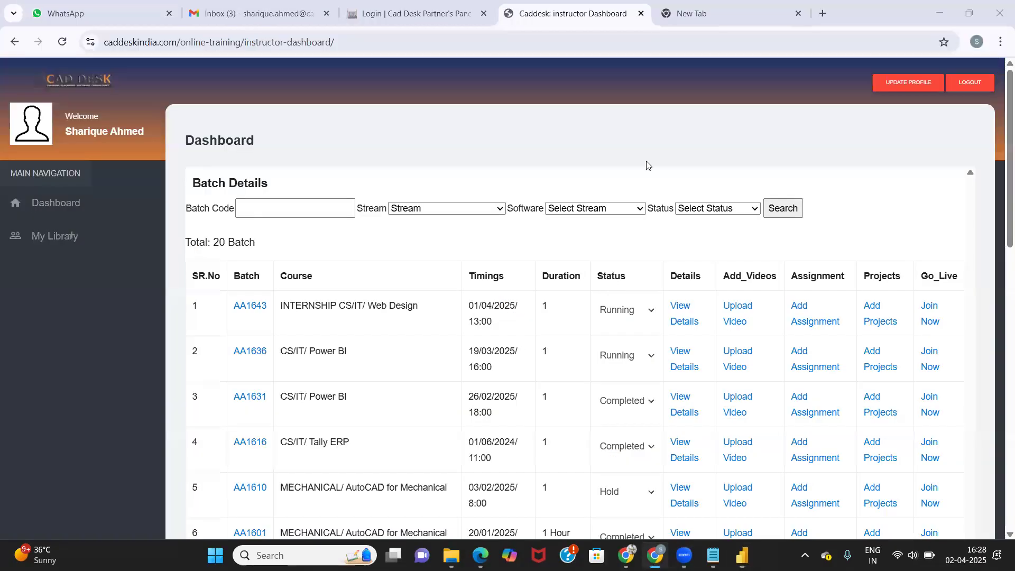
{"action": "left_click", "coordinate": [713, 20]}
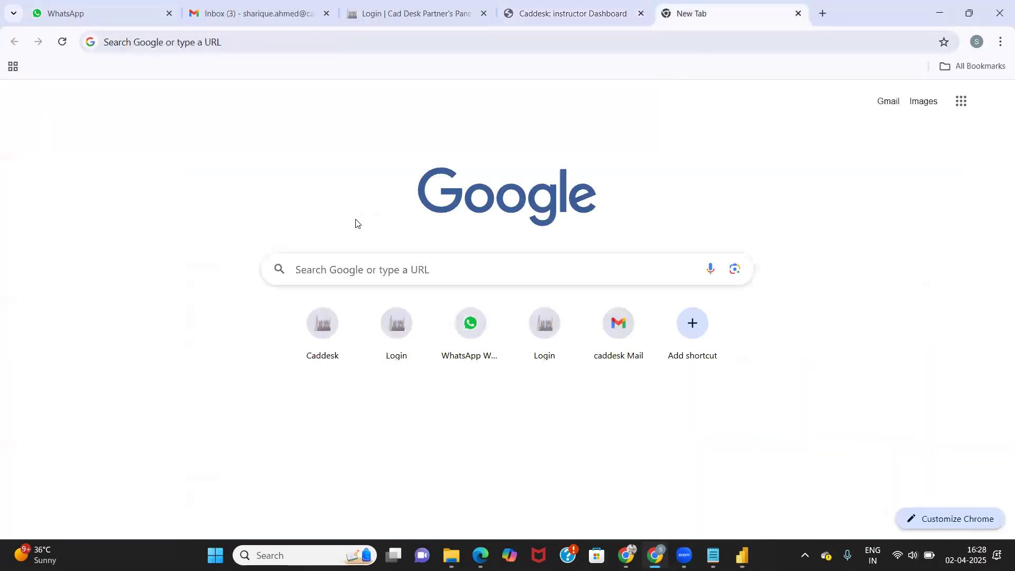
{"action": "left_click", "coordinate": [351, 268]}
{"action": "left_click", "coordinate": [324, 333]}
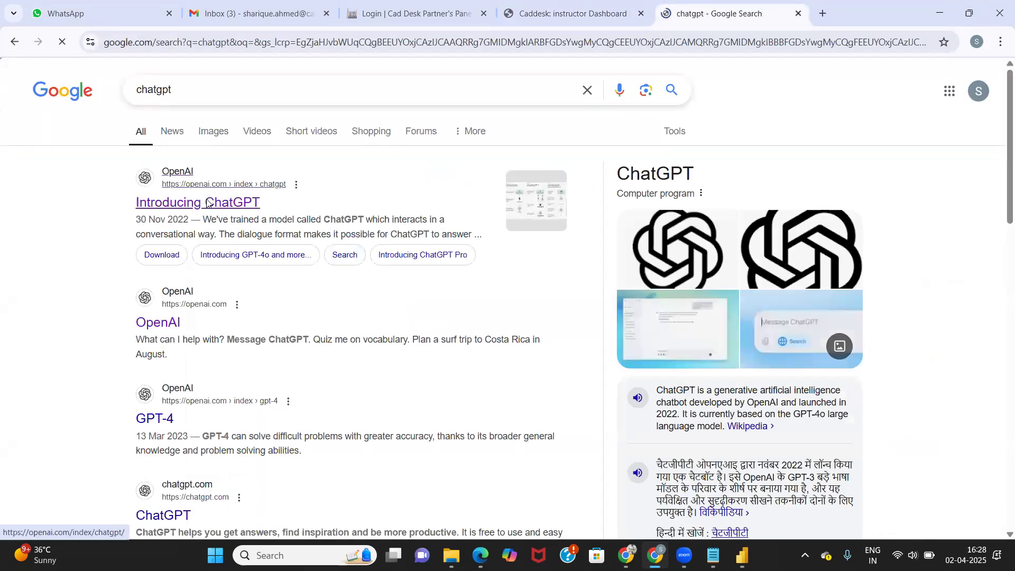
{"action": "left_click", "coordinate": [207, 204]}
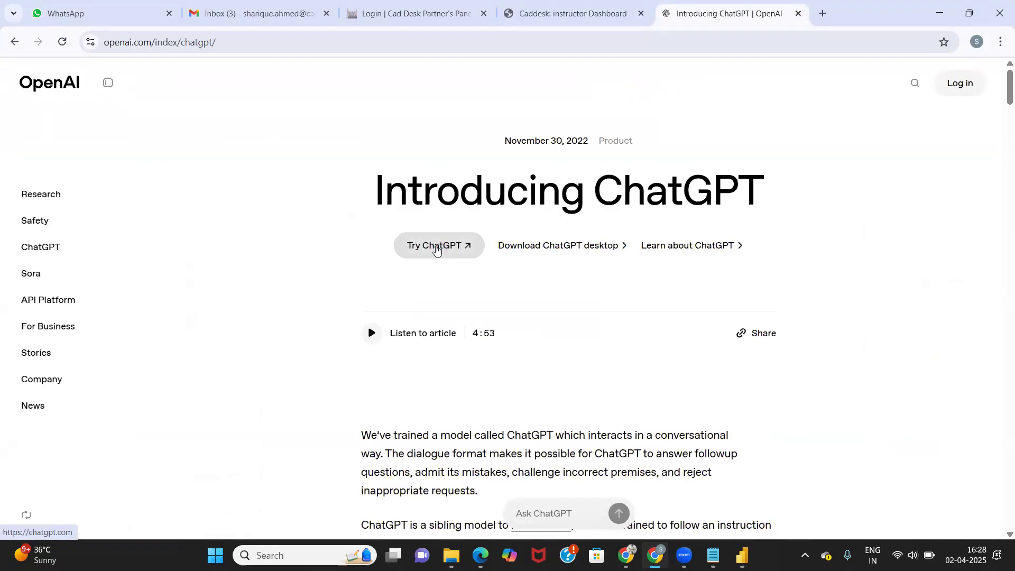
{"action": "left_click", "coordinate": [433, 250]}
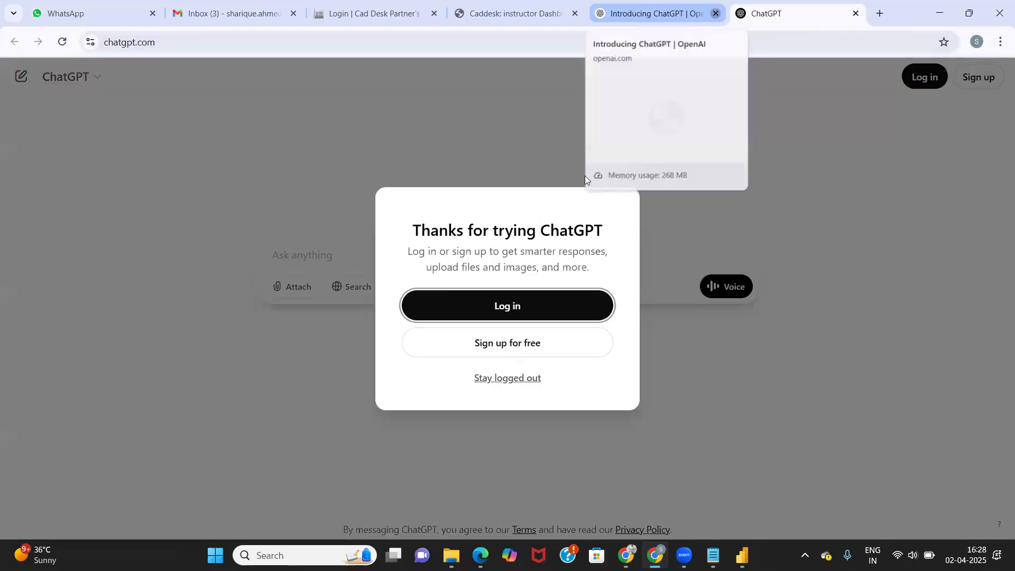
{"action": "left_click", "coordinate": [714, 16]}
{"action": "left_click", "coordinate": [521, 378]}
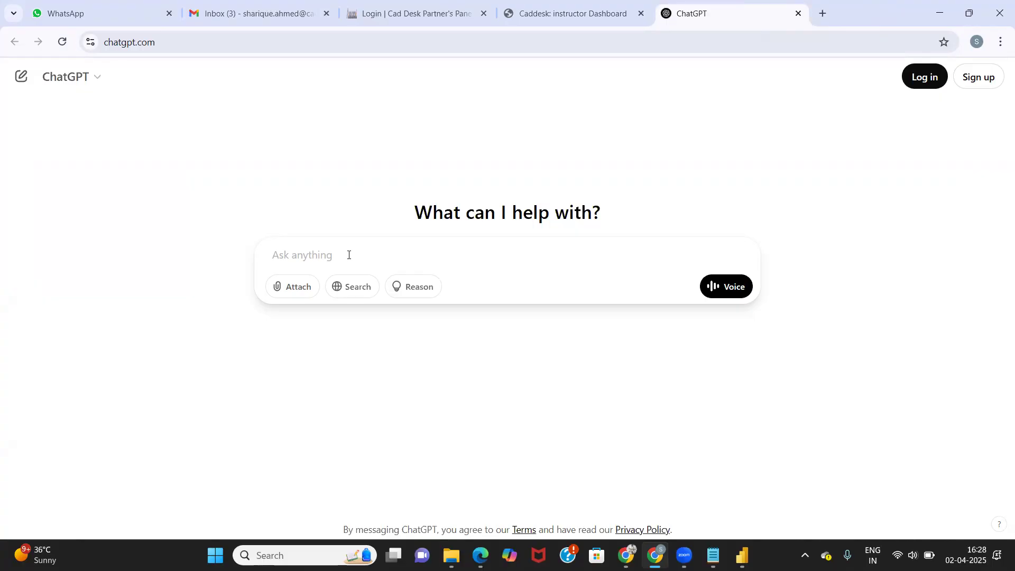
Return to Power BI and expand the products and order details tables to examine their fields.
{"action": "left_click", "coordinate": [742, 555]}
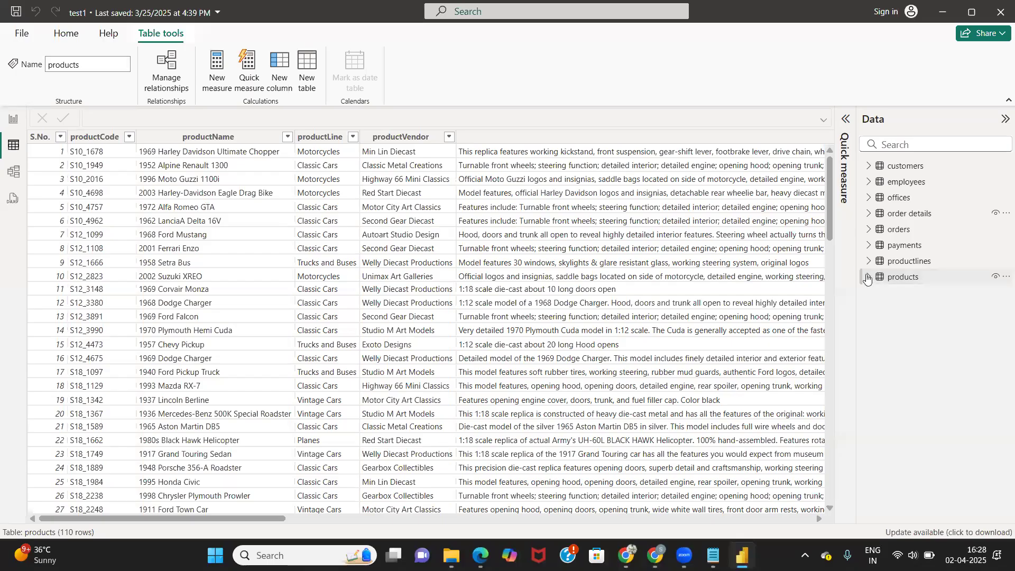
{"action": "left_click", "coordinate": [889, 279]}
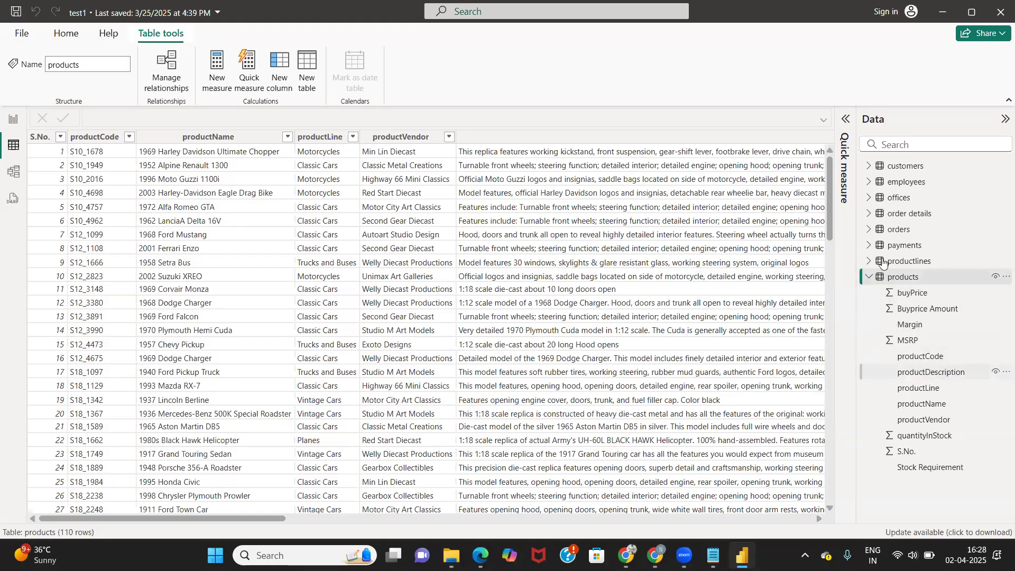
{"action": "left_click", "coordinate": [869, 216]}
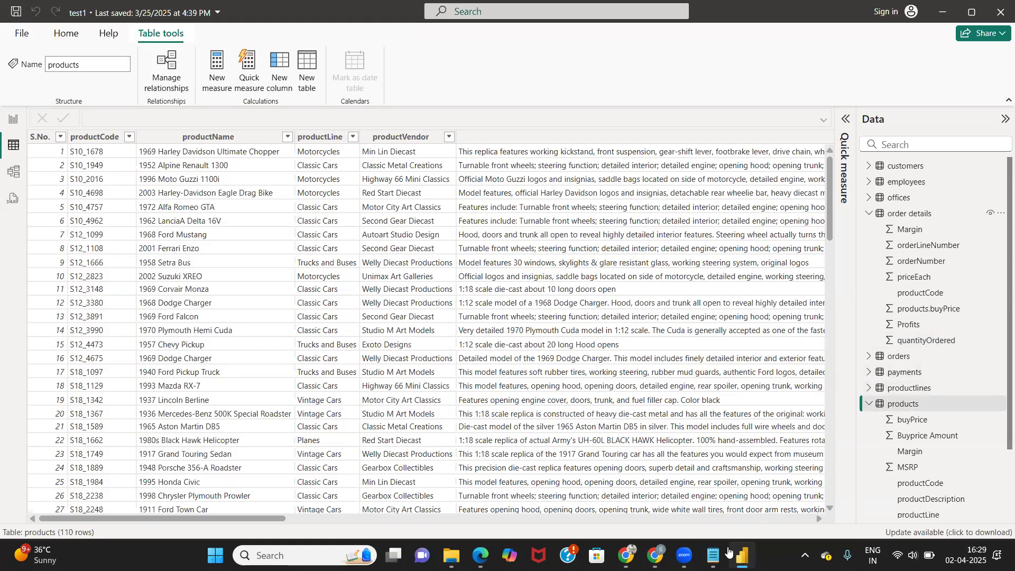
Start a ChatGPT prompt with "I have productName in 'products' table and", checking the table name in Power BI.
{"action": "mouse_move", "coordinate": [713, 554]}
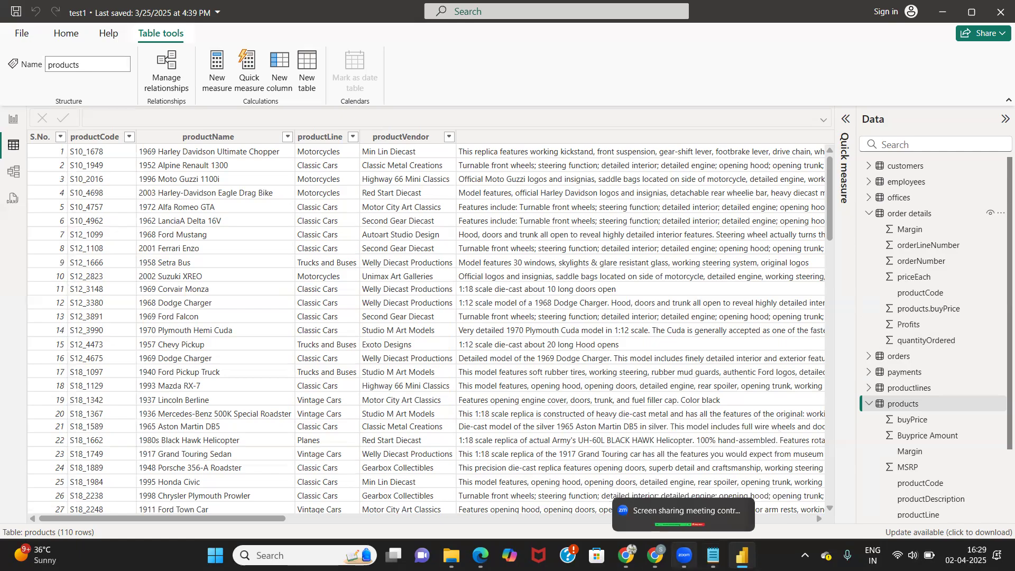
{"action": "left_click", "coordinate": [655, 555]}
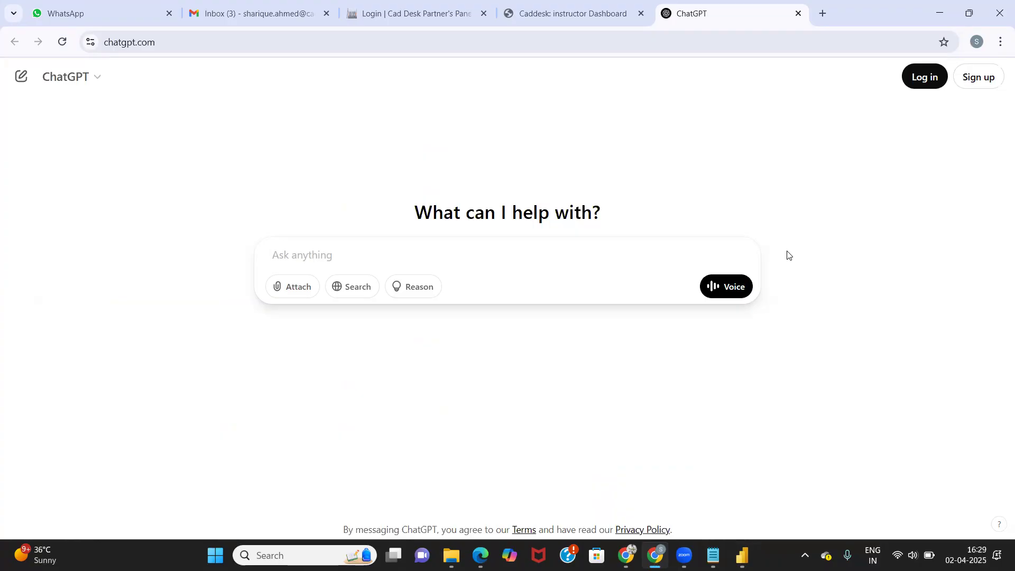
{"action": "type", "text": "I have "}
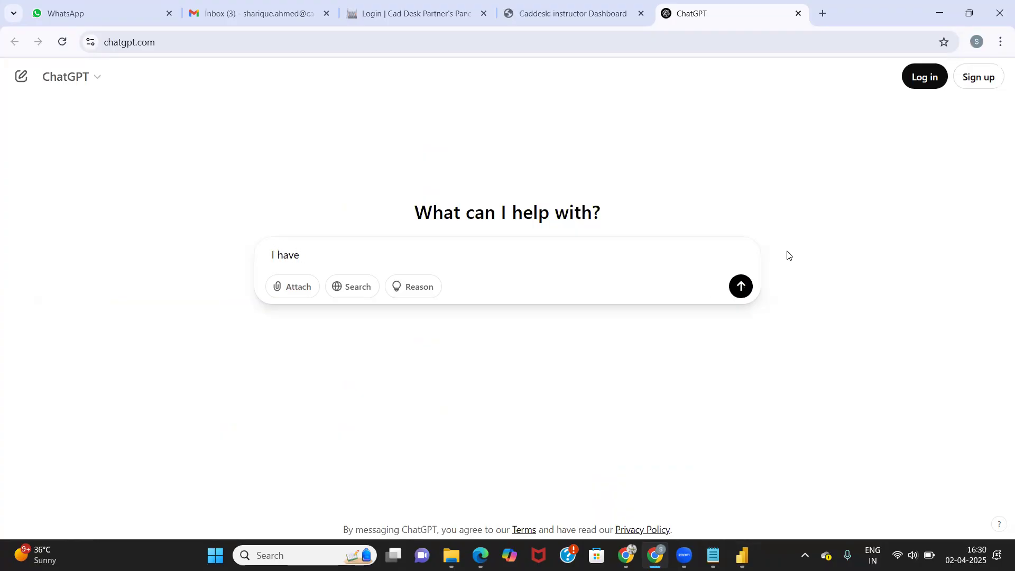
{"action": "type", "text": "productName in 'product"}
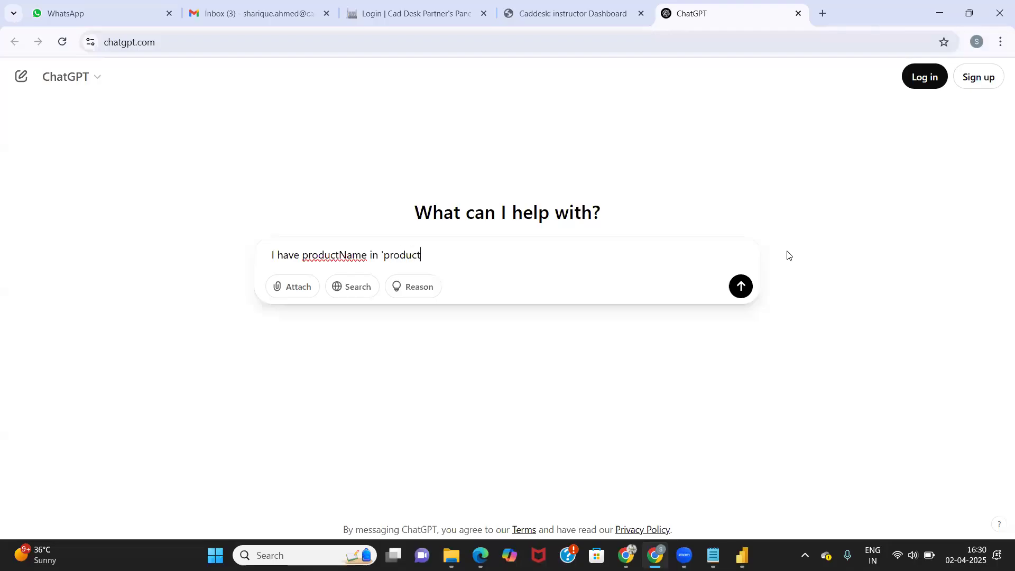
{"action": "key", "text": "alt+Tab"}
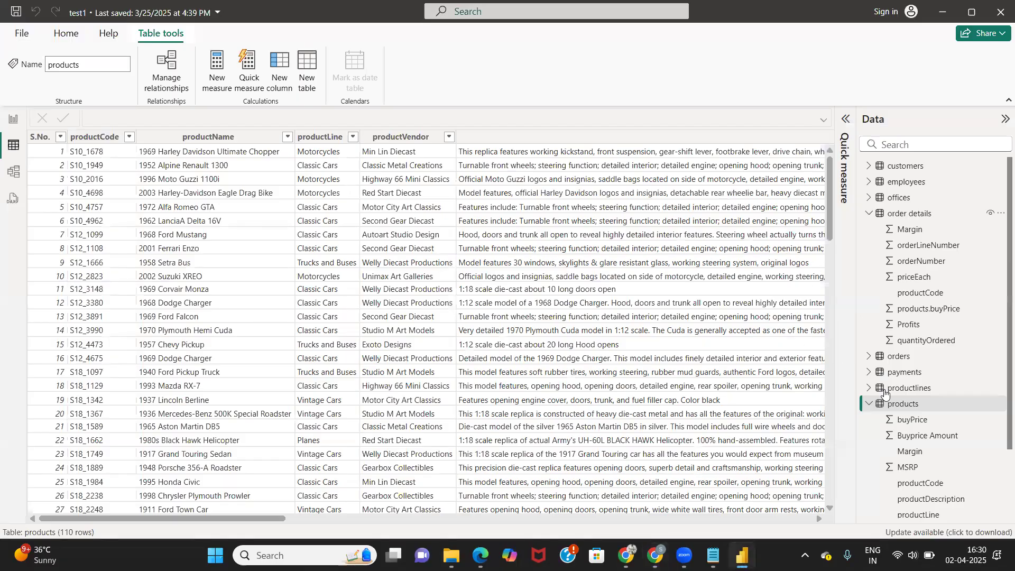
{"action": "key", "text": "alt+Tab"}
{"action": "type", "text": "s' tabl"}
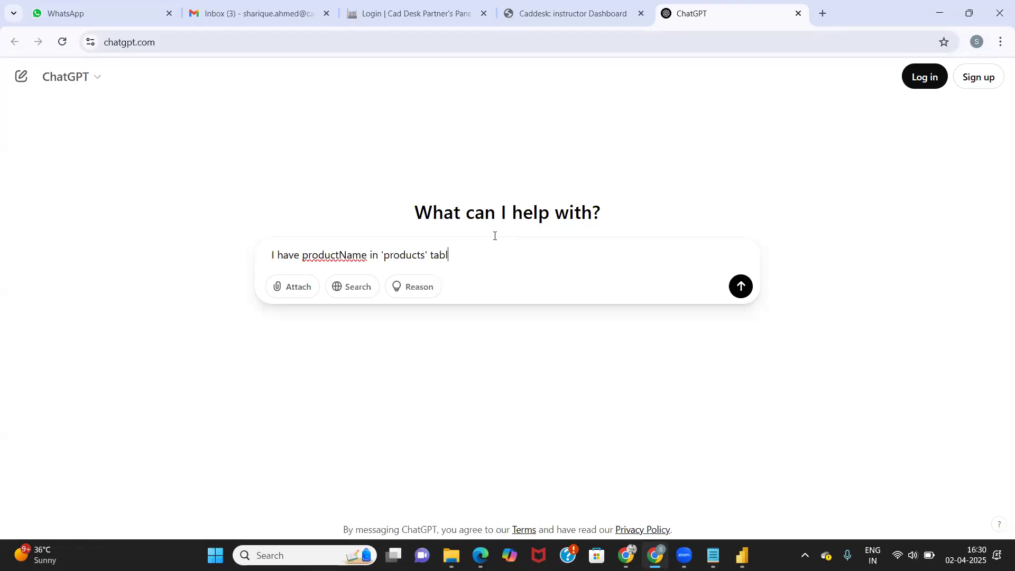
{"action": "type", "text": "e and "}
Continue the prompt with "quantityordered in 'order details' table,", checking the table name in Power BI.
{"action": "type", "text": "quantit"}
{"action": "type", "text": "yord"}
{"action": "type", "text": "ered"}
{"action": "type", "text": " in "}
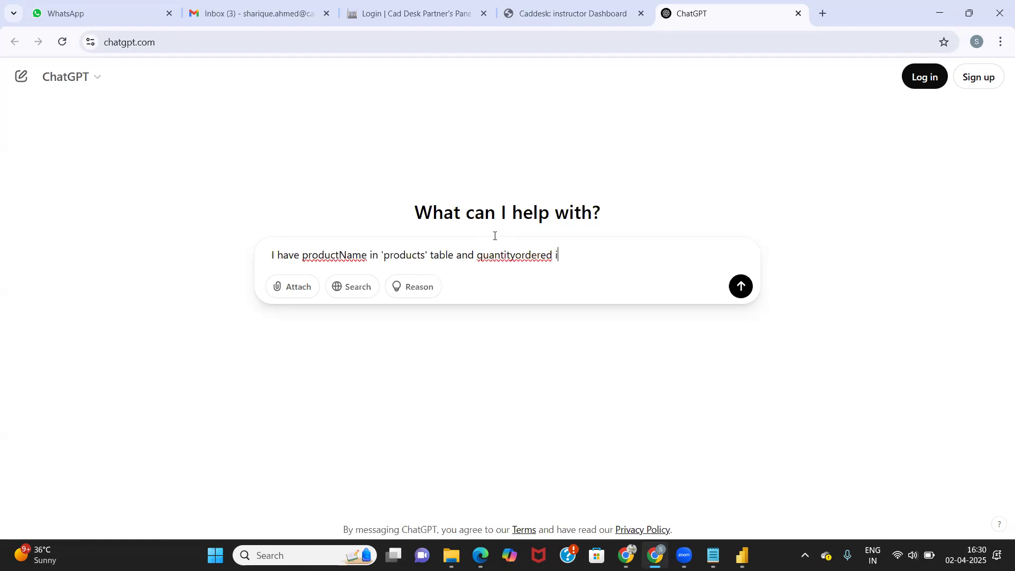
{"action": "type", "text": "'"}
{"action": "key", "text": "alt+Tab"}
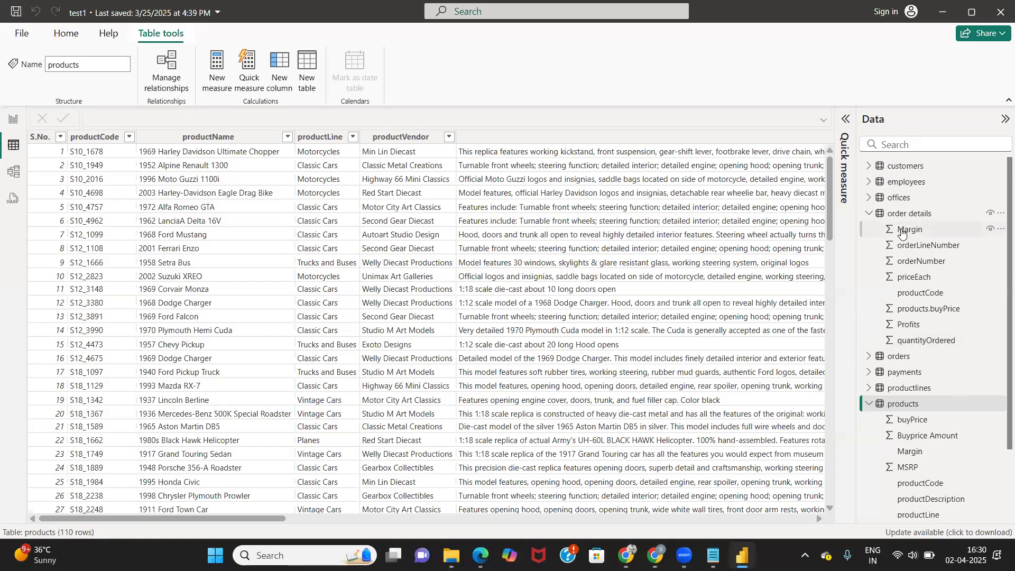
{"action": "key", "text": "alt+Tab"}
{"action": "type", "text": "order de"}
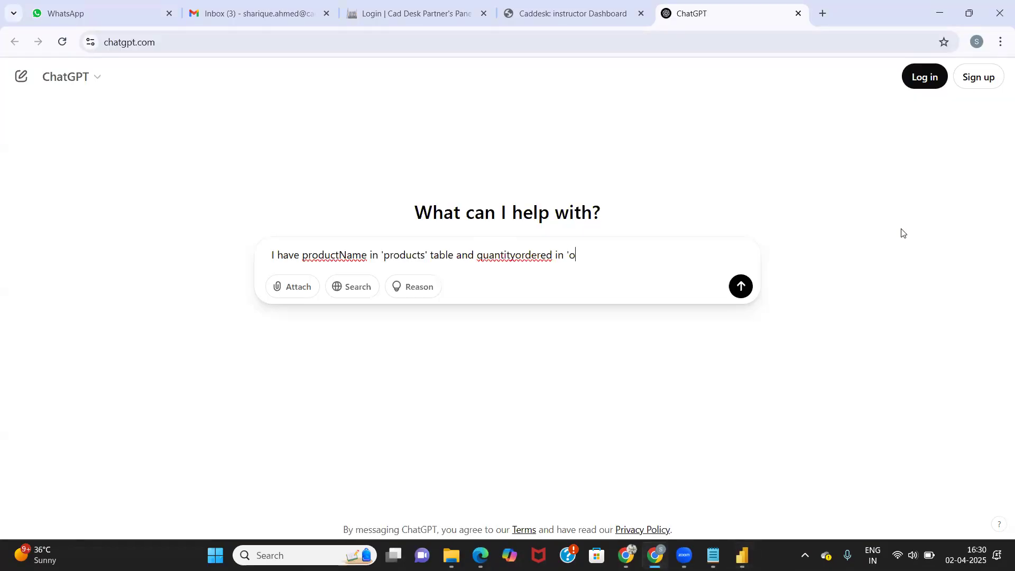
{"action": "type", "text": "tails' table, Iw"}
Extend the prompt with "I want to create a measure in power bi using DAX expression".
{"action": "key", "text": "BackSpace"}
{"action": "type", "text": "a"}
{"action": "key", "text": "BackSpace"}
{"action": "type", "text": "want "}
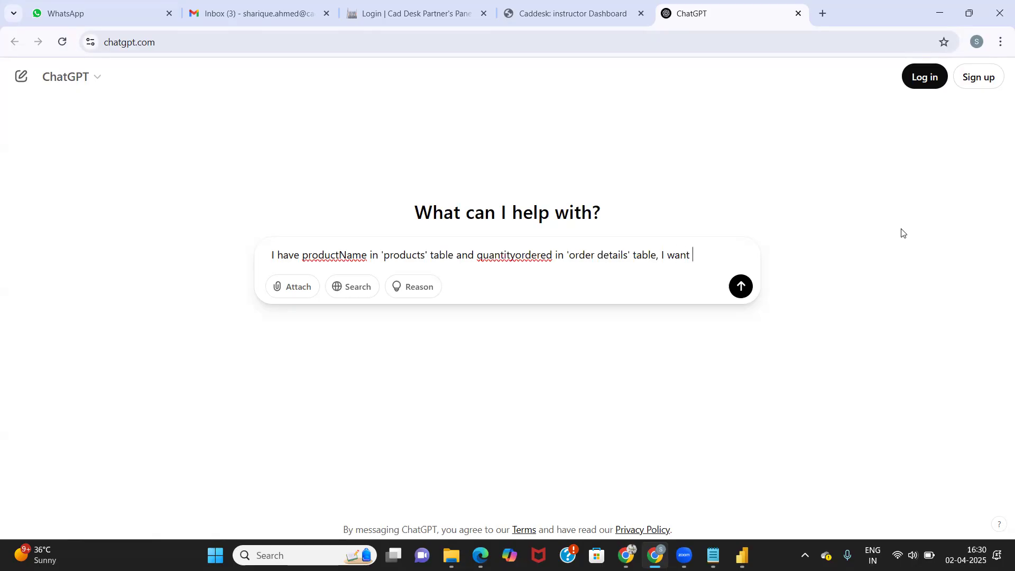
{"action": "type", "text": "to create a meas"}
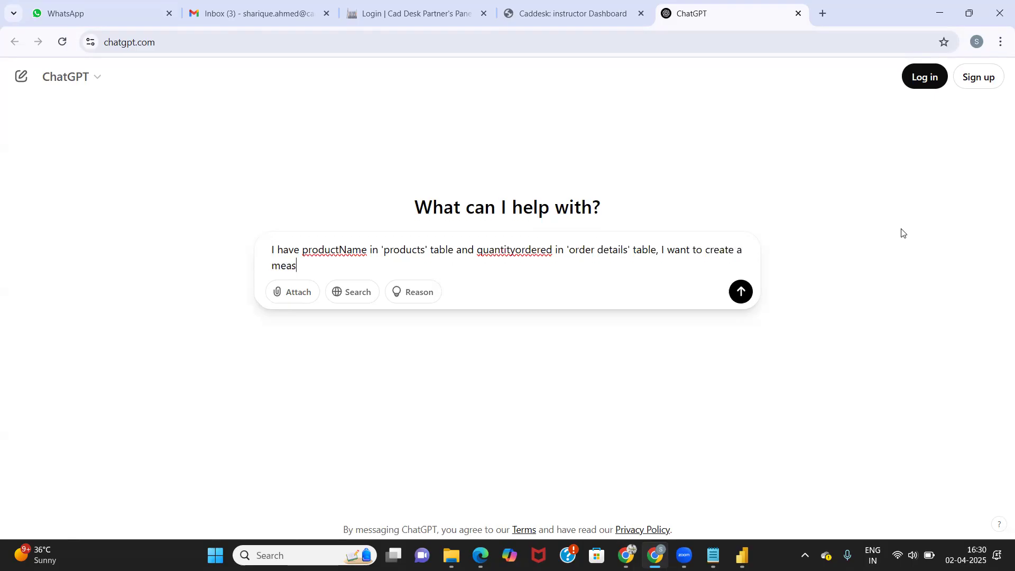
{"action": "type", "text": "ure in power bi using DAX exprses"}
{"action": "key", "text": "BackSpace"}
{"action": "key", "text": "BackSpace"}
{"action": "key", "text": "BackSpace"}
{"action": "type", "text": "ession"}
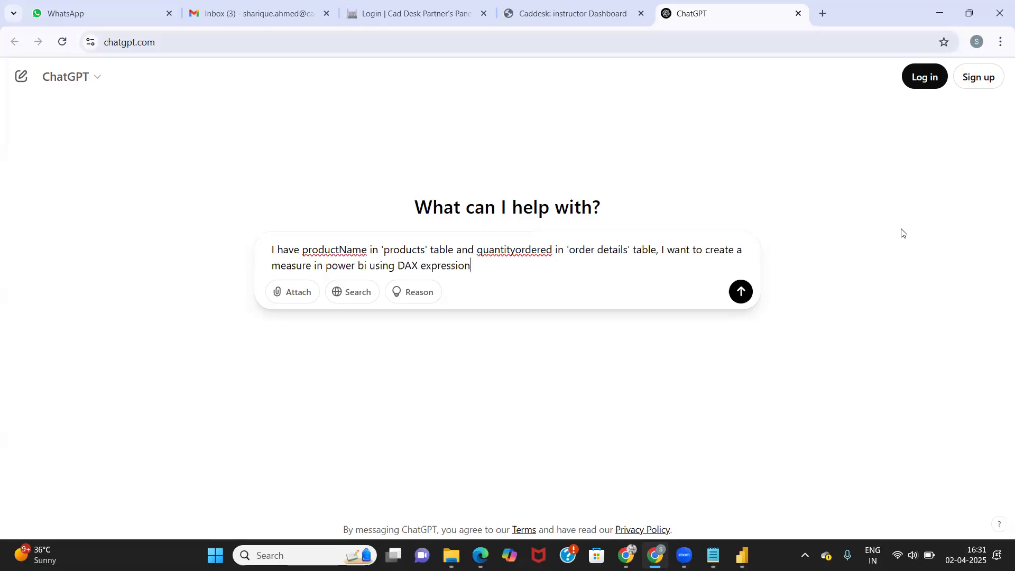
Complete the prompt with "which will allow me to calculate the name of the product which have ordered most.".
{"action": "type", "text": " which will allow me to calculate "}
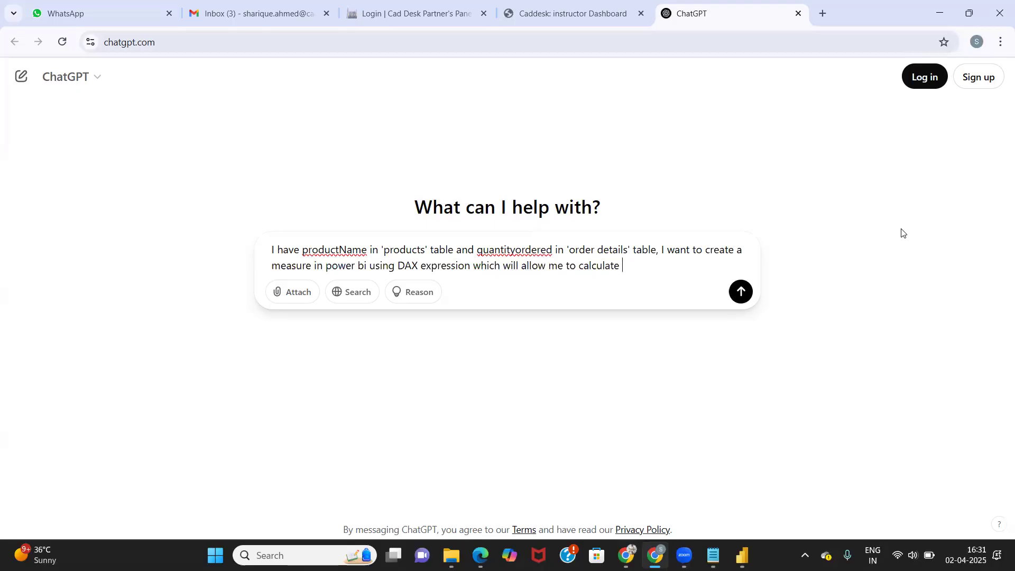
{"action": "type", "text": "the name of the product"}
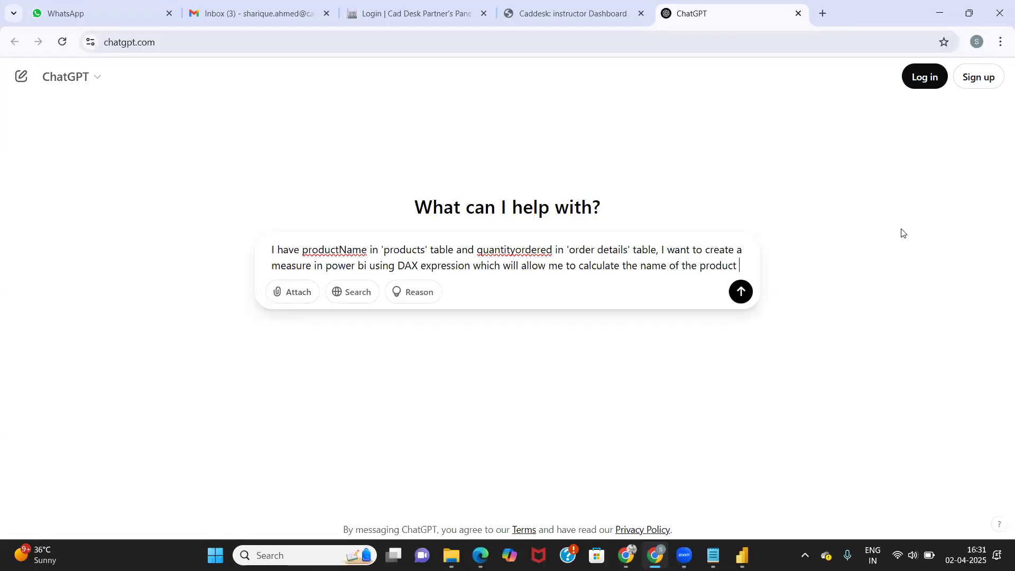
{"action": "type", "text": " which "}
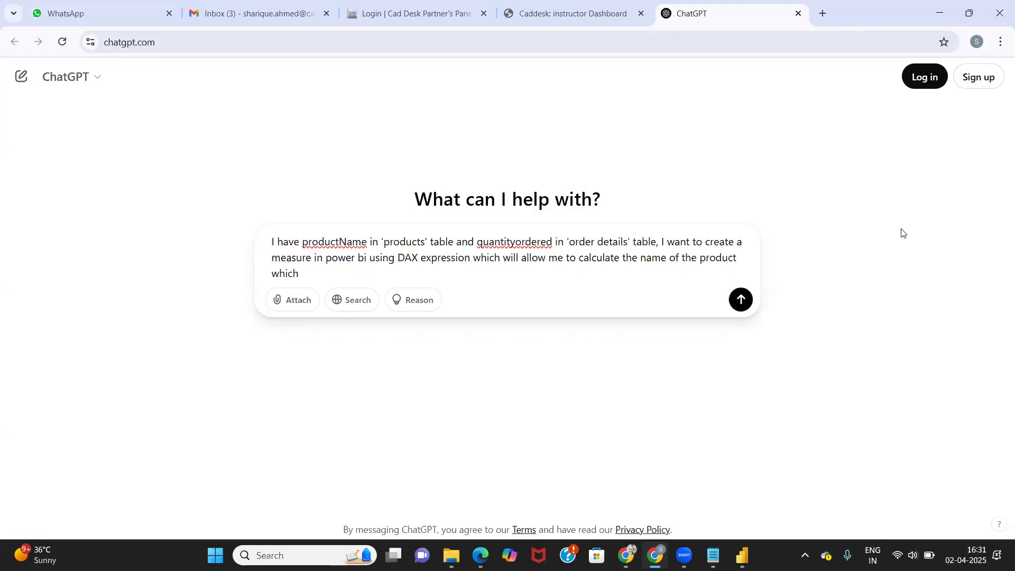
{"action": "type", "text": "have ordered most."}
Replace the word "calculate" in the prompt with "show".
{"action": "left_click", "coordinate": [620, 259]}
{"action": "key", "text": "BackSpace"}
{"action": "key", "text": "BackSpace"}
{"action": "key", "text": "BackSpace"}
{"action": "key", "text": "BackSpace"}
{"action": "key", "text": "BackSpace"}
{"action": "key", "text": "BackSpace"}
{"action": "key", "text": "BackSpace"}
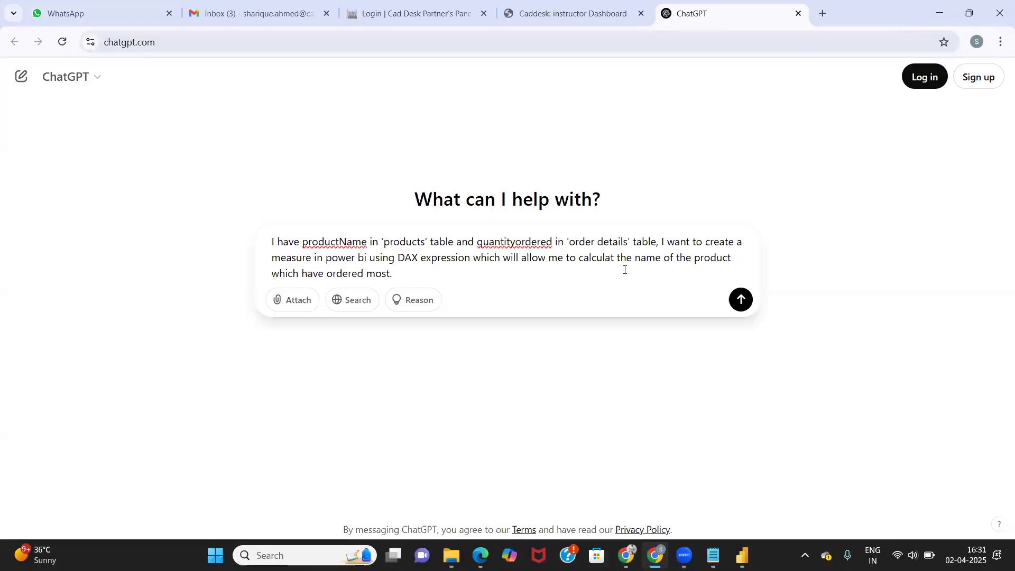
{"action": "key", "text": "BackSpace"}
{"action": "key", "text": "BackSpace"}
{"action": "type", "text": "show"}
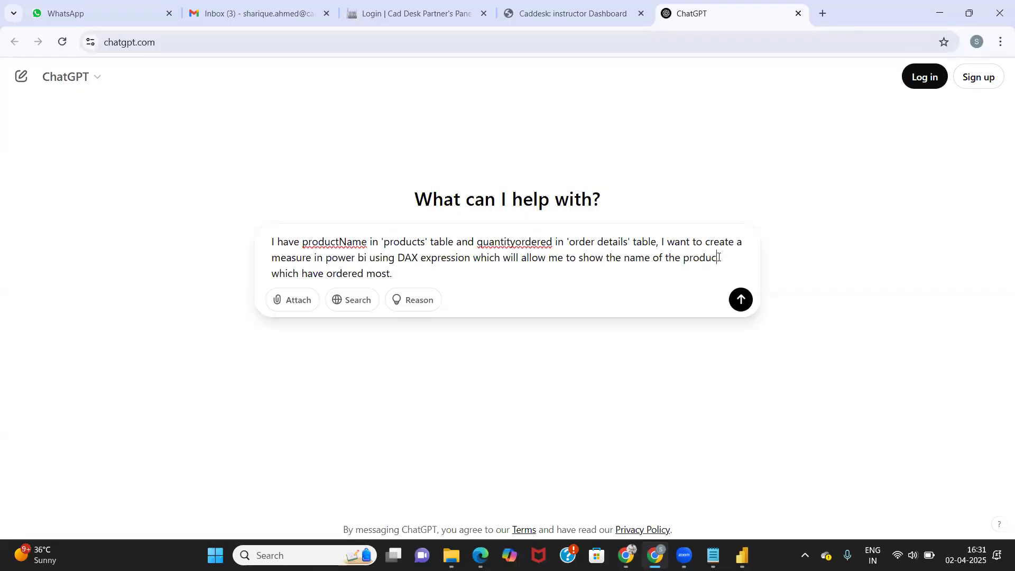
Replace "name of the product" in the prompt with "productName".
{"action": "key", "text": "BackSpace"}
{"action": "key", "text": "BackSpace"}
{"action": "key", "text": "BackSpace"}
{"action": "key", "text": "BackSpace"}
{"action": "key", "text": "BackSpace"}
{"action": "key", "text": "BackSpace"}
{"action": "key", "text": "BackSpace"}
{"action": "key", "text": "BackSpace"}
{"action": "key", "text": "BackSpace"}
{"action": "key", "text": "BackSpace"}
{"action": "key", "text": "BackSpace"}
{"action": "key", "text": "BackSpace"}
{"action": "key", "text": "BackSpace"}
{"action": "key", "text": "BackSpace"}
{"action": "key", "text": "BackSpace"}
{"action": "key", "text": "BackSpace"}
{"action": "key", "text": "BackSpace"}
{"action": "key", "text": "BackSpace"}
{"action": "key", "text": "BackSpace"}
{"action": "type", "text": "productName"}
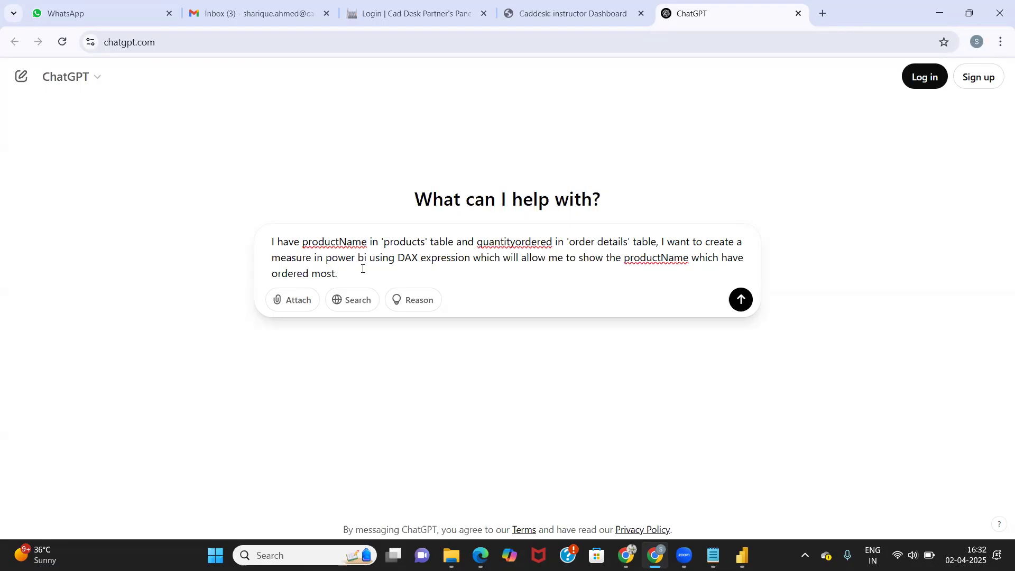
Submit the prompt to ChatGPT and read the answer's first instruction about ensuring relationships between tables.
{"action": "key", "text": "Return"}
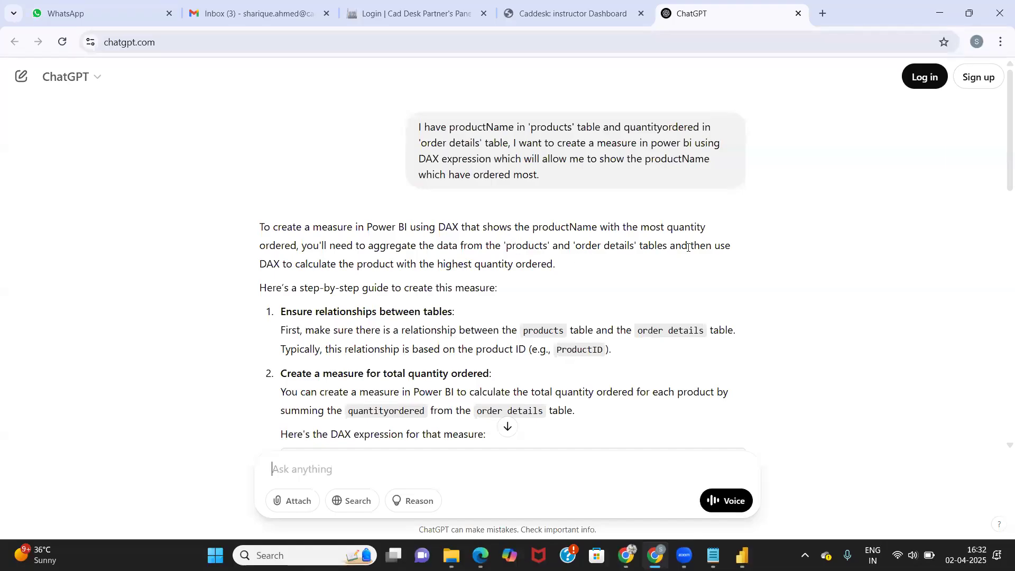
{"action": "scroll", "coordinate": [364, 280], "scroll_direction": "down", "scroll_amount": 1}
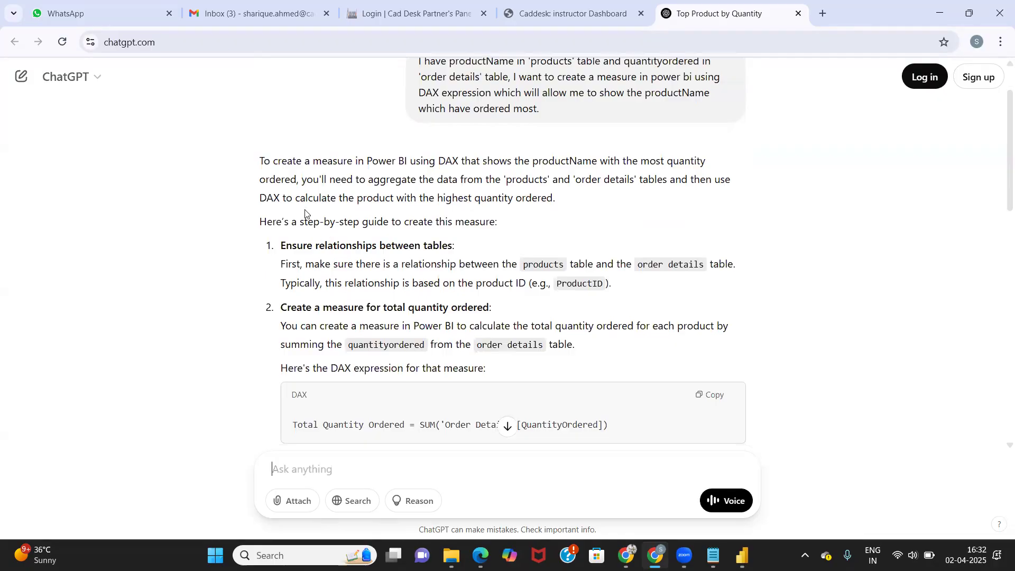
{"action": "scroll", "coordinate": [300, 203], "scroll_direction": "down", "scroll_amount": 1}
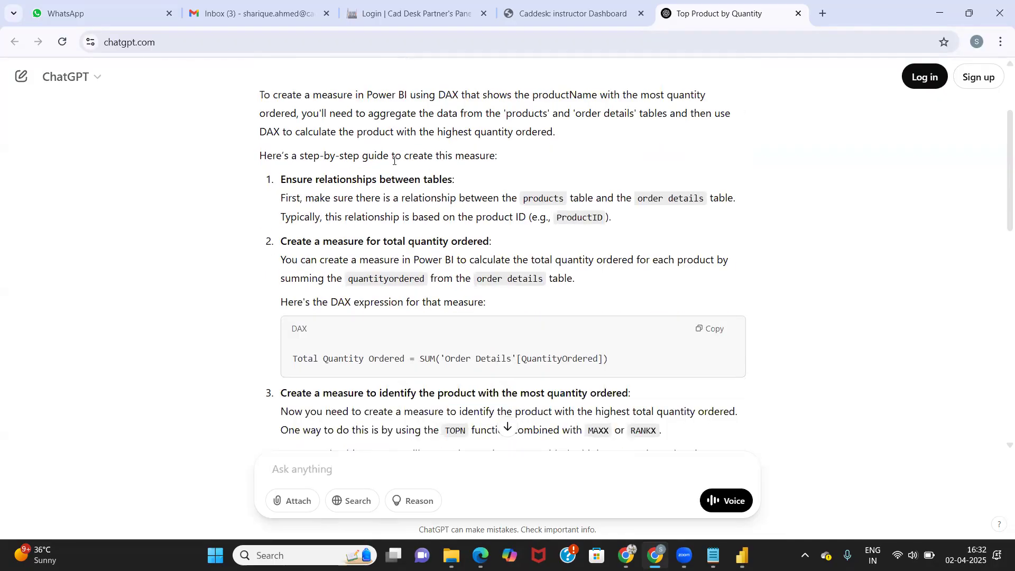
{"action": "left_click_drag", "start_coordinate": [283, 180], "coordinate": [461, 182]}
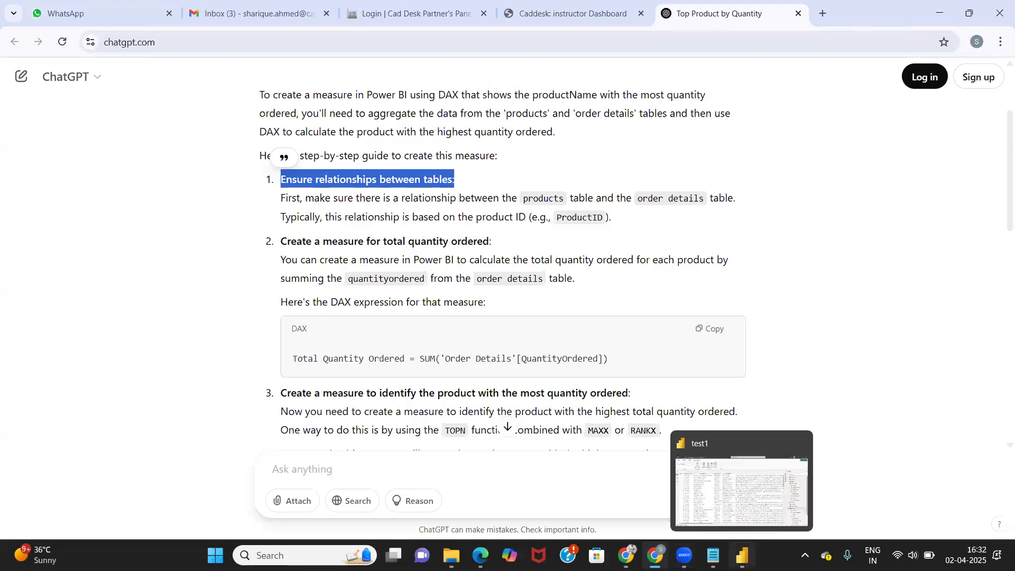
Switch to the test1 report in Power BI and inspect the relationship between products and order details in the model view.
{"action": "left_click", "coordinate": [741, 555]}
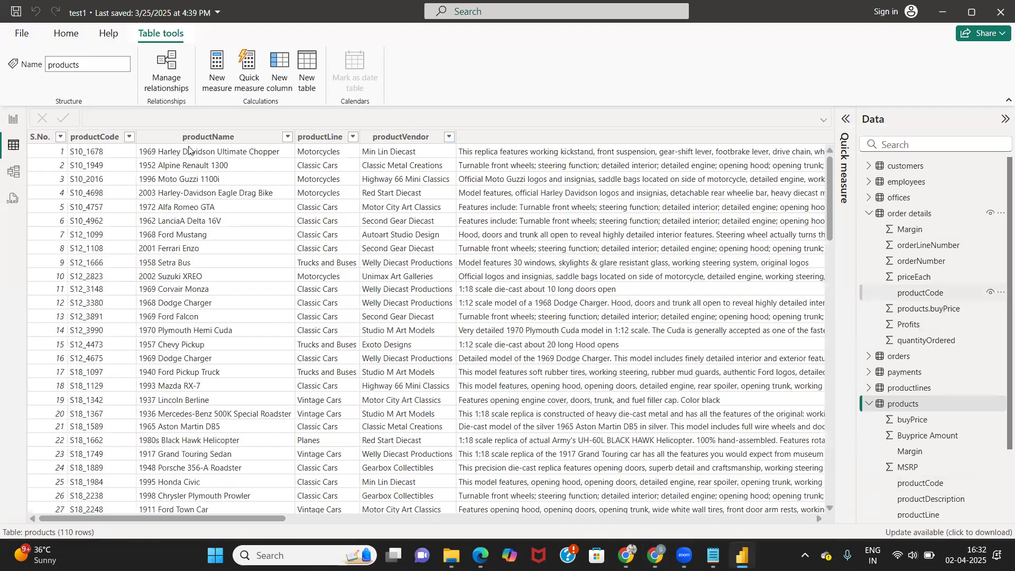
{"action": "left_click", "coordinate": [15, 173]}
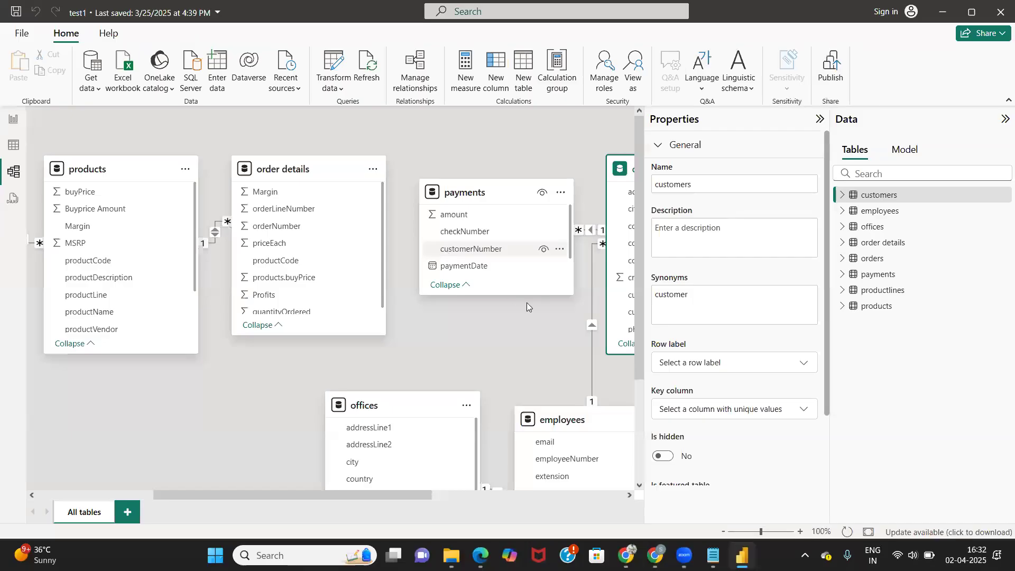
{"action": "left_click", "coordinate": [819, 120]}
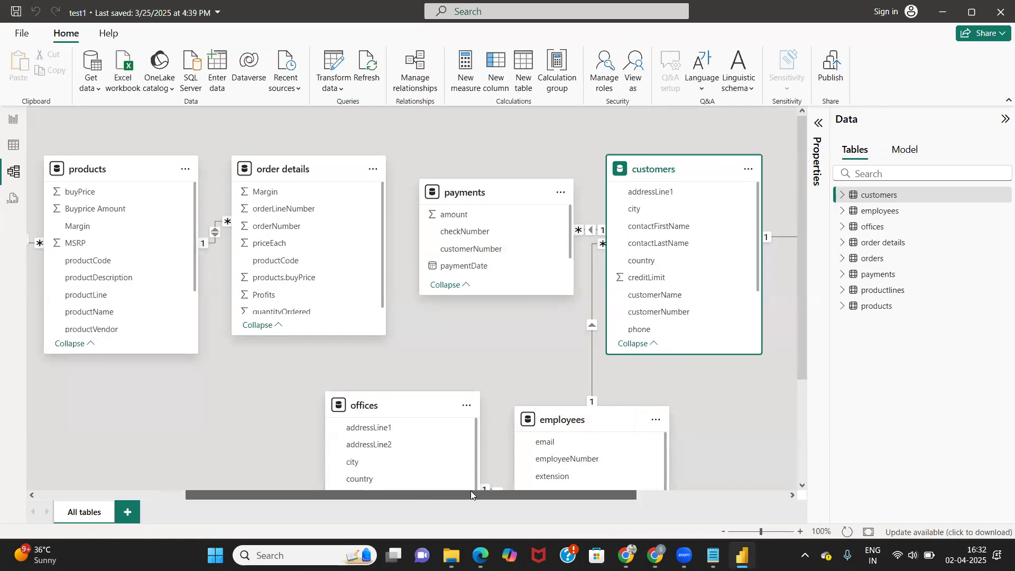
{"action": "left_click_drag", "start_coordinate": [471, 492], "coordinate": [406, 498]}
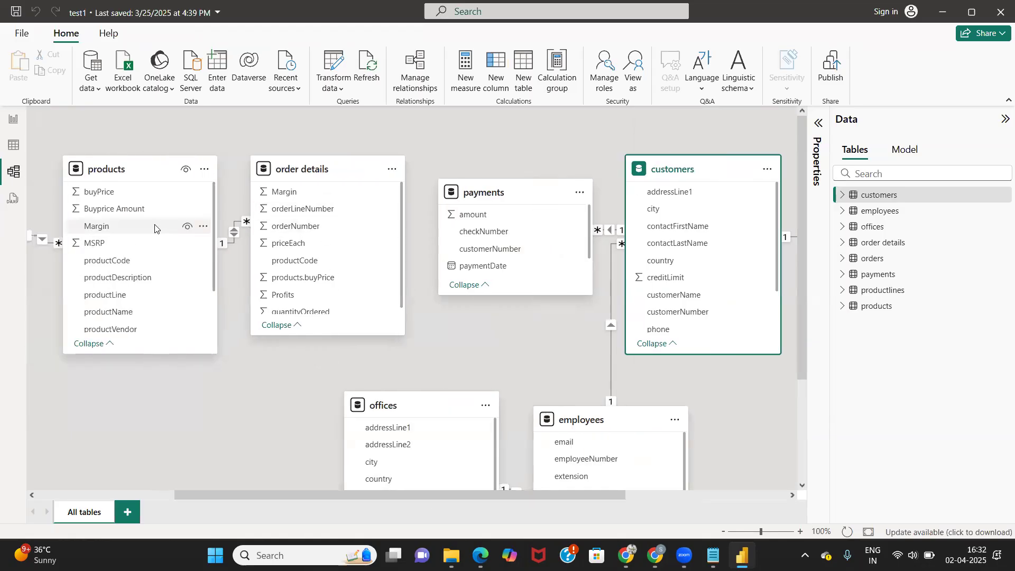
{"action": "left_click", "coordinate": [233, 235]}
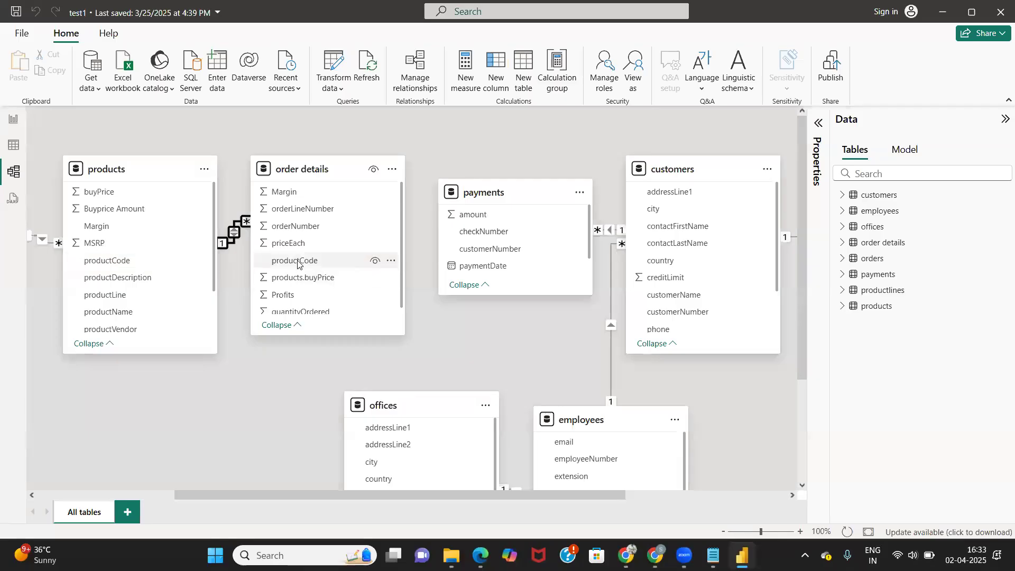
Set the cross-filter direction of the order details to products relationship to Single, save it and return to the table view.
{"action": "right_click", "coordinate": [235, 233]}
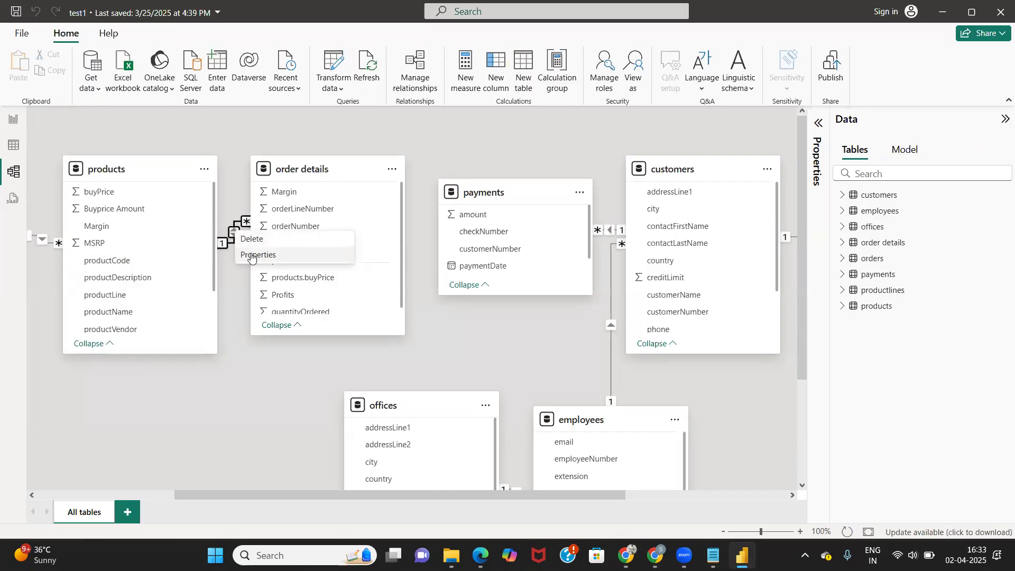
{"action": "left_click", "coordinate": [216, 259]}
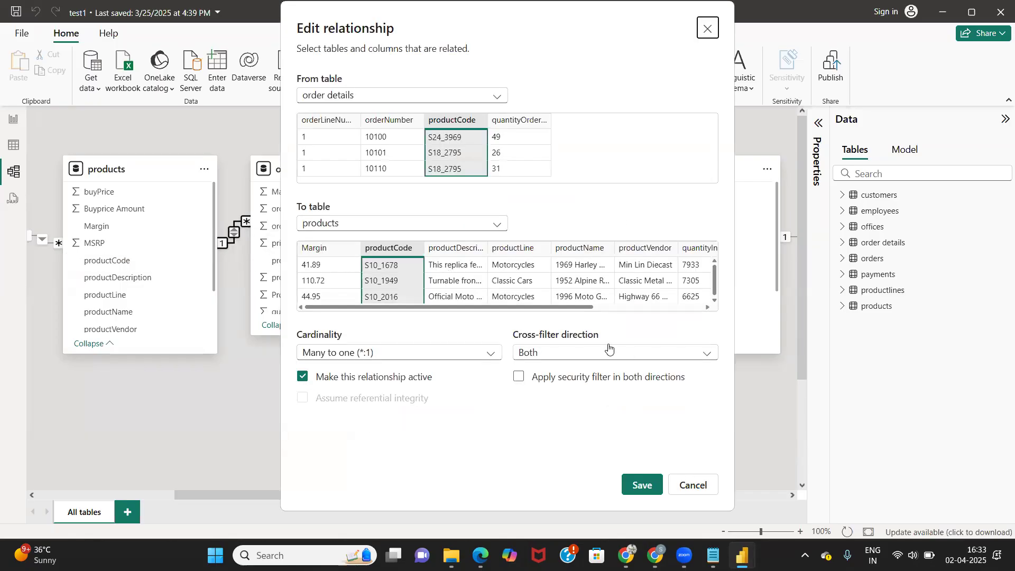
{"action": "left_click", "coordinate": [609, 351]}
{"action": "left_click", "coordinate": [576, 370]}
{"action": "left_click", "coordinate": [642, 485]}
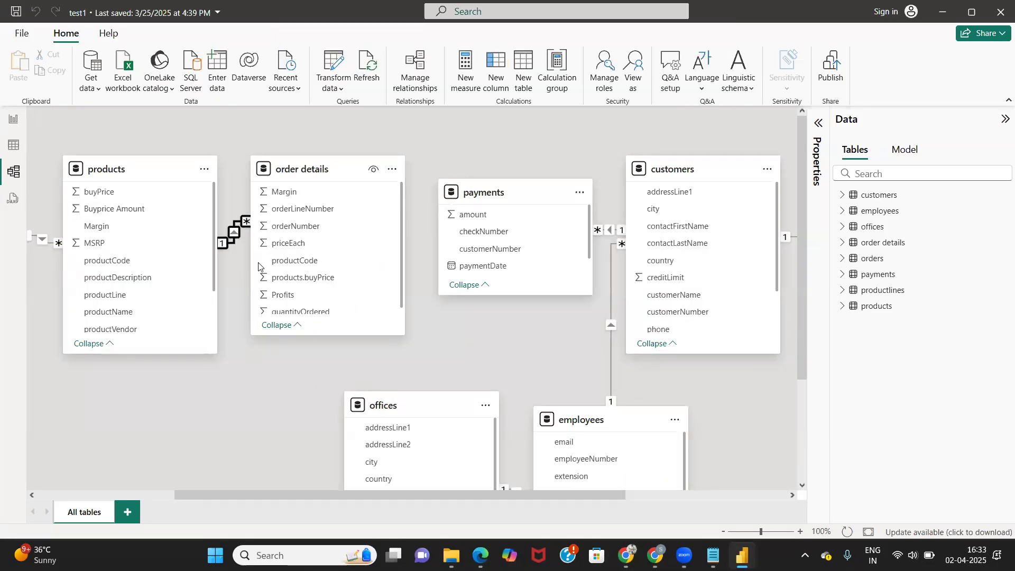
{"action": "left_click", "coordinate": [14, 148]}
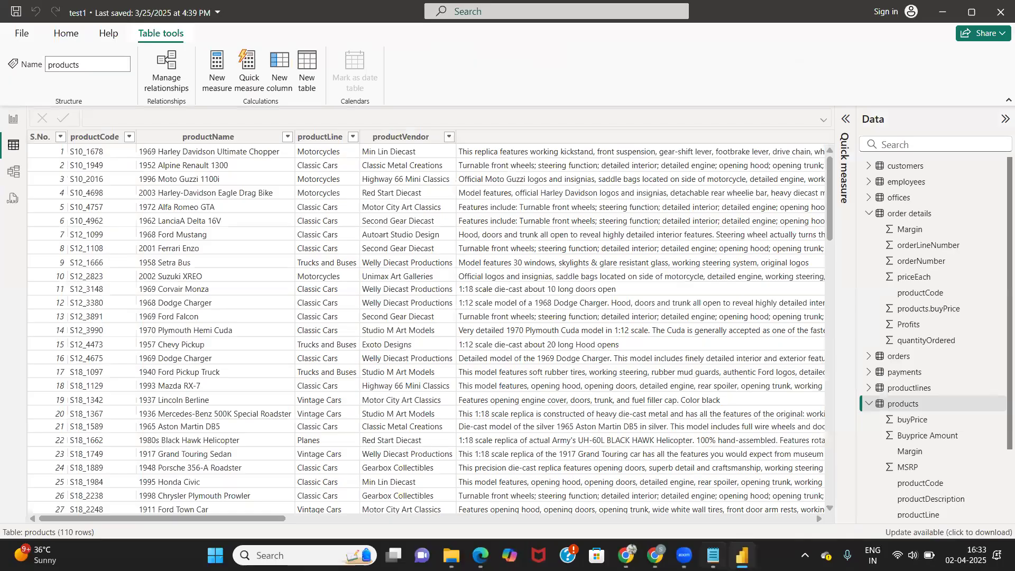
Switch back to ChatGPT and examine the DAX expression for the Total Quantity Ordered measure in the answer.
{"action": "left_click", "coordinate": [655, 554]}
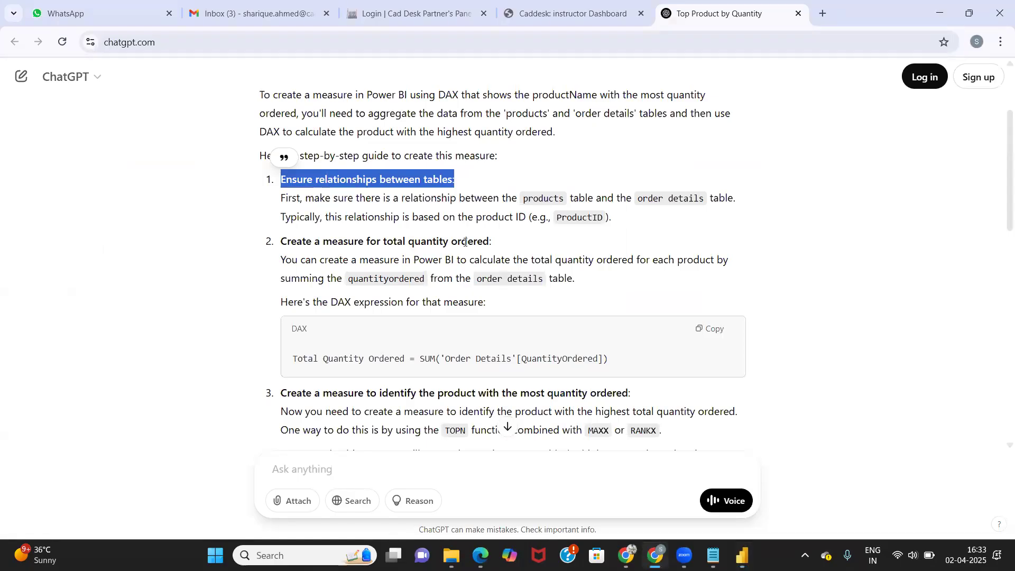
{"action": "scroll", "coordinate": [465, 241], "scroll_direction": "down", "scroll_amount": 1}
{"action": "left_click_drag", "start_coordinate": [293, 293], "coordinate": [625, 293]}
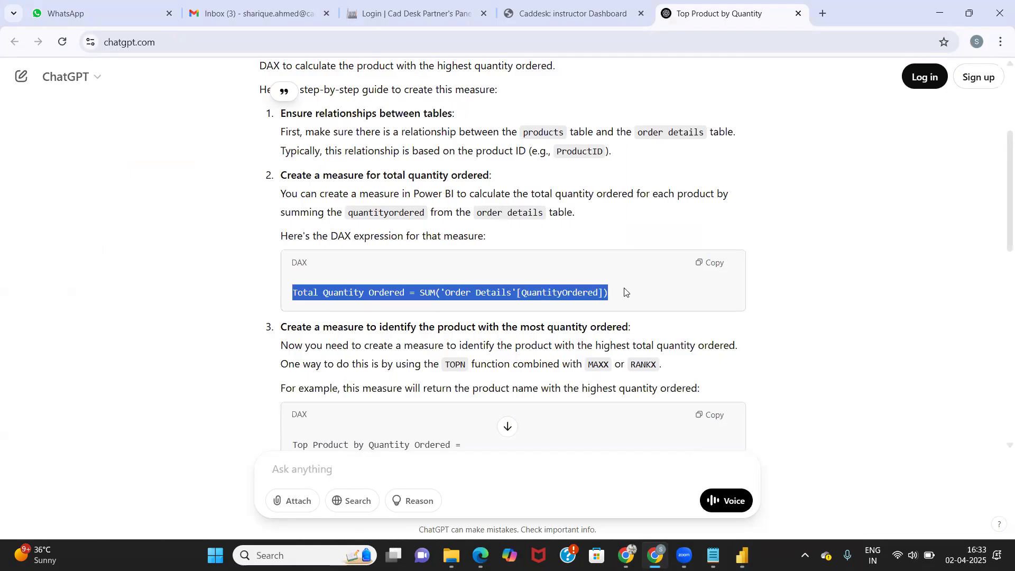
{"action": "left_click", "coordinate": [528, 322]}
{"action": "scroll", "coordinate": [521, 308], "scroll_direction": "down", "scroll_amount": 1}
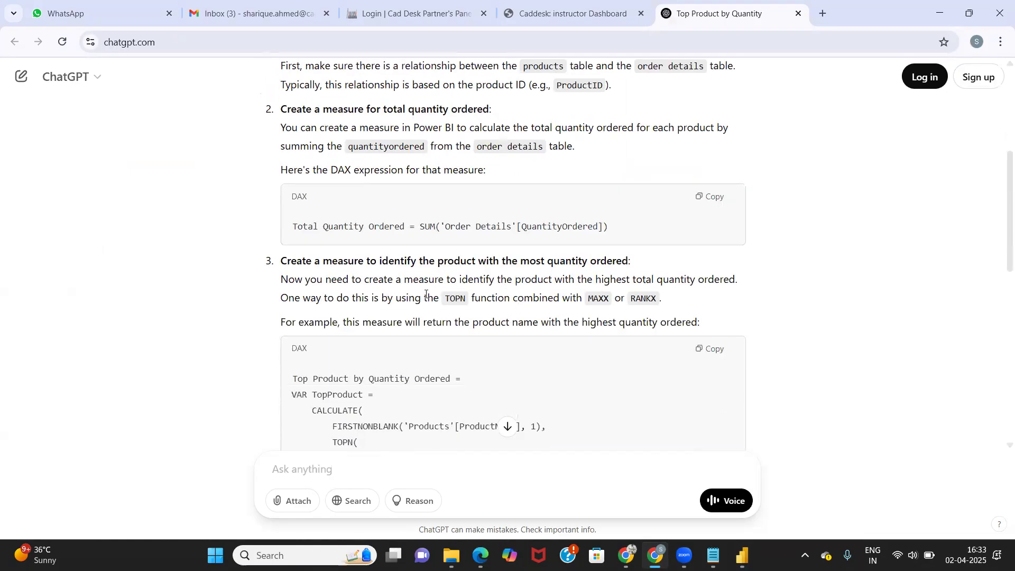
{"action": "scroll", "coordinate": [292, 266], "scroll_direction": "up", "scroll_amount": 1}
{"action": "scroll", "coordinate": [312, 222], "scroll_direction": "down", "scroll_amount": 2}
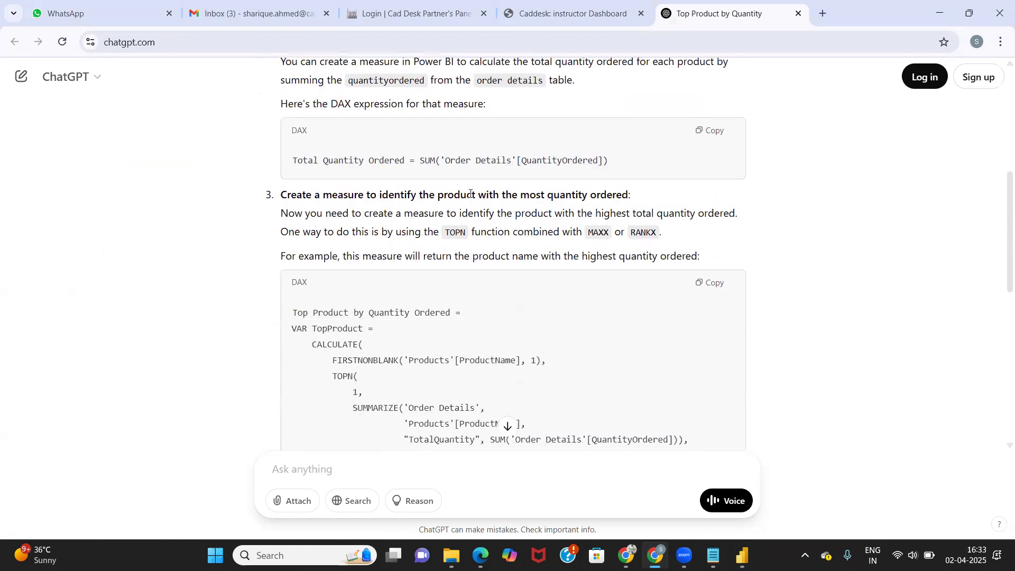
Examine the DAX expression for the Top Product by Quantity Ordered measure in the answer's third instruction.
{"action": "scroll", "coordinate": [422, 322], "scroll_direction": "down", "scroll_amount": 1}
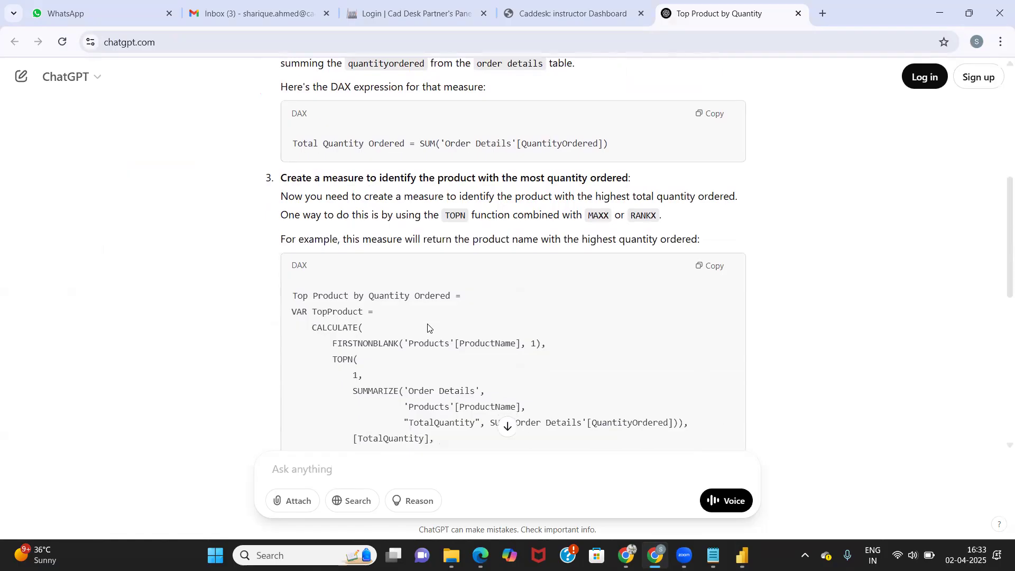
{"action": "scroll", "coordinate": [400, 296], "scroll_direction": "down", "scroll_amount": 1}
{"action": "scroll", "coordinate": [400, 296], "scroll_direction": "down", "scroll_amount": 1}
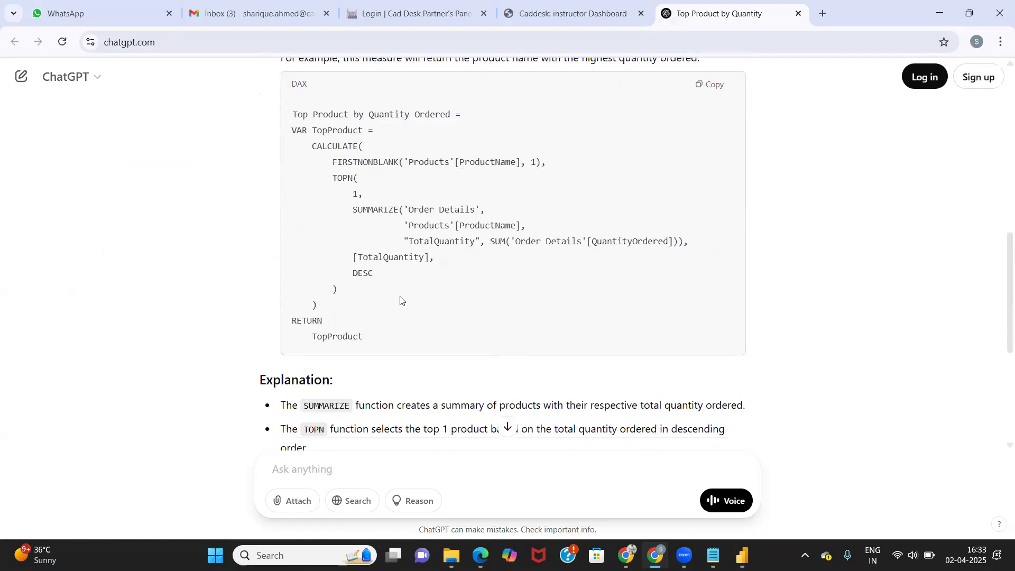
{"action": "scroll", "coordinate": [398, 302], "scroll_direction": "up", "scroll_amount": 1}
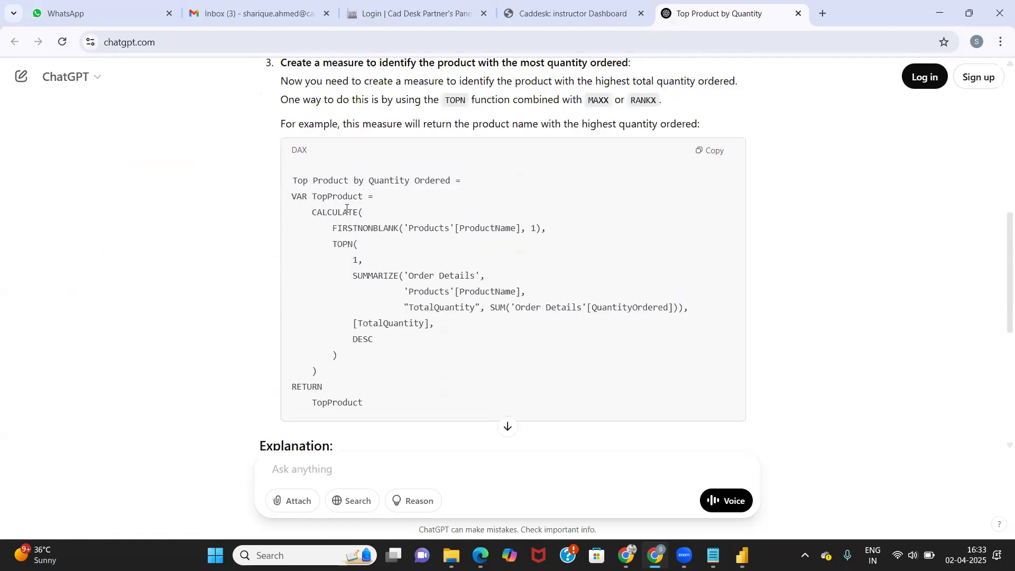
{"action": "left_click_drag", "start_coordinate": [293, 180], "coordinate": [373, 410]}
{"action": "left_click", "coordinate": [386, 370]}
{"action": "scroll", "coordinate": [429, 333], "scroll_direction": "up", "scroll_amount": 5}
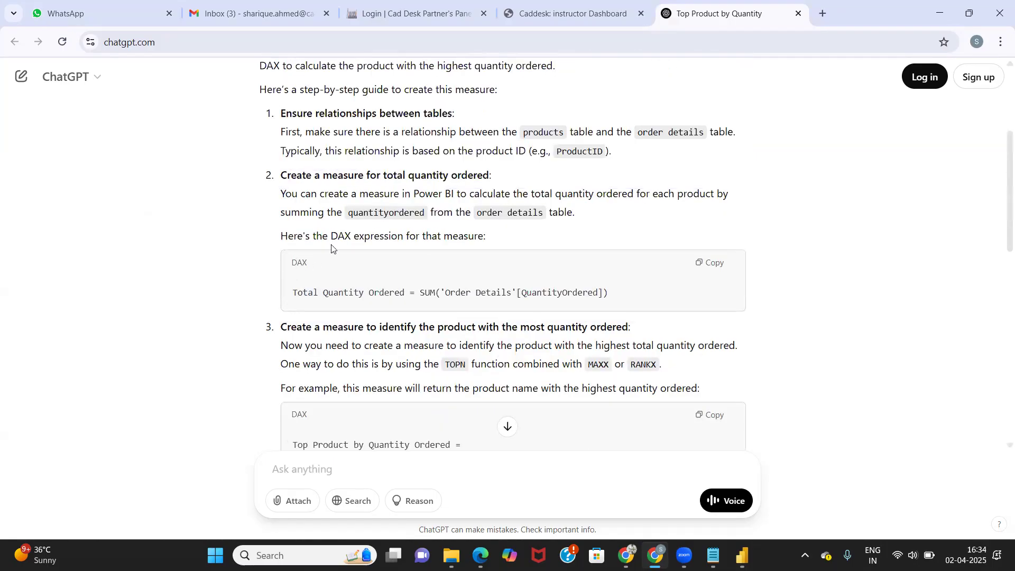
Read the explanation of the DAX functions and the instruction on adding the measure to the report.
{"action": "scroll", "coordinate": [333, 259], "scroll_direction": "down", "scroll_amount": 9}
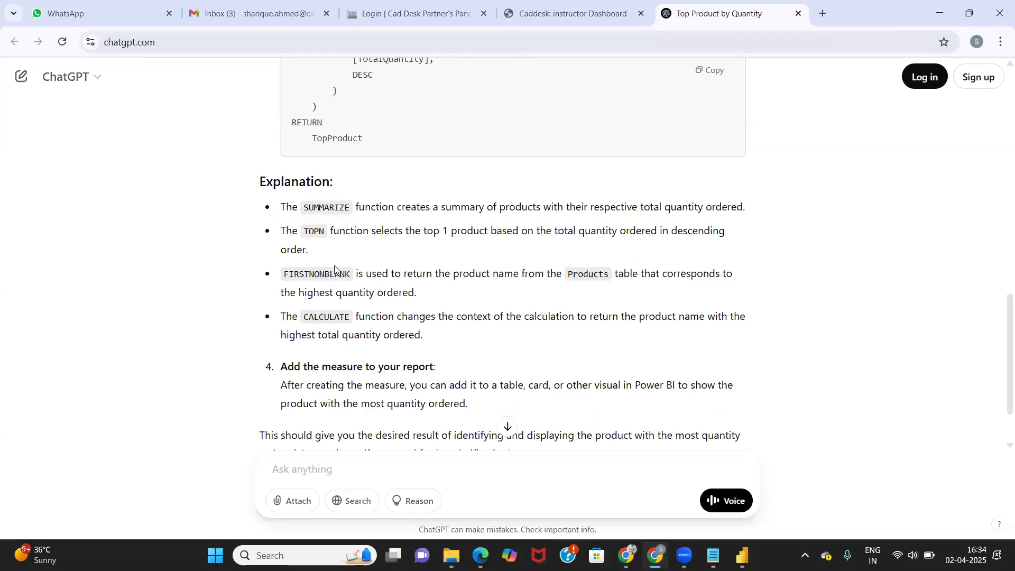
{"action": "scroll", "coordinate": [334, 270], "scroll_direction": "down", "scroll_amount": 2}
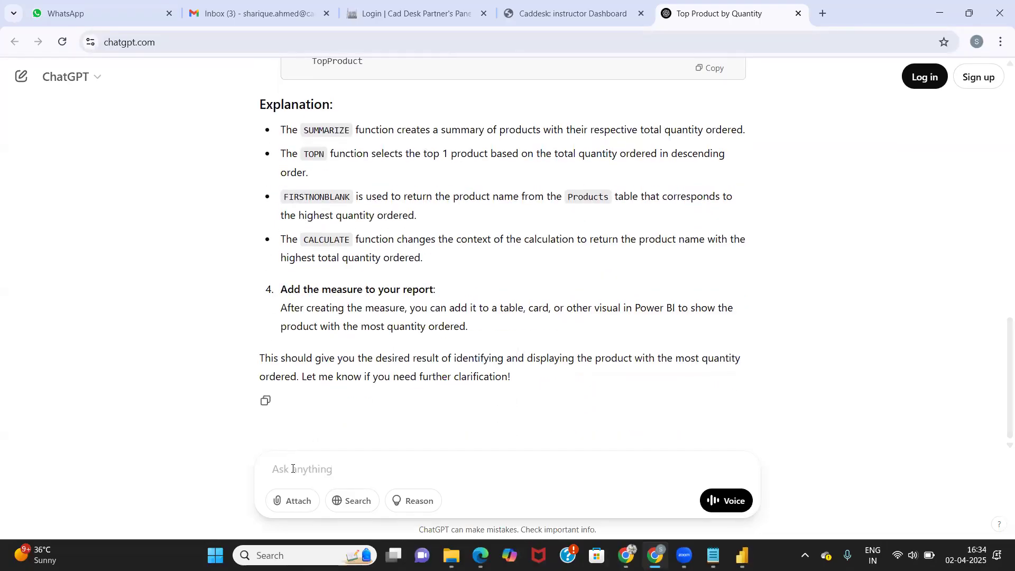
{"action": "scroll", "coordinate": [402, 217], "scroll_direction": "up", "scroll_amount": 11}
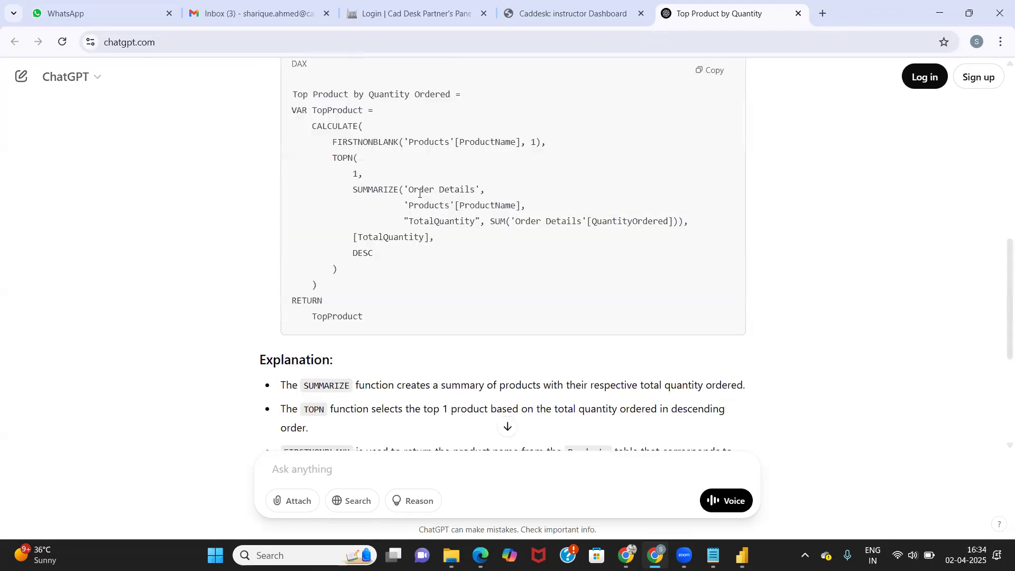
{"action": "scroll", "coordinate": [408, 241], "scroll_direction": "down", "scroll_amount": 6}
{"action": "scroll", "coordinate": [408, 241], "scroll_direction": "down", "scroll_amount": 5}
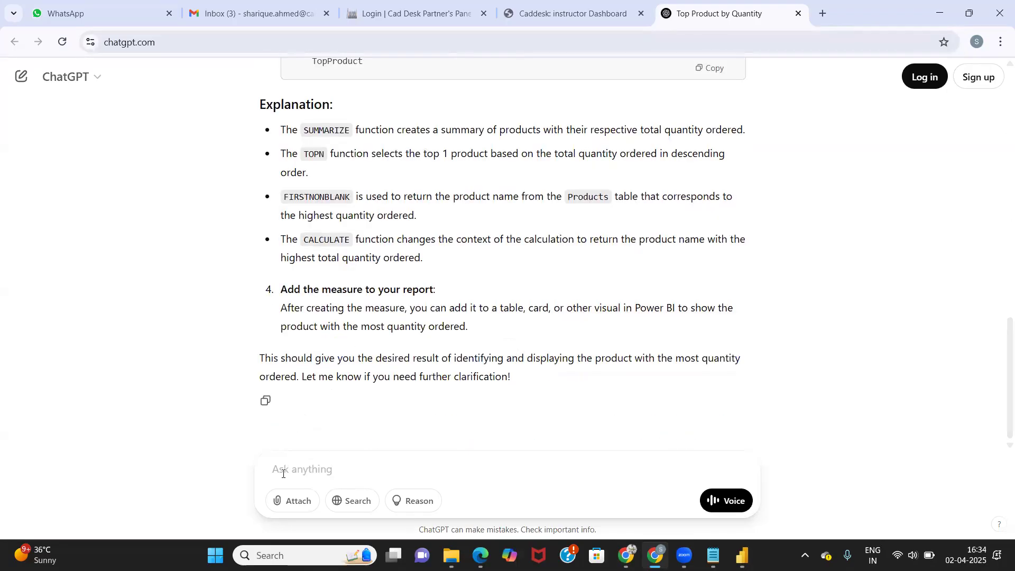
{"action": "scroll", "coordinate": [385, 214], "scroll_direction": "up", "scroll_amount": 5}
{"action": "scroll", "coordinate": [507, 421], "scroll_direction": "down", "scroll_amount": 6}
Send ChatGPT the follow-up prompt "please provide easy method for calculate this measure".
{"action": "type", "text": "please"}
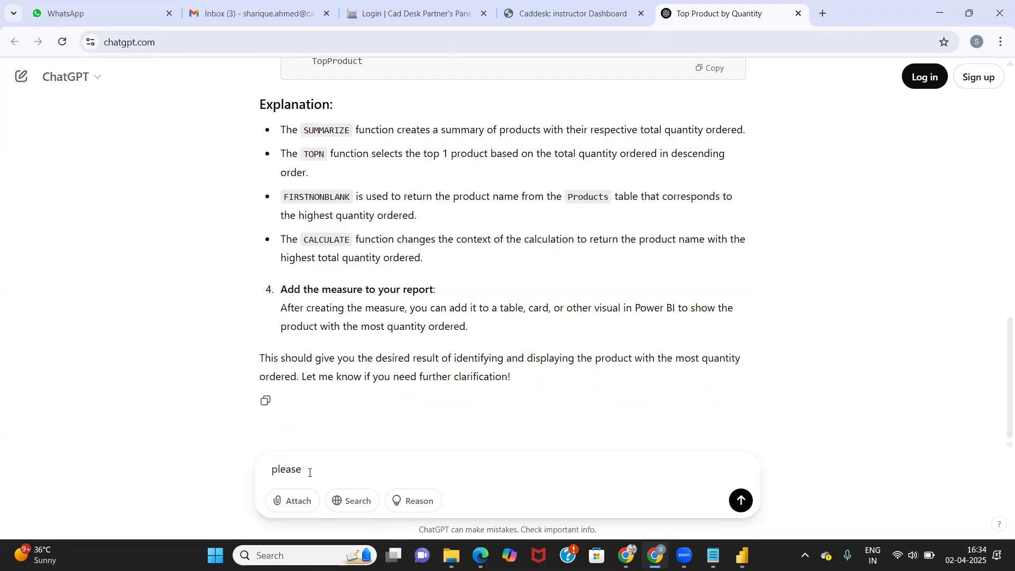
{"action": "type", "text": " provide"}
{"action": "type", "text": " any e"}
{"action": "type", "text": "eas"}
{"action": "type", "text": "y method "}
{"action": "type", "text": "for calculate "}
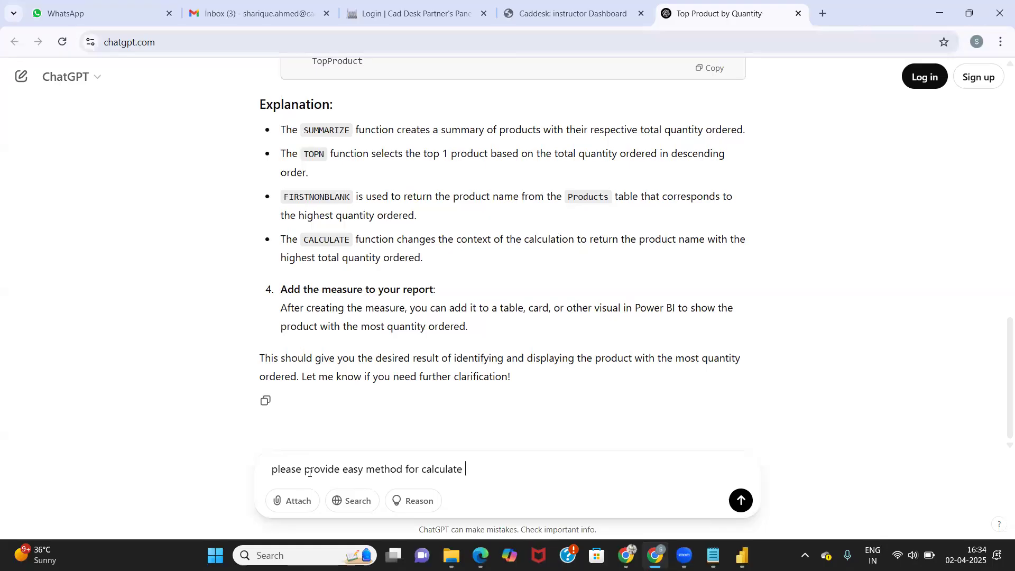
{"action": "type", "text": "this measure"}
{"action": "key", "text": "Return"}
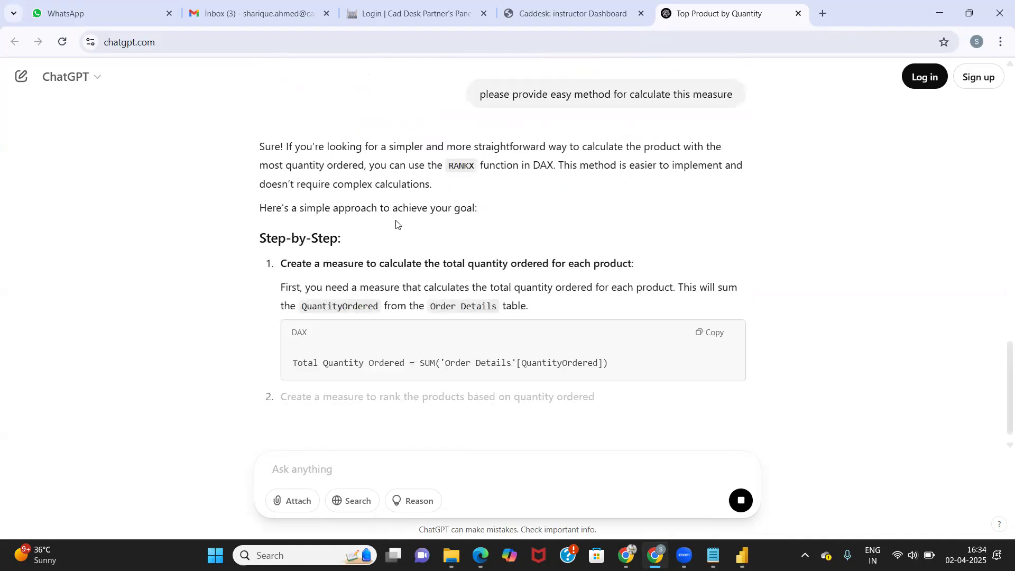
Read through the simpler RANKX approach, including its Product Rank and Top Product measures, explanation and usage notes.
{"action": "scroll", "coordinate": [396, 221], "scroll_direction": "down", "scroll_amount": 1}
{"action": "scroll", "coordinate": [396, 221], "scroll_direction": "down", "scroll_amount": 4}
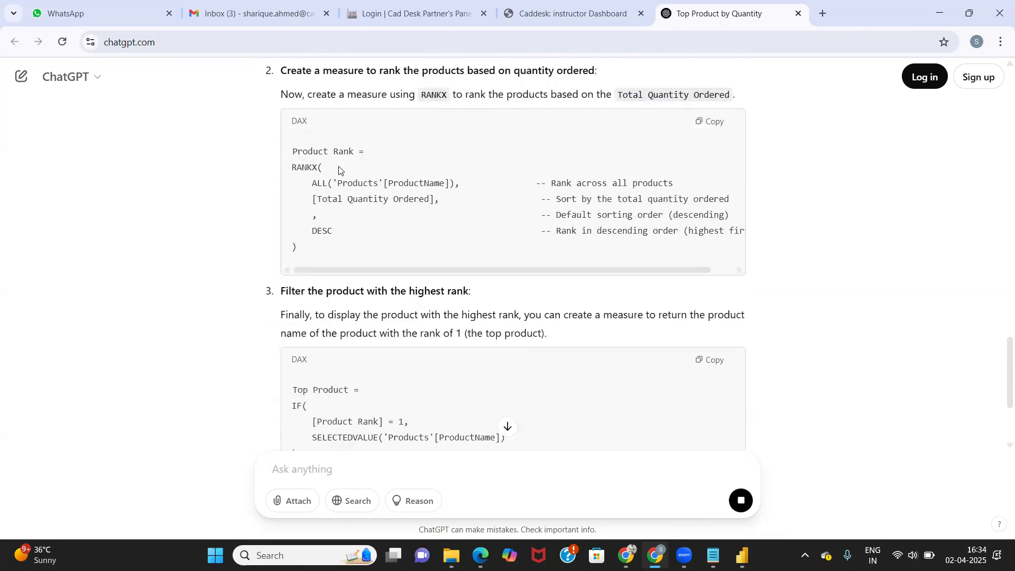
{"action": "scroll", "coordinate": [349, 187], "scroll_direction": "up", "scroll_amount": 2}
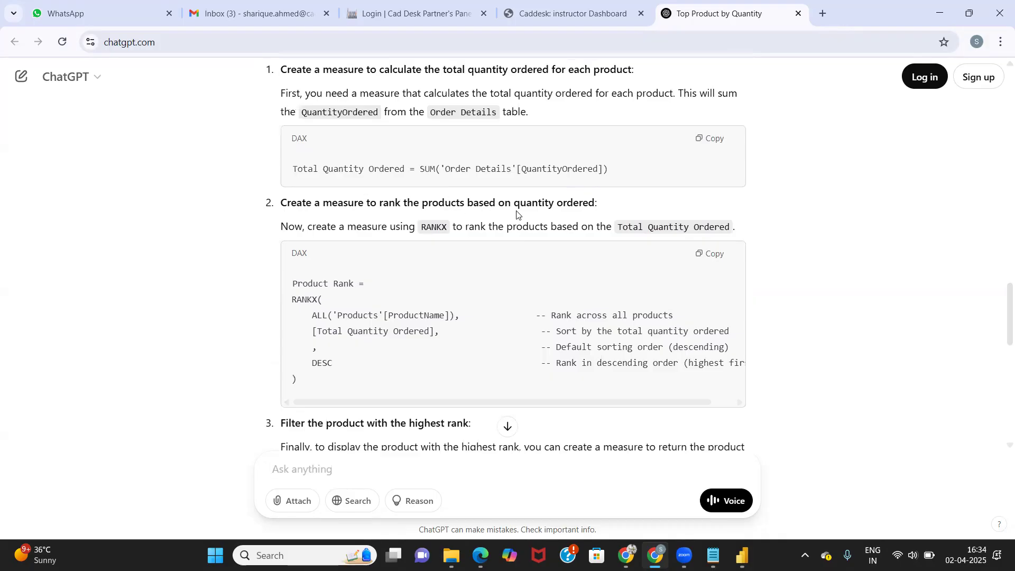
{"action": "scroll", "coordinate": [408, 310], "scroll_direction": "down", "scroll_amount": 4}
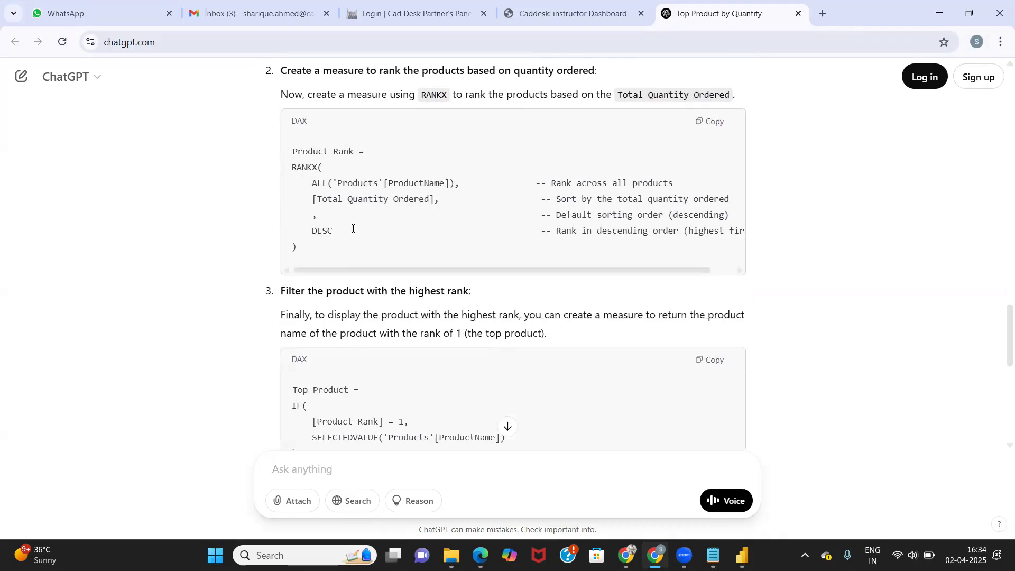
{"action": "scroll", "coordinate": [355, 237], "scroll_direction": "down", "scroll_amount": 1}
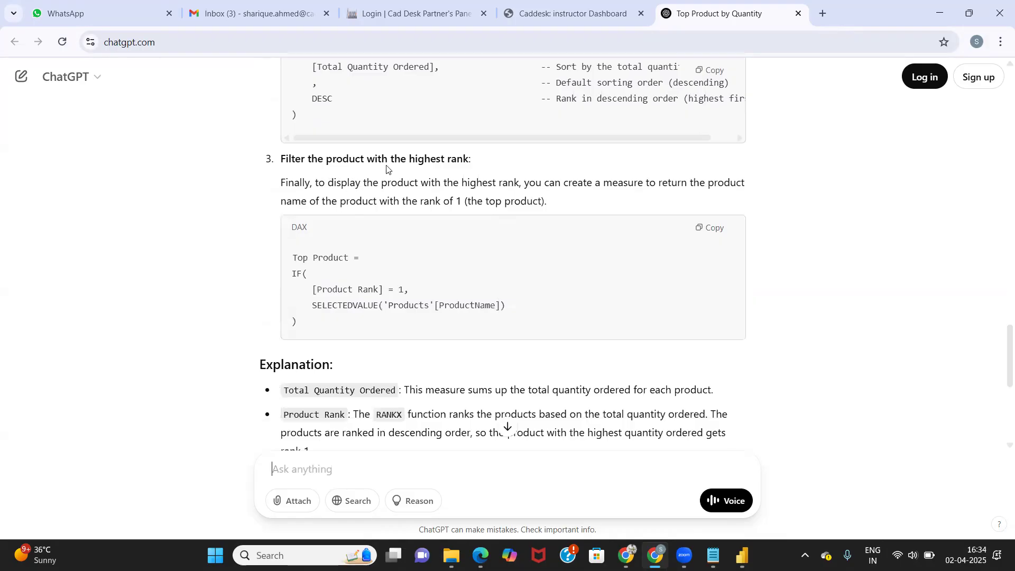
{"action": "scroll", "coordinate": [349, 288], "scroll_direction": "down", "scroll_amount": 1}
{"action": "scroll", "coordinate": [366, 271], "scroll_direction": "down", "scroll_amount": 2}
{"action": "scroll", "coordinate": [365, 270], "scroll_direction": "down", "scroll_amount": 2}
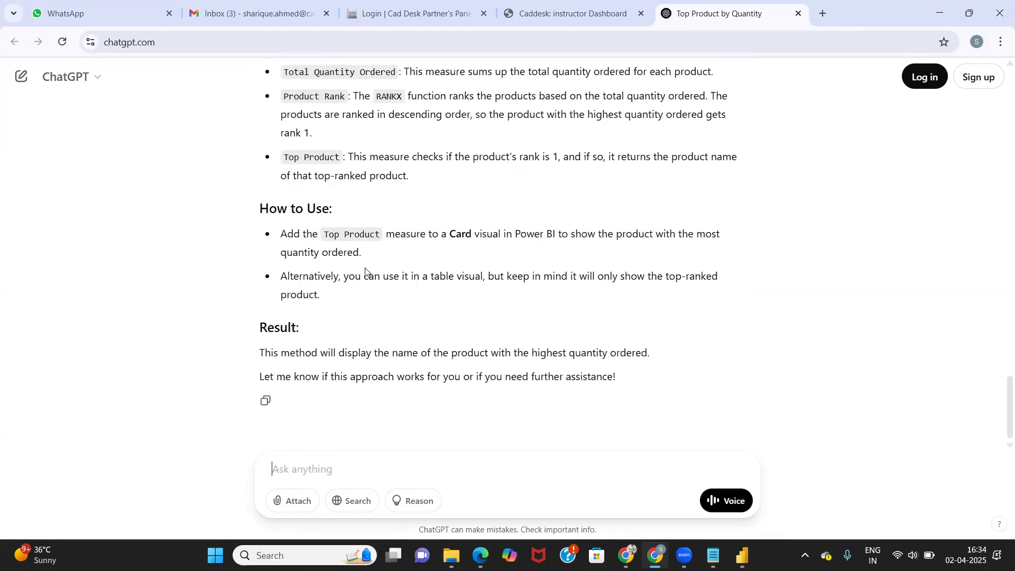
Copy the Total Quantity Ordered DAX expression from ChatGPT's first answer.
{"action": "scroll", "coordinate": [365, 270], "scroll_direction": "up", "scroll_amount": 15}
{"action": "scroll", "coordinate": [363, 267], "scroll_direction": "up", "scroll_amount": 6}
{"action": "scroll", "coordinate": [317, 277], "scroll_direction": "down", "scroll_amount": 1}
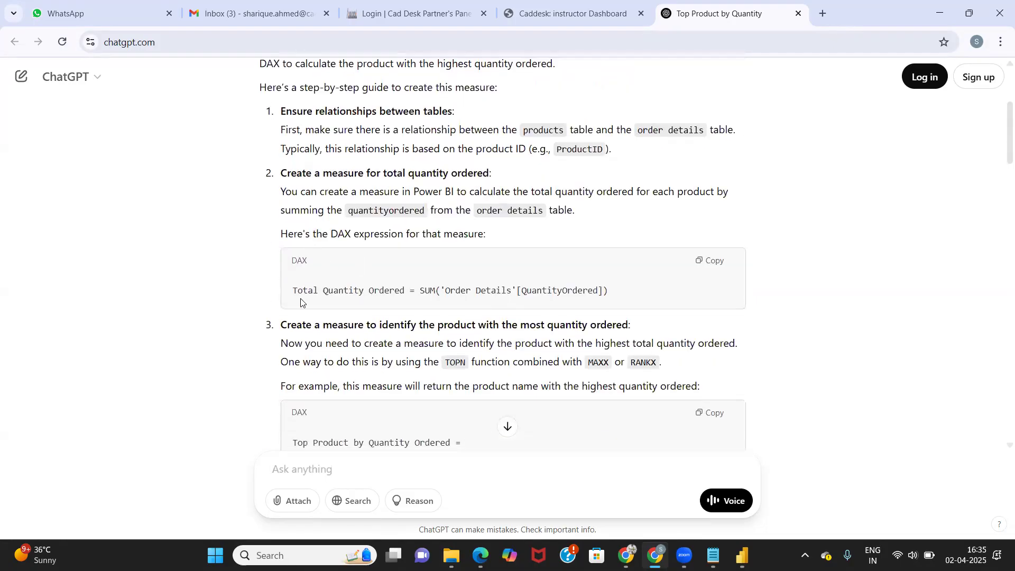
{"action": "left_click", "coordinate": [711, 262]}
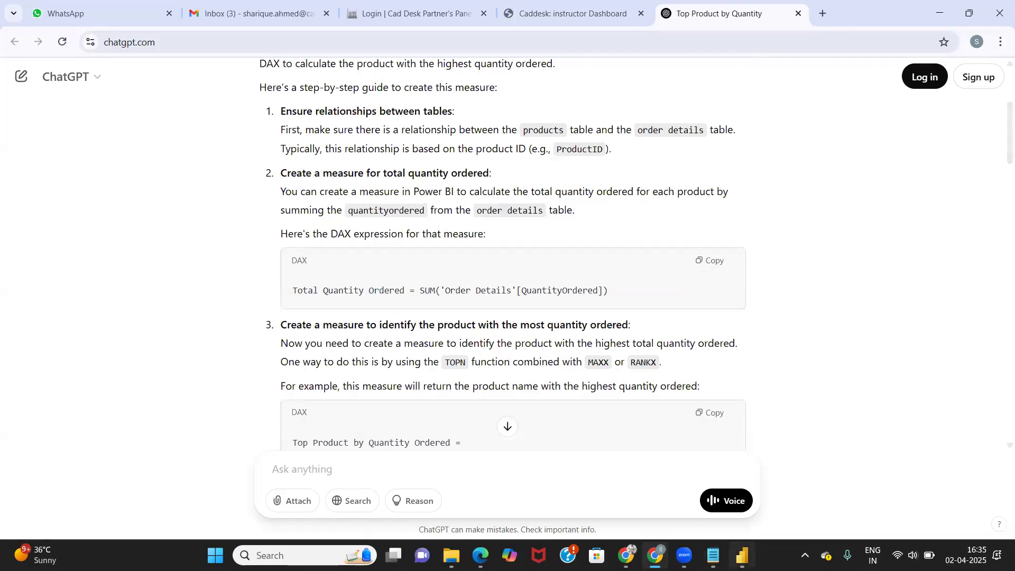
Switch to Power BI and create the measure Total Quantity Ordered = SUM('Order Details'[QuantityOrdered]) in the products table.
{"action": "left_click", "coordinate": [742, 555]}
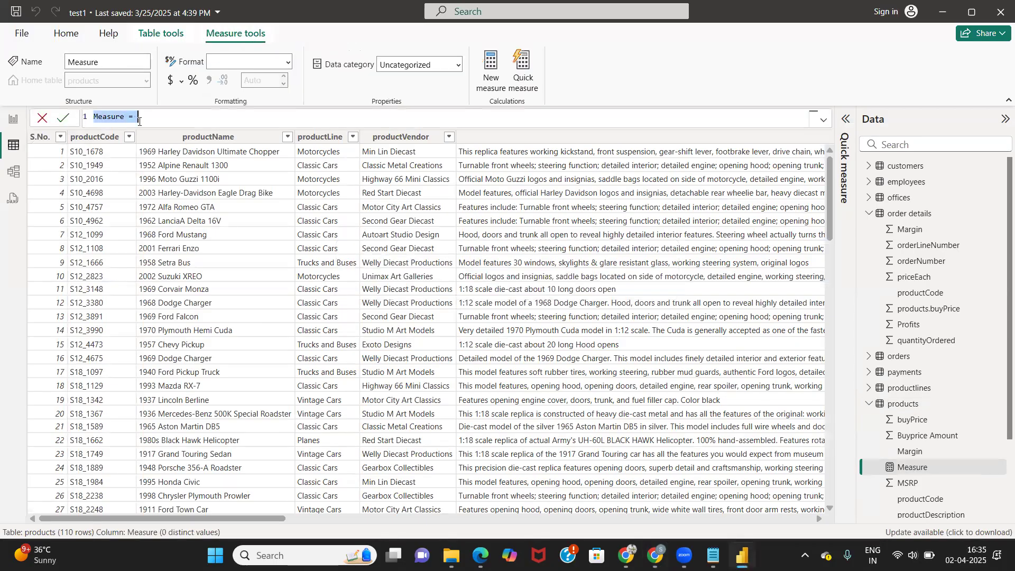
{"action": "key", "text": "ctrl+v"}
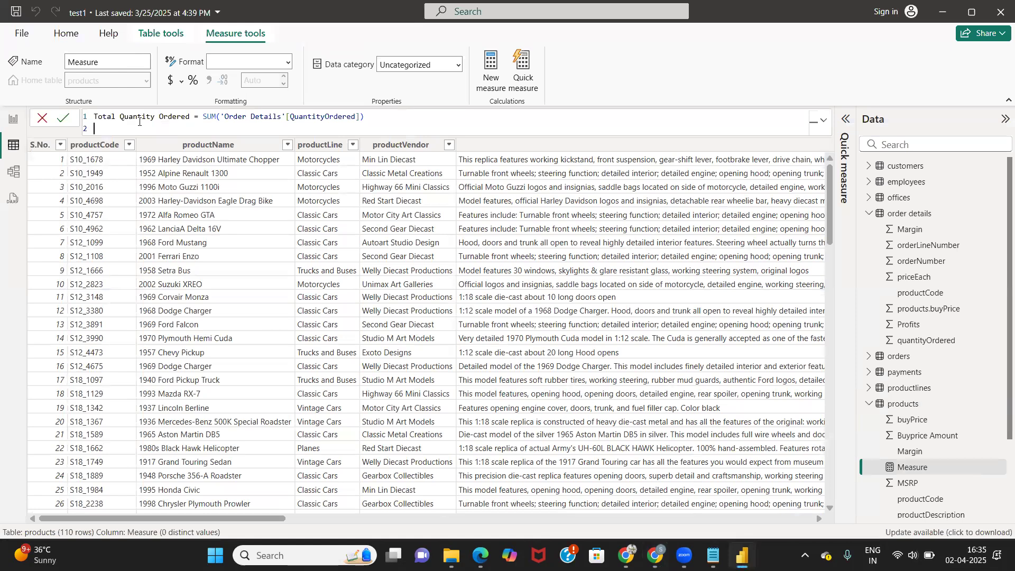
{"action": "key", "text": "BackSpace"}
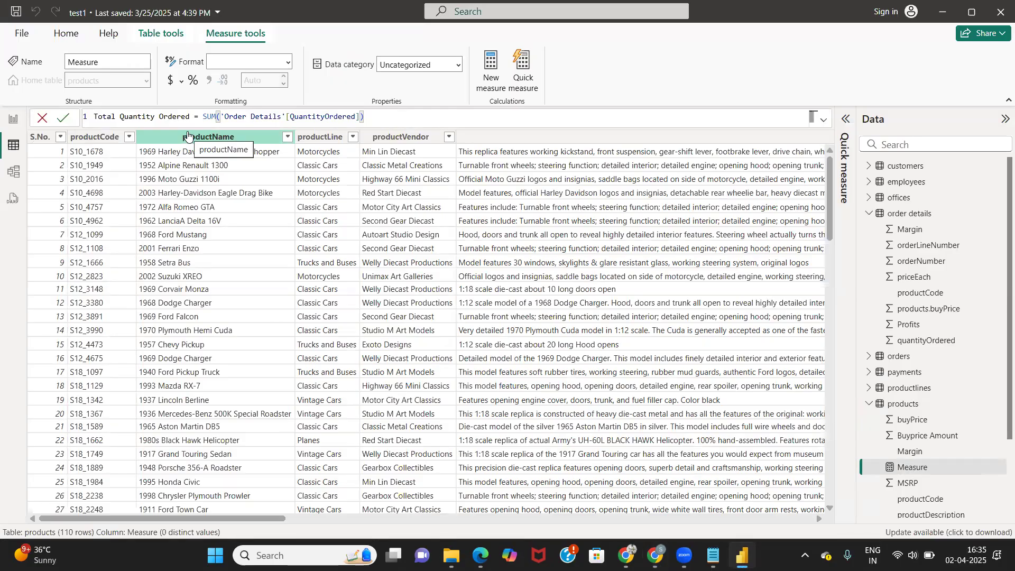
{"action": "key", "text": "Return"}
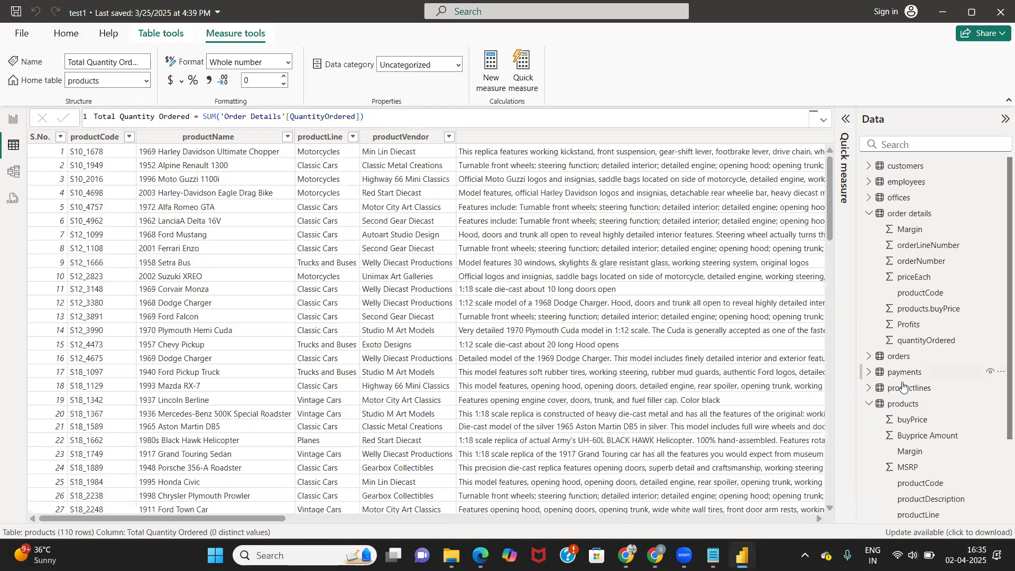
{"action": "scroll", "coordinate": [904, 387], "scroll_direction": "down", "scroll_amount": 1}
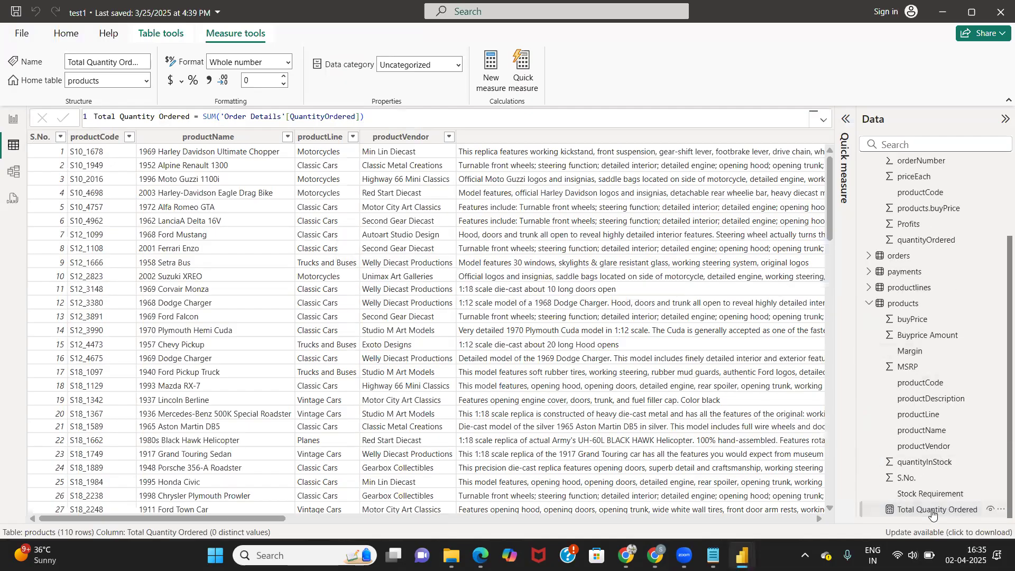
Add a card visual to report Page 1 showing the Total Quantity Ordered measure.
{"action": "left_click", "coordinate": [13, 119]}
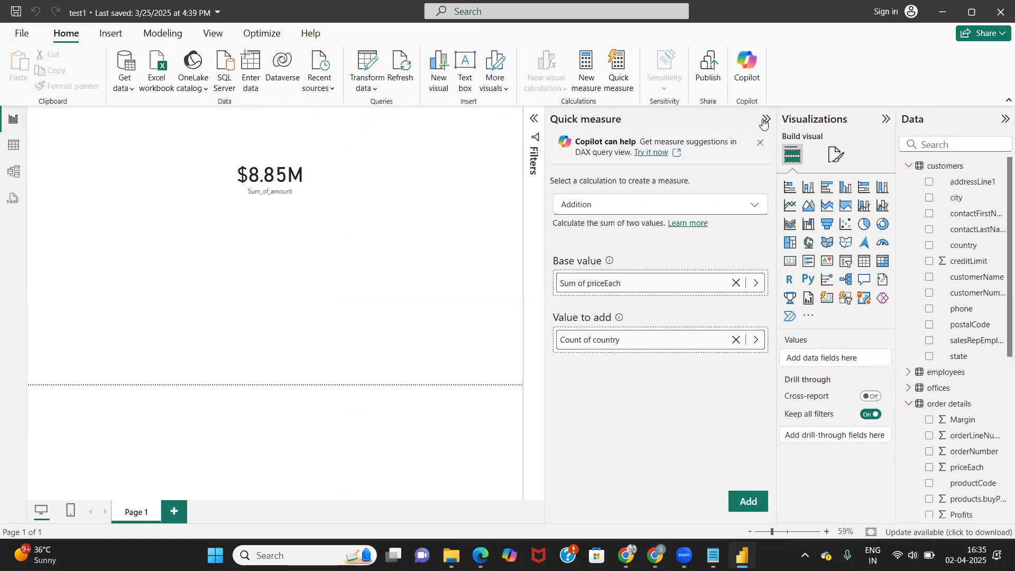
{"action": "left_click", "coordinate": [766, 119]}
{"action": "left_click", "coordinate": [790, 262]}
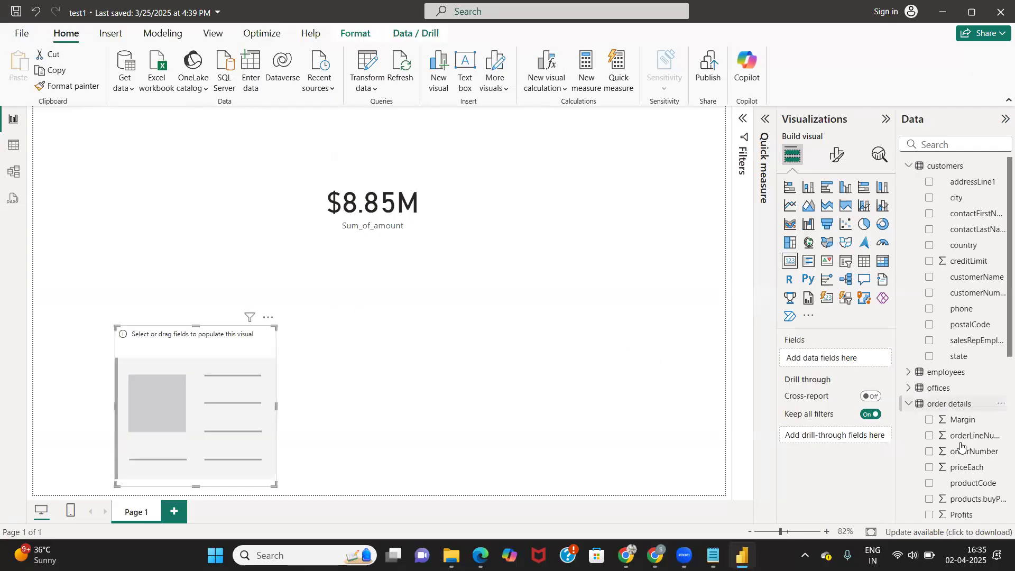
{"action": "scroll", "coordinate": [958, 423], "scroll_direction": "down", "scroll_amount": 4}
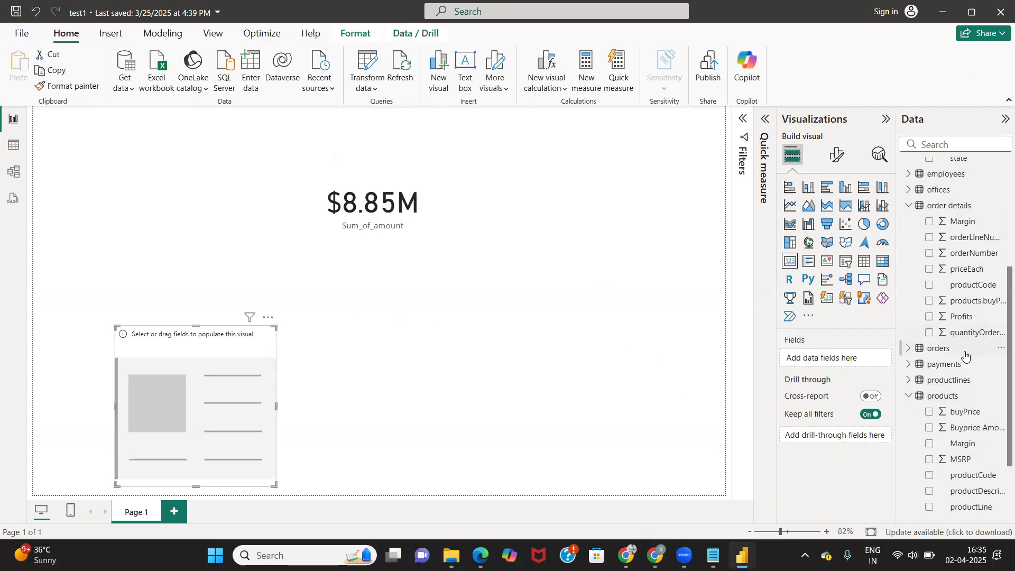
{"action": "scroll", "coordinate": [983, 452], "scroll_direction": "down", "scroll_amount": 2}
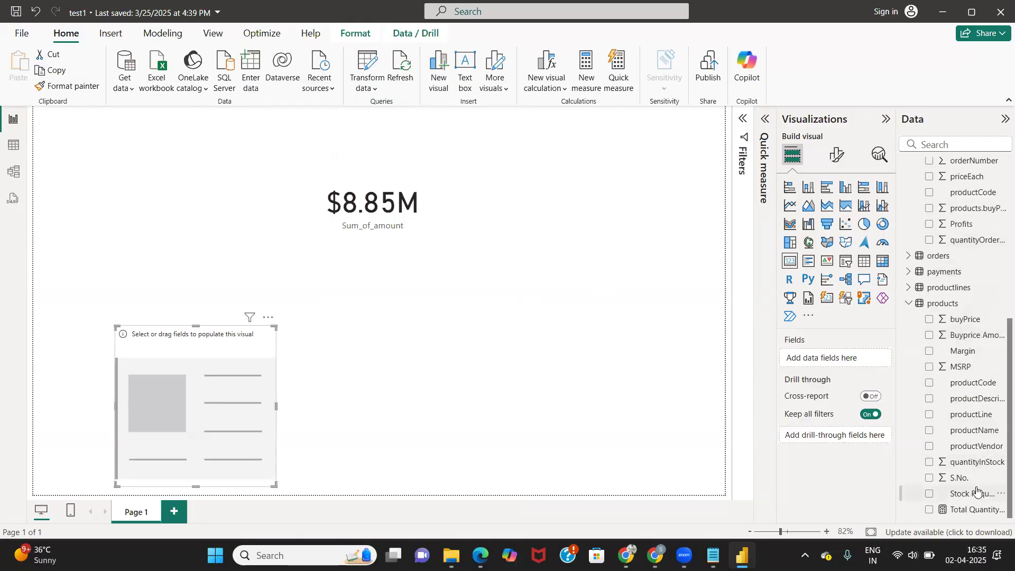
{"action": "left_click_drag", "start_coordinate": [977, 510], "coordinate": [279, 405]}
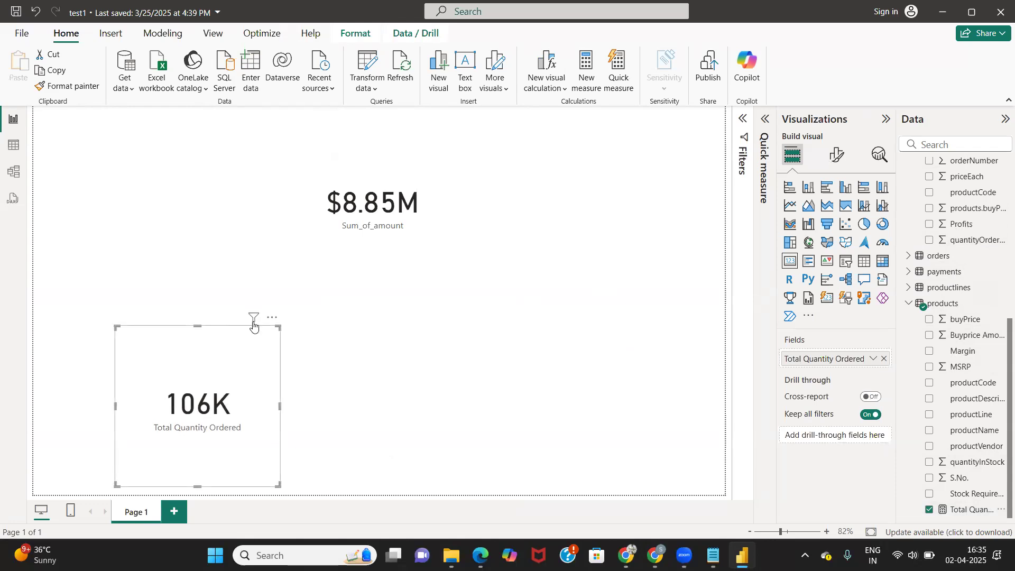
Switch to ChatGPT in the browser and copy the Top Product by Quantity Ordered DAX expression.
{"action": "mouse_move", "coordinate": [655, 555]}
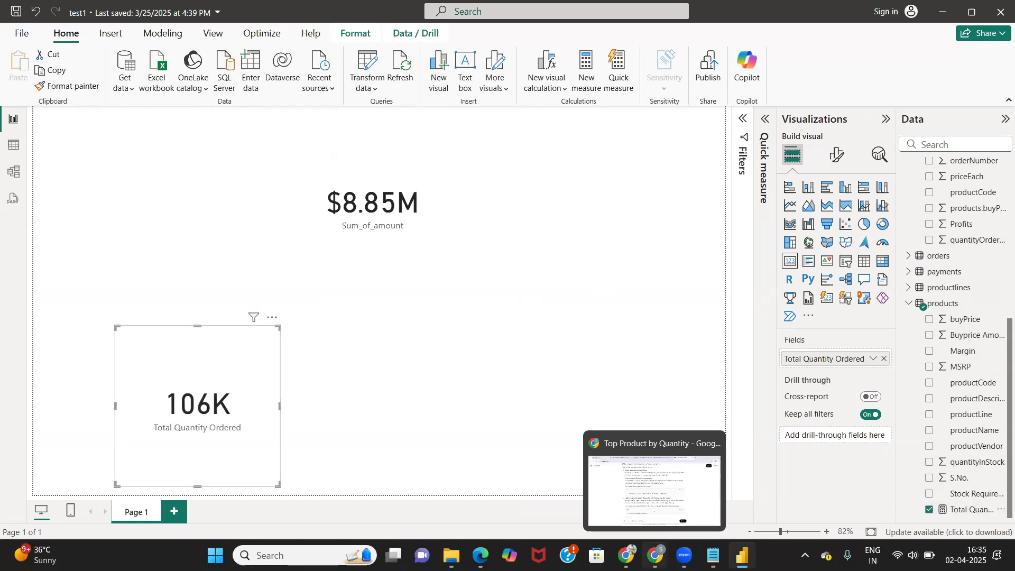
{"action": "left_click", "coordinate": [655, 492]}
{"action": "scroll", "coordinate": [459, 339], "scroll_direction": "down", "scroll_amount": 4}
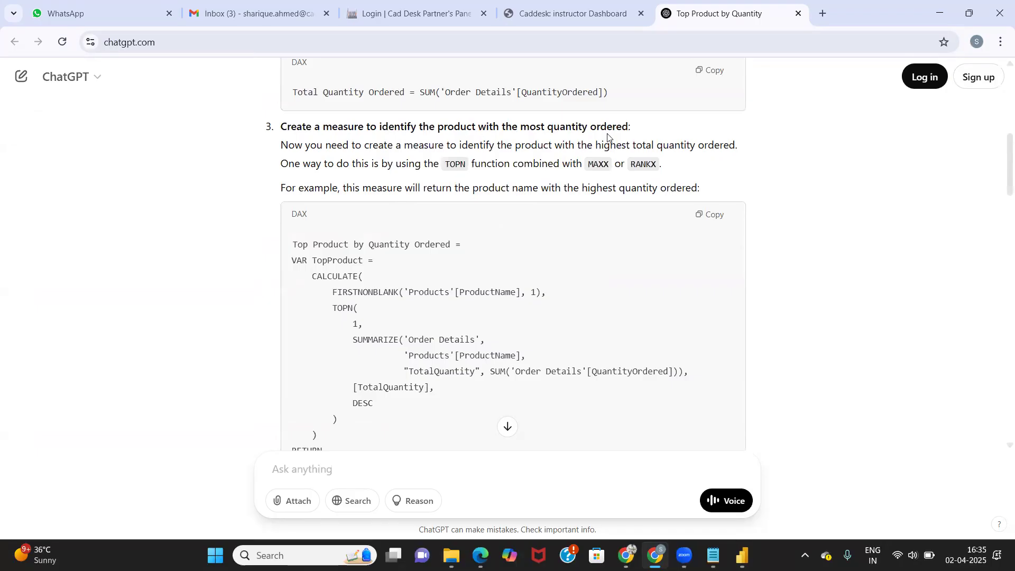
{"action": "left_click", "coordinate": [717, 217]}
Switch back to Power BI and insert the copied Top Product by Quantity Ordered expression into a new measure in the products table.
{"action": "left_click", "coordinate": [742, 555]}
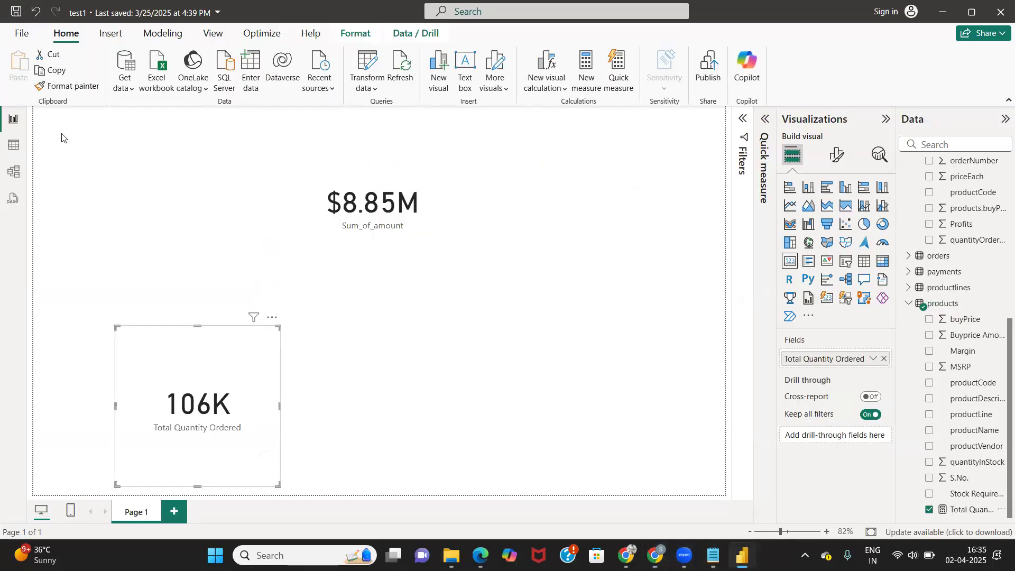
{"action": "left_click", "coordinate": [14, 144]}
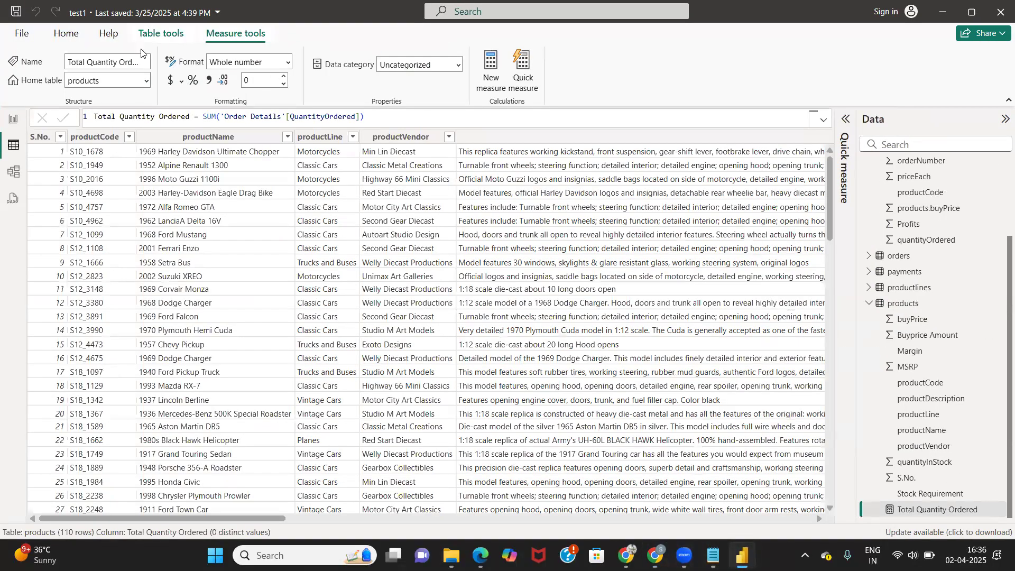
{"action": "left_click", "coordinate": [490, 79]}
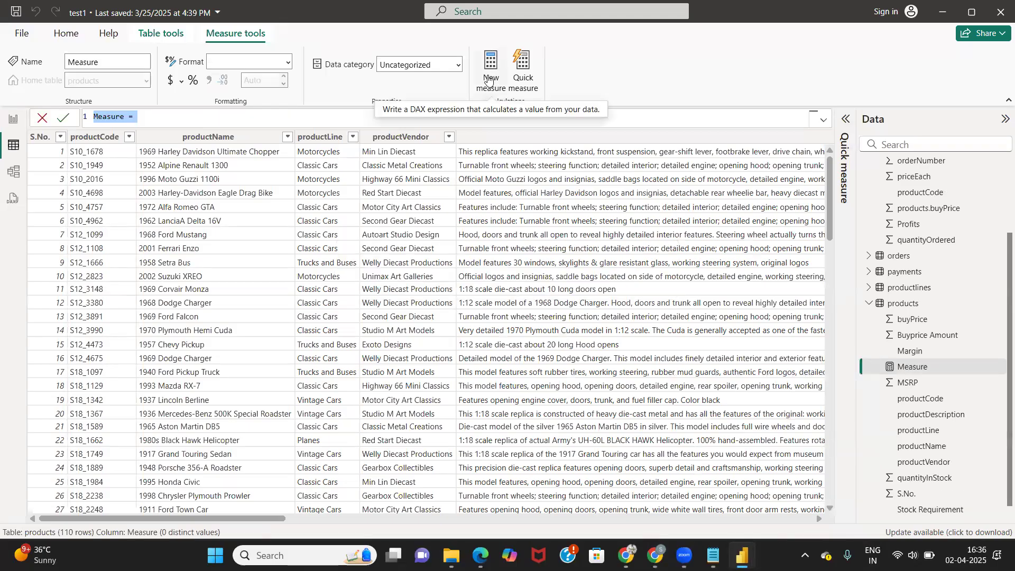
{"action": "key", "text": "ctrl+v"}
{"action": "key", "text": "BackSpace"}
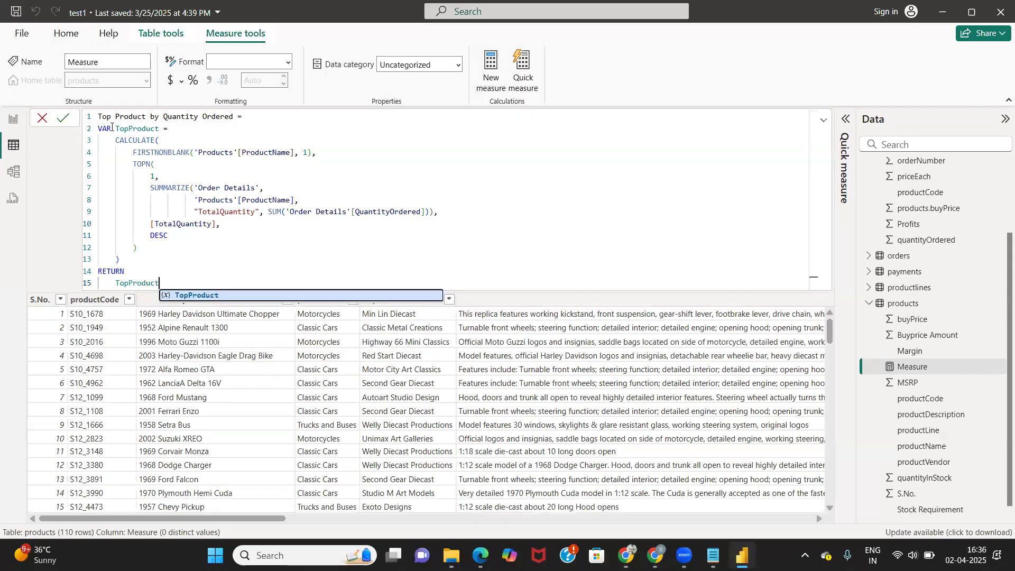
Examine the TopProduct variable and the table and column references in its FIRSTNONBLANK line.
{"action": "left_click_drag", "start_coordinate": [113, 128], "coordinate": [167, 133]}
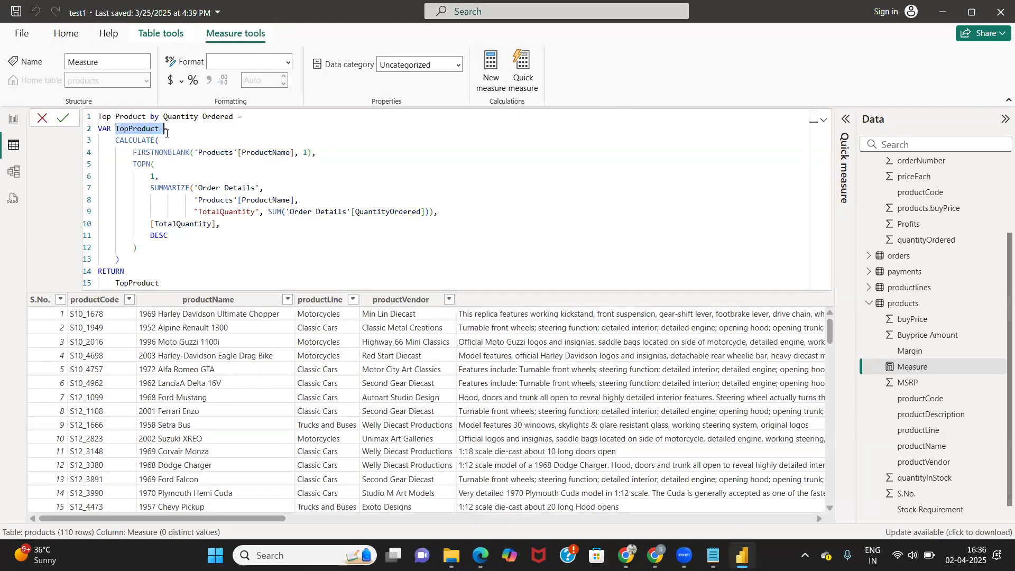
{"action": "left_click", "coordinate": [164, 142]}
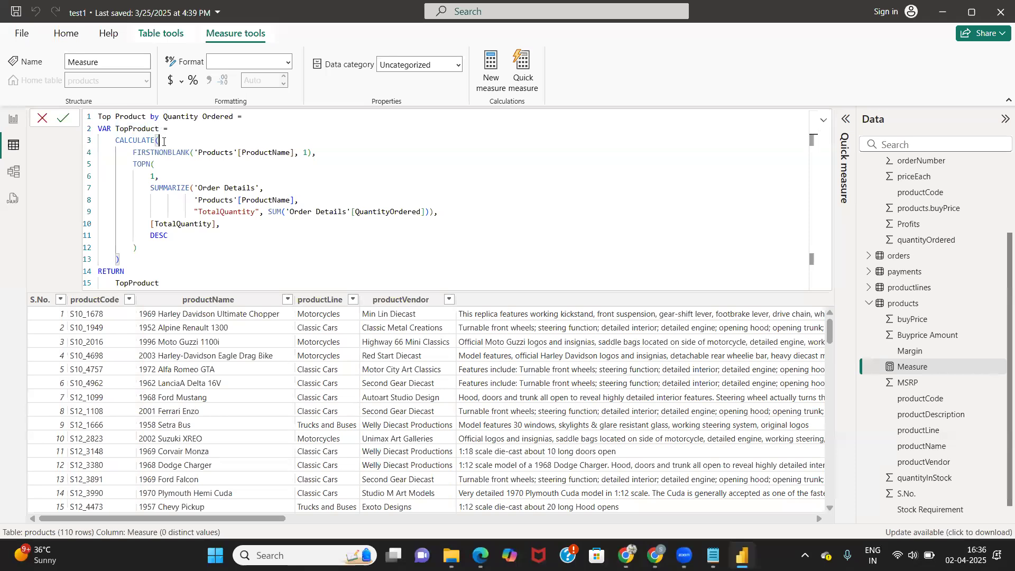
{"action": "left_click_drag", "start_coordinate": [133, 152], "coordinate": [175, 160]}
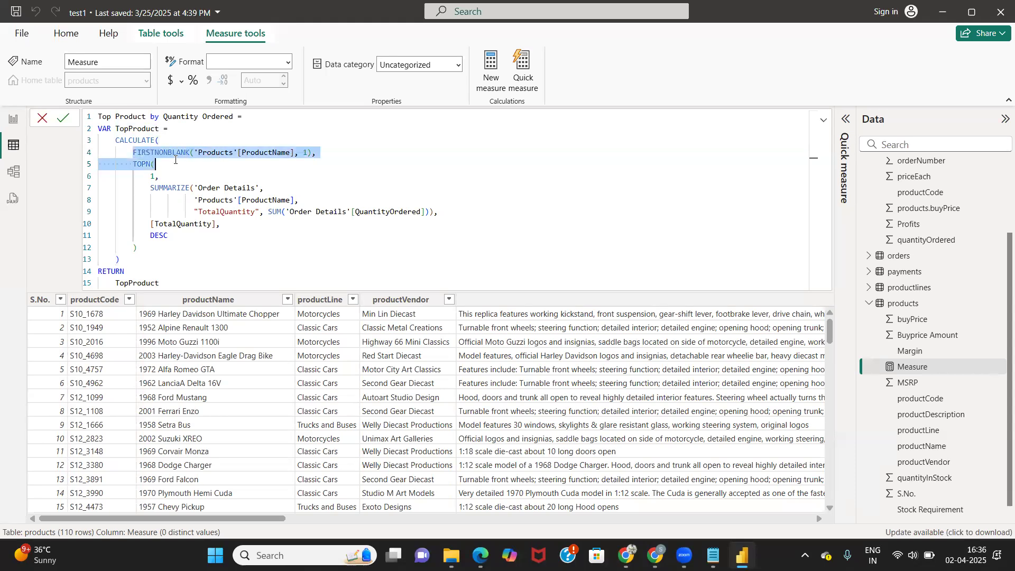
{"action": "left_click", "coordinate": [194, 153]}
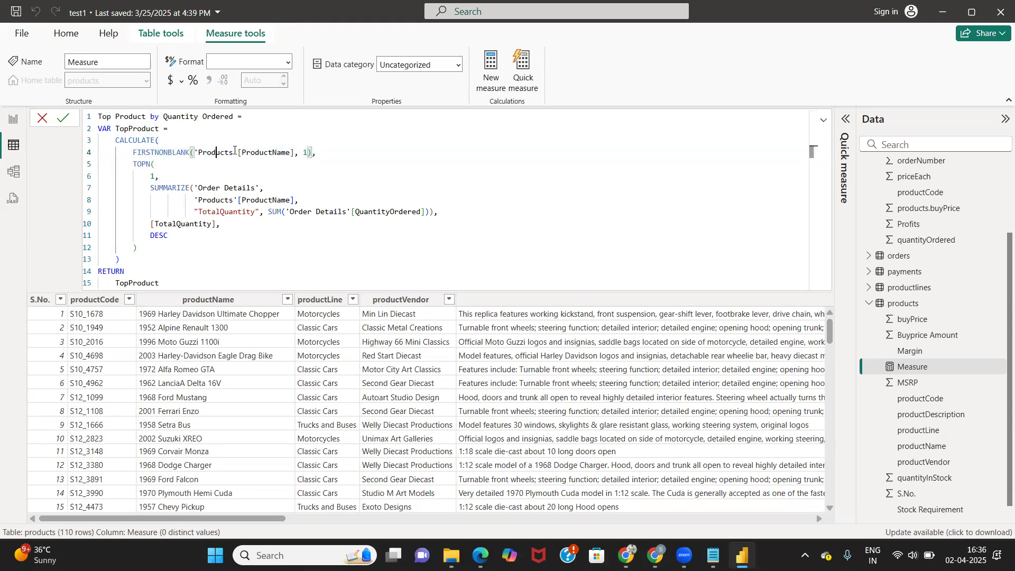
{"action": "key", "text": "Right"}
{"action": "key", "text": "Right"}
{"action": "key", "text": "Right"}
{"action": "key", "text": "Right"}
{"action": "key", "text": "Right"}
{"action": "key", "text": "Right"}
{"action": "key", "text": "Right"}
{"action": "key", "text": "Right"}
{"action": "key", "text": "Right"}
{"action": "key", "text": "Right"}
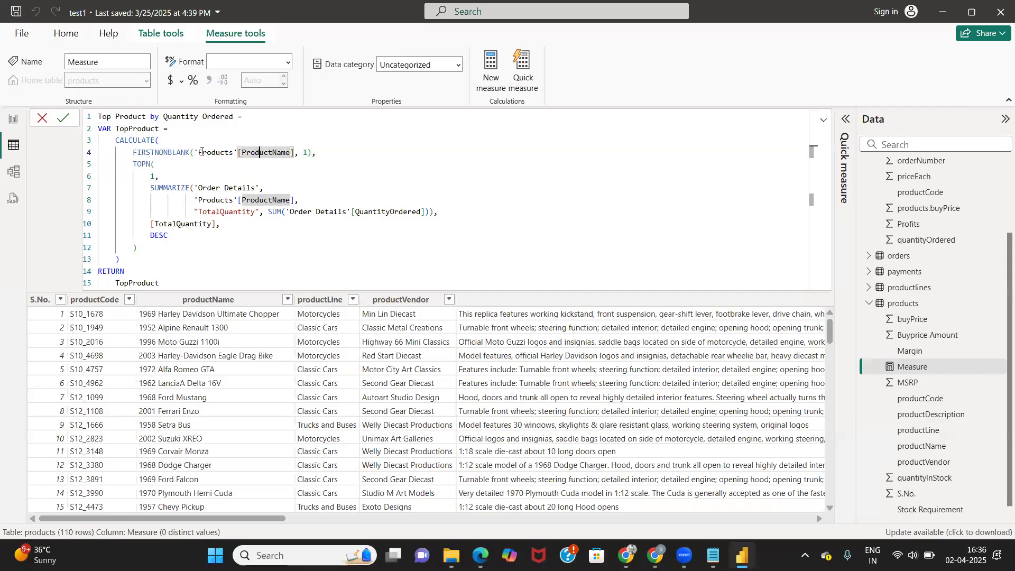
Change the reference in the FIRSTNONBLANK line to lowercase initials, as 'products'[productName].
{"action": "left_click", "coordinate": [201, 151]}
{"action": "key", "text": "shift+Right"}
{"action": "type", "text": "p"}
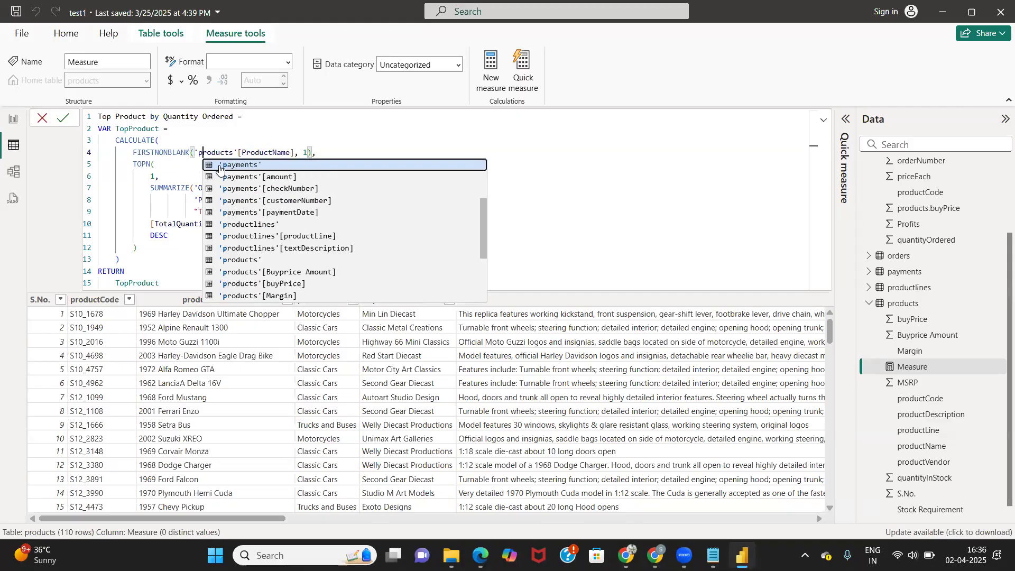
{"action": "left_click", "coordinate": [245, 152]}
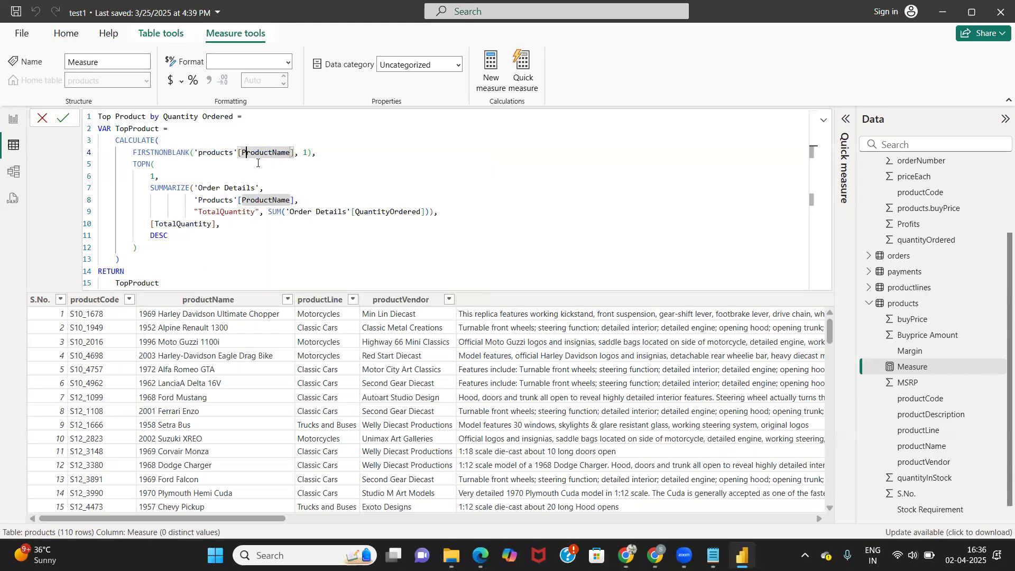
{"action": "key", "text": "shift+Right"}
{"action": "type", "text": "p"}
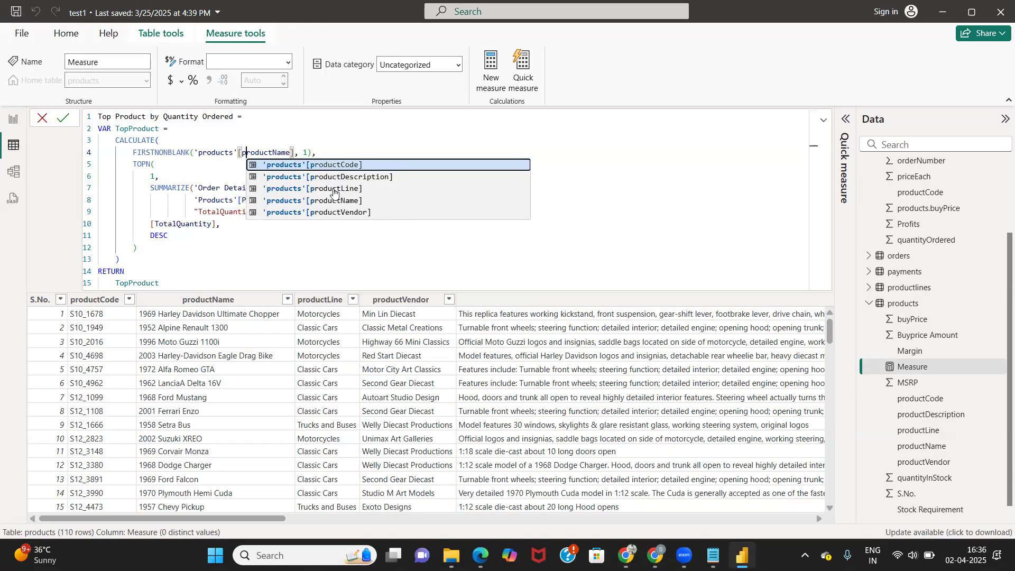
{"action": "left_click", "coordinate": [318, 149]}
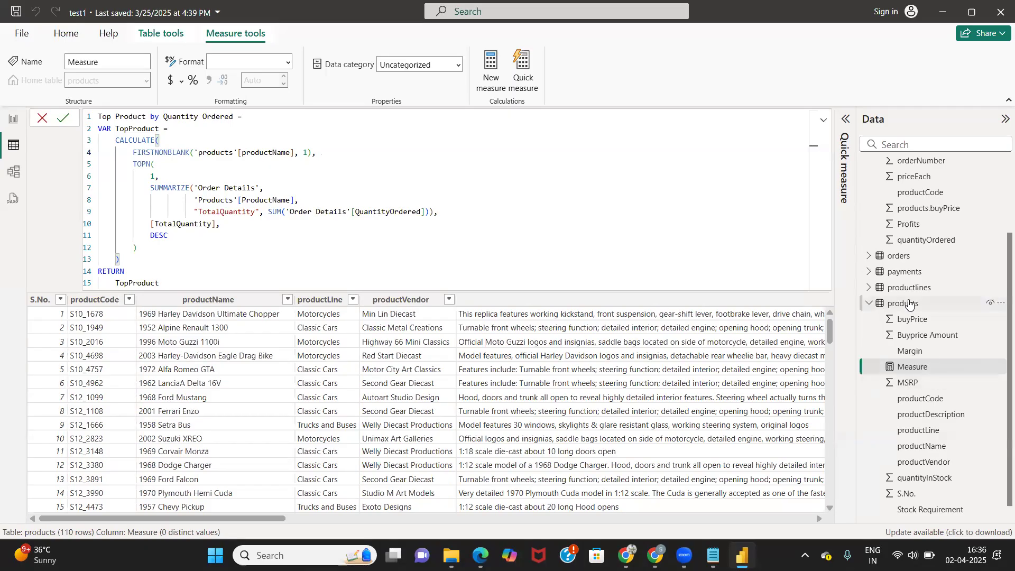
Change the table name in the SUMMARIZE function to 'order details' to match the data model.
{"action": "scroll", "coordinate": [909, 303], "scroll_direction": "up", "scroll_amount": 3}
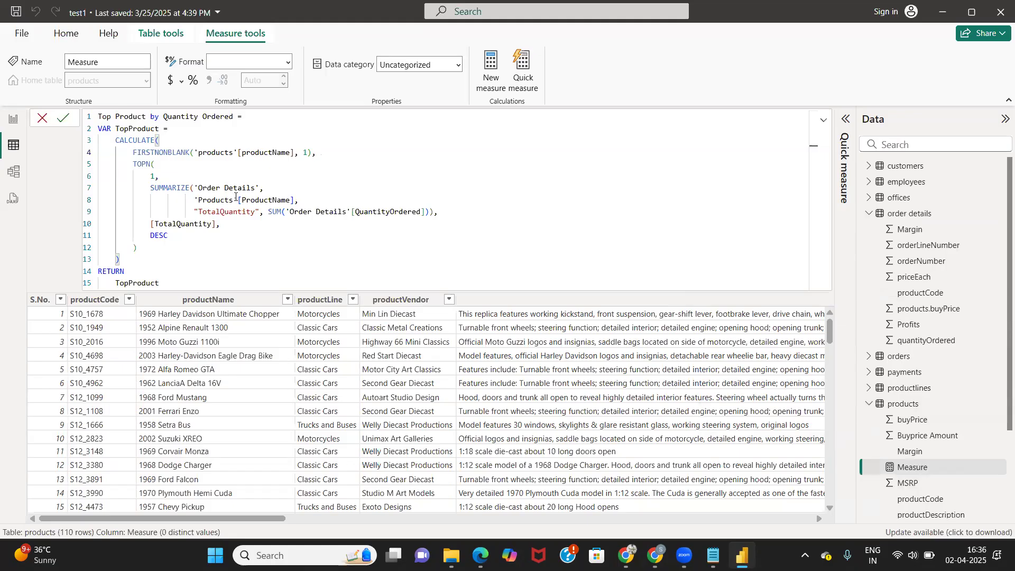
{"action": "double_click", "coordinate": [207, 188]}
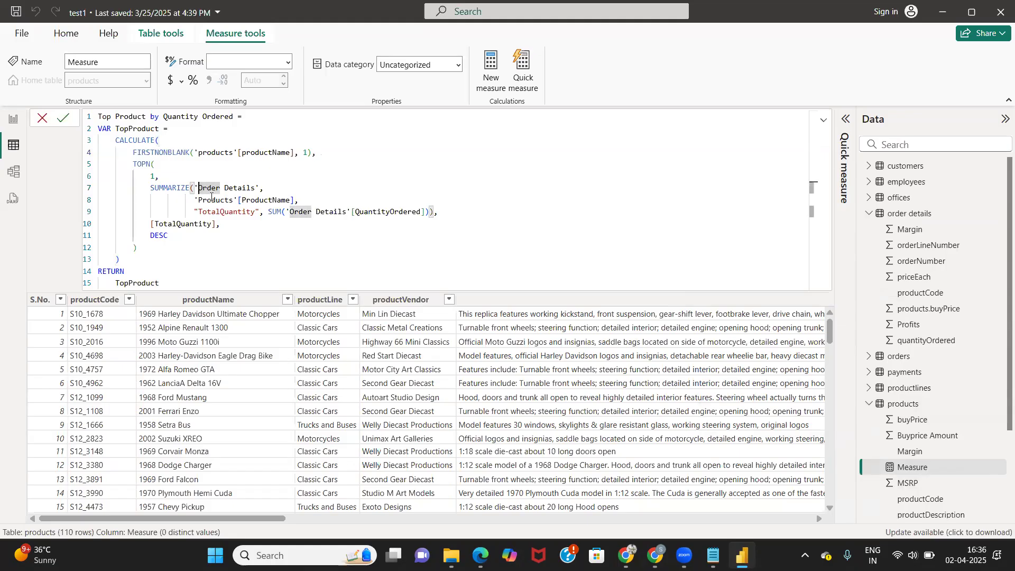
{"action": "key", "text": "Delete"}
{"action": "type", "text": "o"}
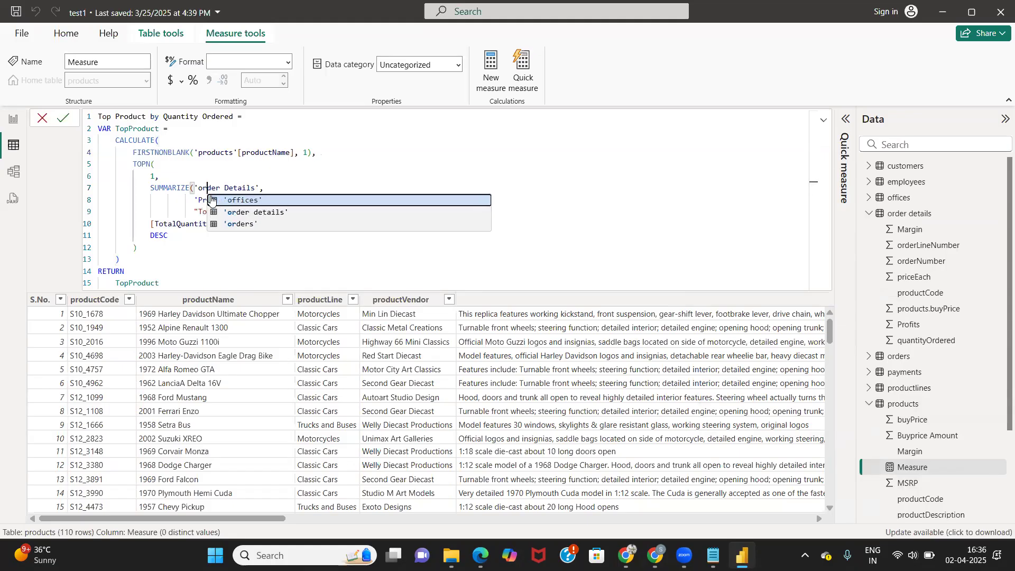
{"action": "key", "text": "Right"}
{"action": "key", "text": "Right"}
{"action": "key", "text": "Right"}
{"action": "key", "text": "Right"}
{"action": "key", "text": "Right"}
{"action": "key", "text": "BackSpace"}
{"action": "type", "text": "d"}
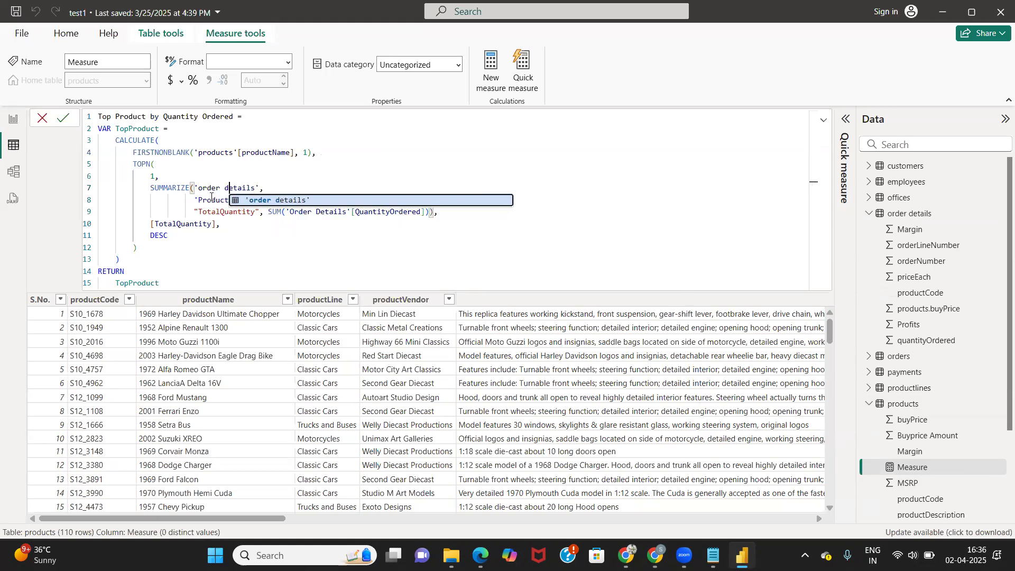
{"action": "left_click", "coordinate": [266, 184]}
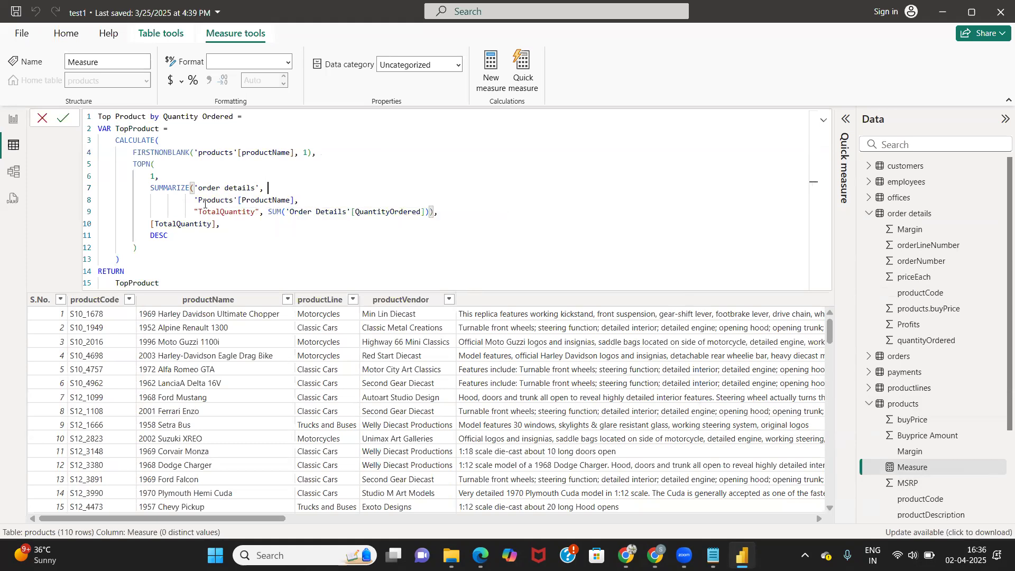
Change the grouping column in the SUMMARIZE function to 'products'[productName] and check it against the model's field names.
{"action": "left_click_drag", "start_coordinate": [199, 200], "coordinate": [205, 200]}
{"action": "type", "text": "p"}
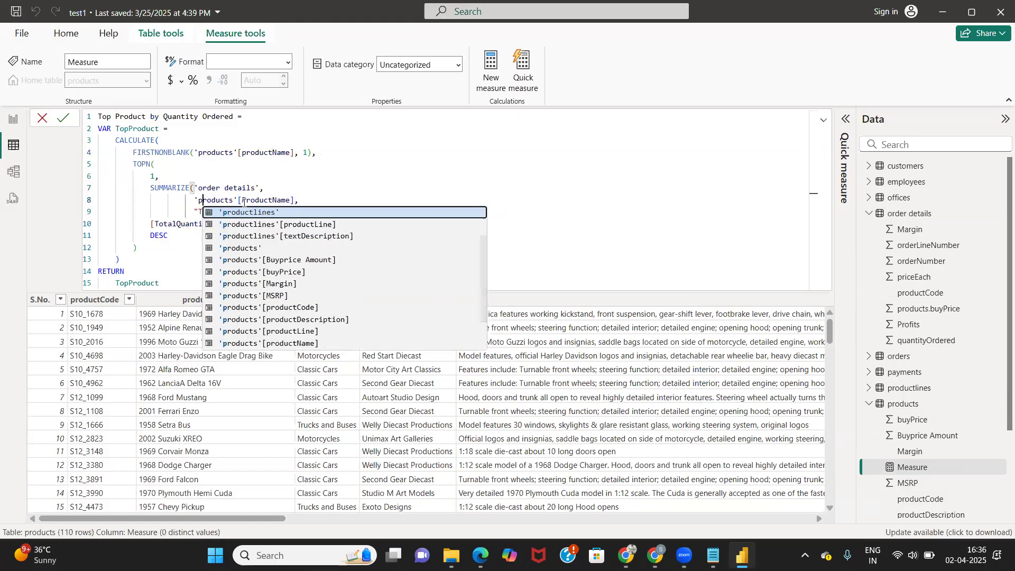
{"action": "double_click", "coordinate": [243, 201]}
{"action": "key", "text": "BackSpace"}
{"action": "type", "text": "p"}
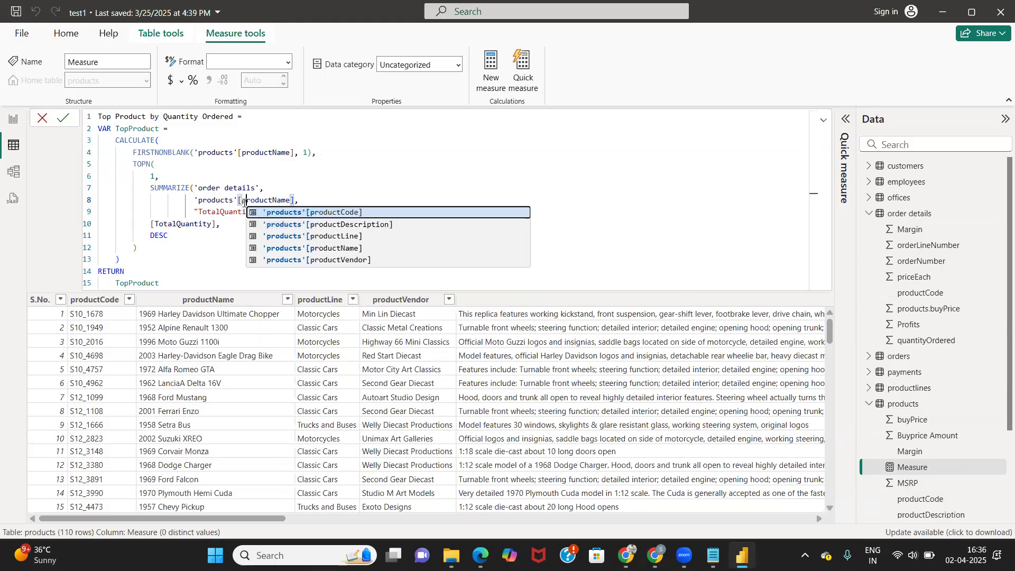
{"action": "double_click", "coordinate": [277, 201]}
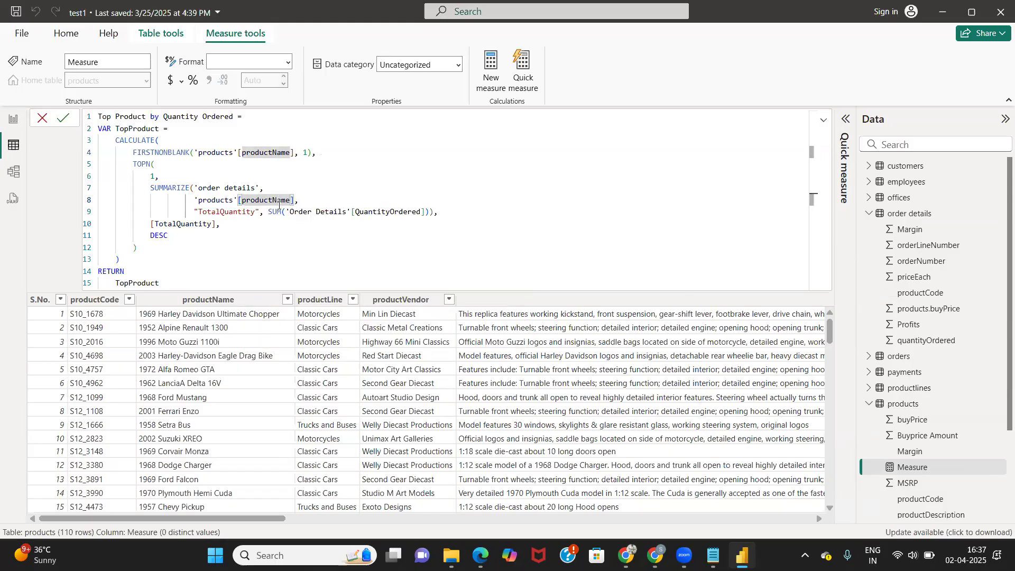
{"action": "left_click", "coordinate": [259, 214]}
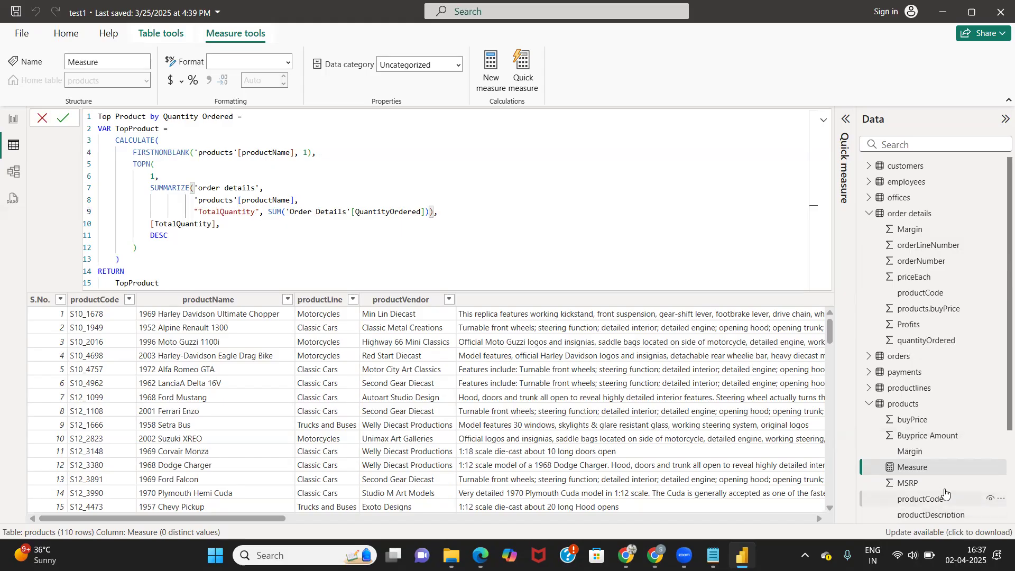
{"action": "scroll", "coordinate": [934, 507], "scroll_direction": "down", "scroll_amount": 3}
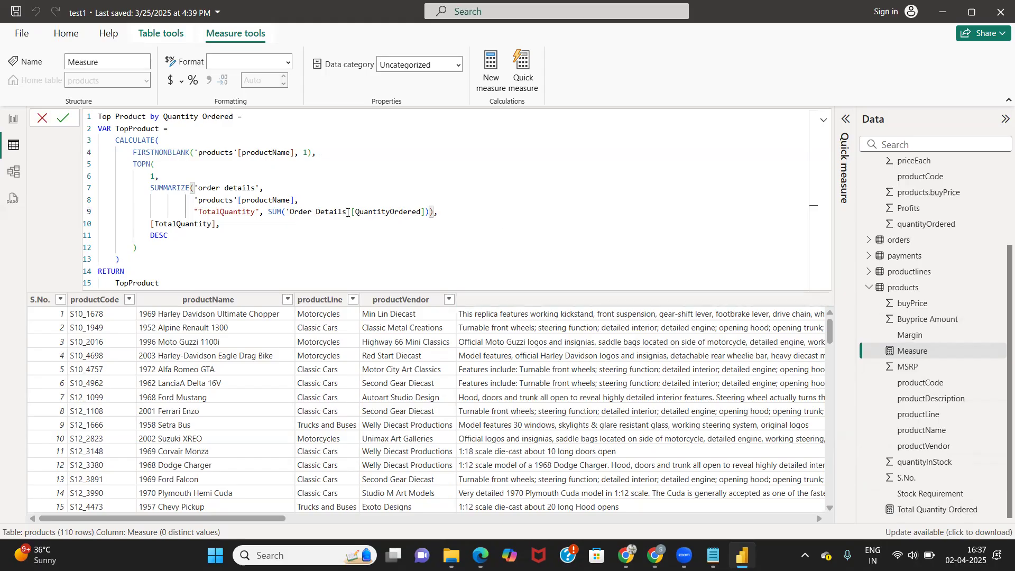
Change the table name in the SUM function to 'order details' to match the data model.
{"action": "left_click", "coordinate": [294, 212]}
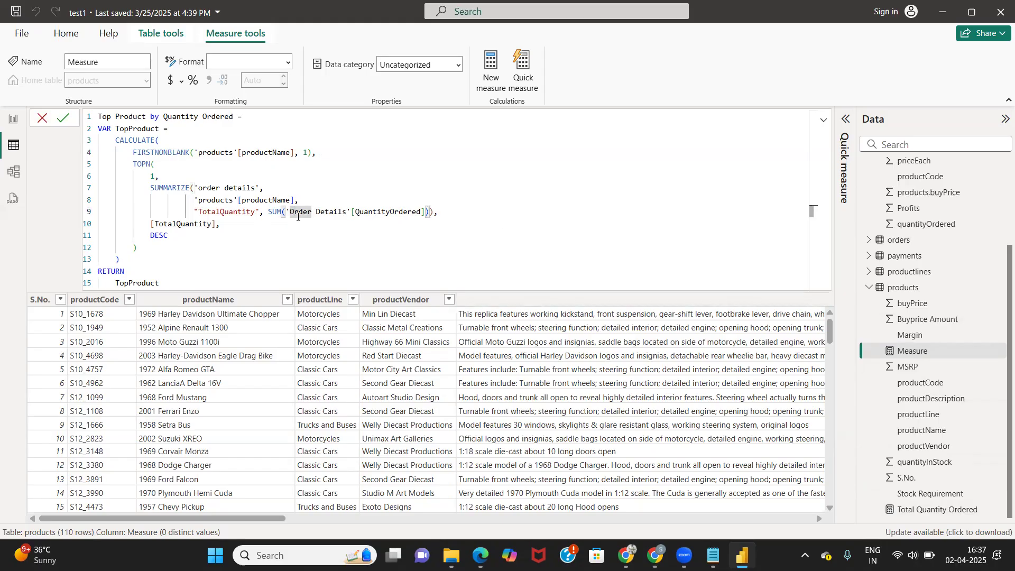
{"action": "key", "text": "BackSpace"}
{"action": "type", "text": "o"}
{"action": "key", "text": "Right"}
{"action": "key", "text": "Right"}
{"action": "key", "text": "Right"}
{"action": "key", "text": "Right"}
{"action": "key", "text": "Right"}
{"action": "key", "text": "Right"}
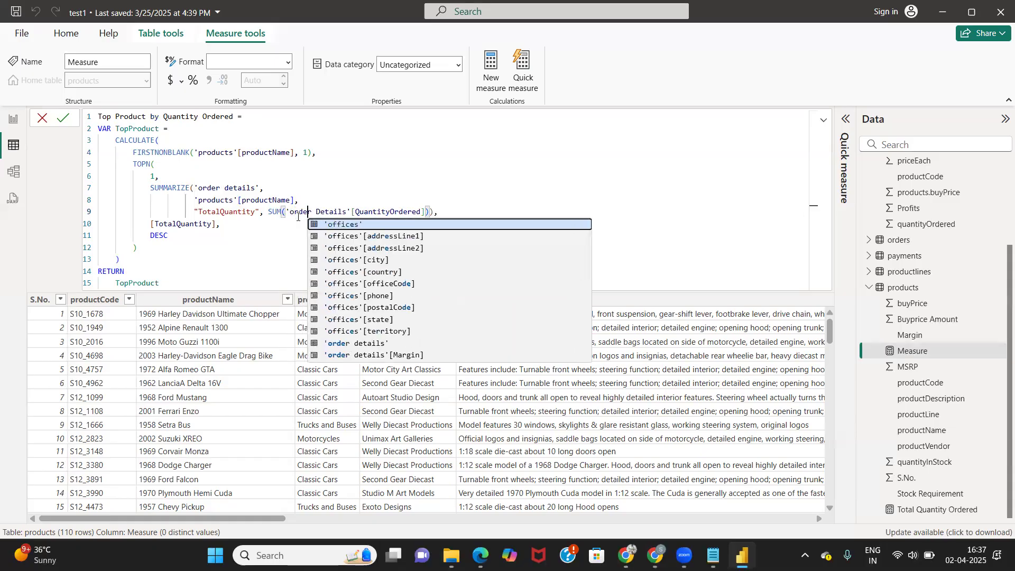
{"action": "key", "text": "BackSpace"}
{"action": "type", "text": "d"}
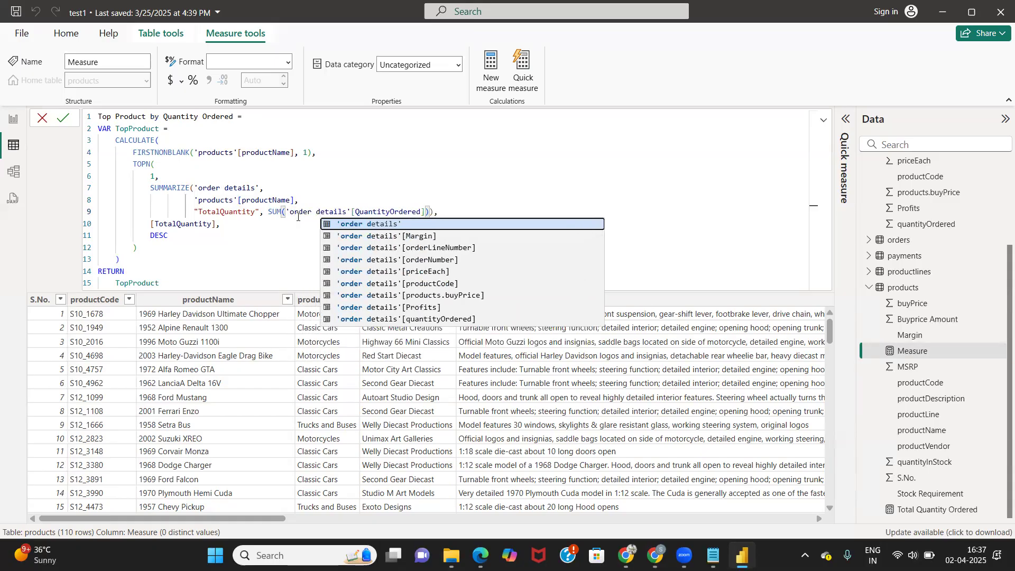
Change the column in the SUM function to [quantityOrdered] and commit the Top Product by Quantity Ordered measure.
{"action": "left_click", "coordinate": [359, 214]}
{"action": "key", "text": "BackSpace"}
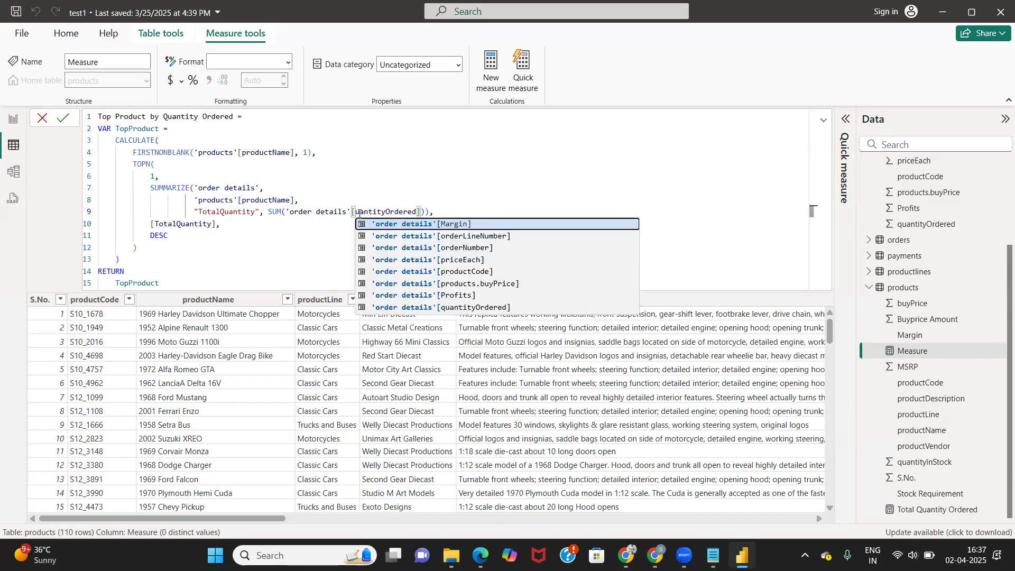
{"action": "type", "text": "q"}
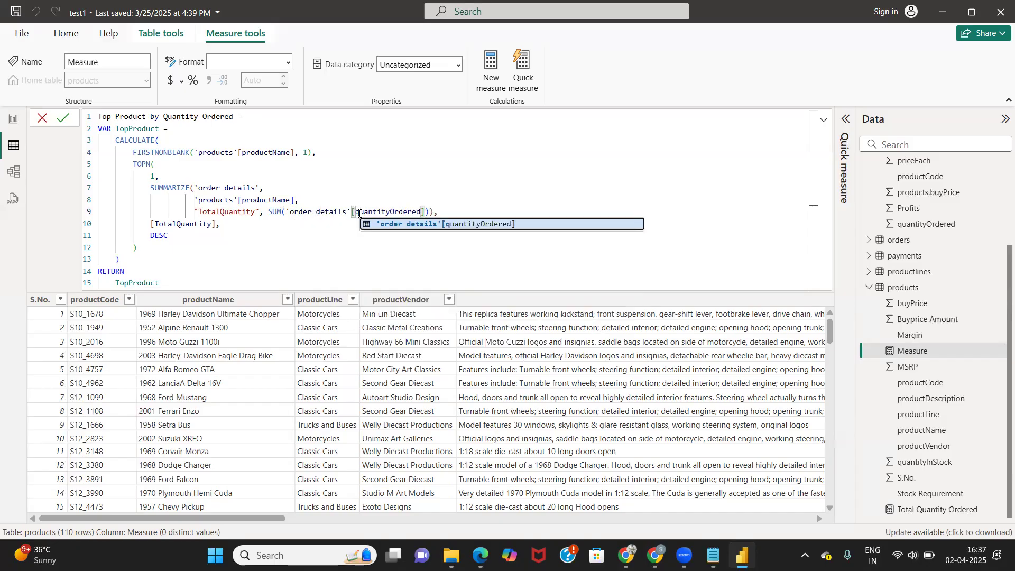
{"action": "left_click", "coordinate": [441, 210]}
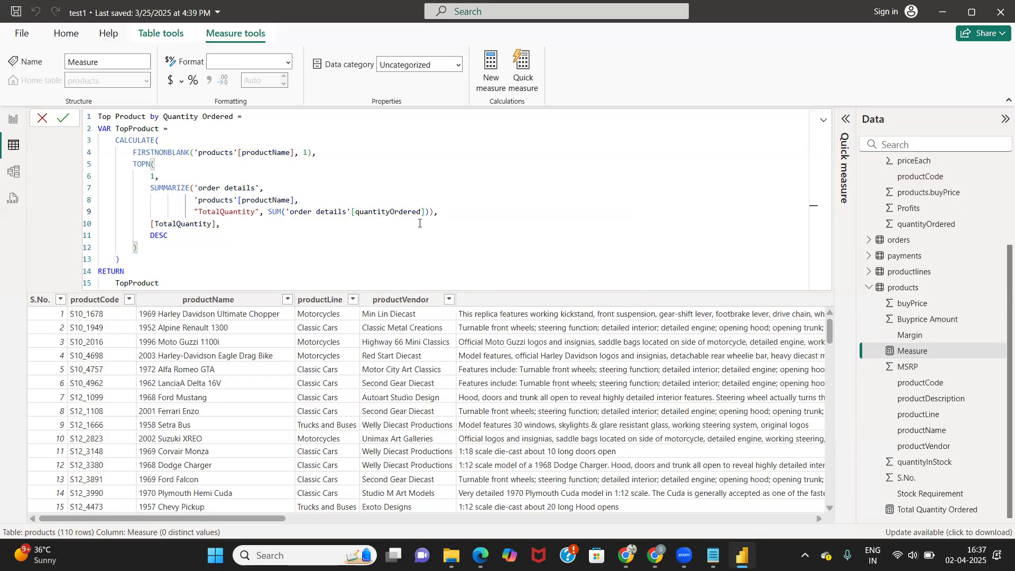
{"action": "key", "text": "Return"}
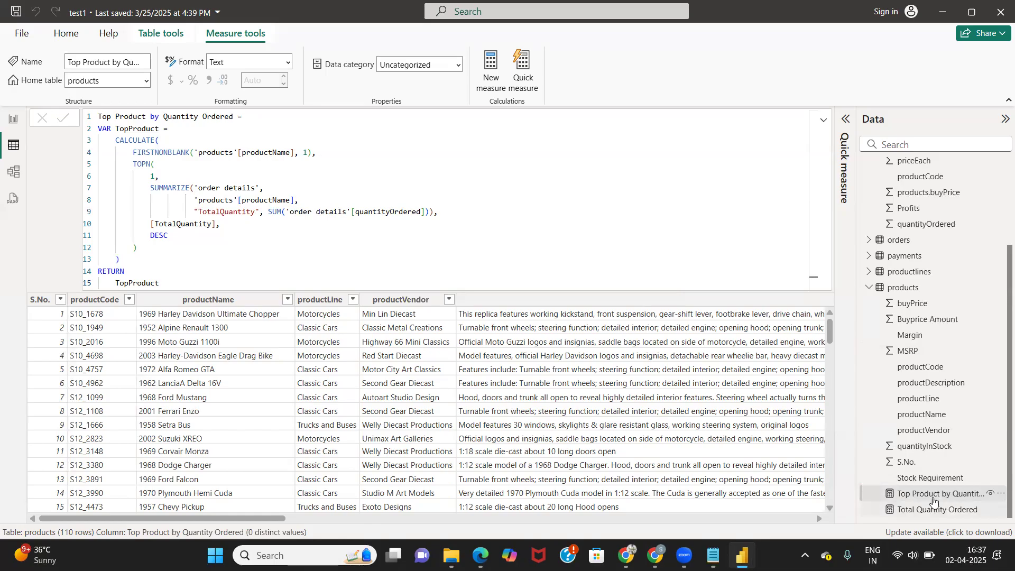
Add a card showing the Top Product by Quantity Ordered measure to the report page and enlarge it slightly.
{"action": "left_click", "coordinate": [14, 121]}
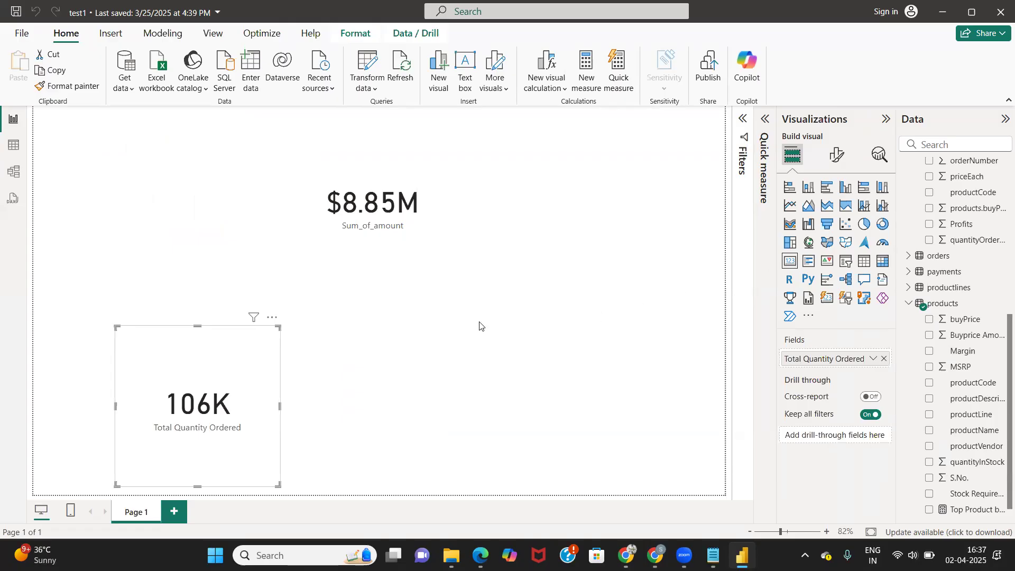
{"action": "left_click", "coordinate": [406, 356]}
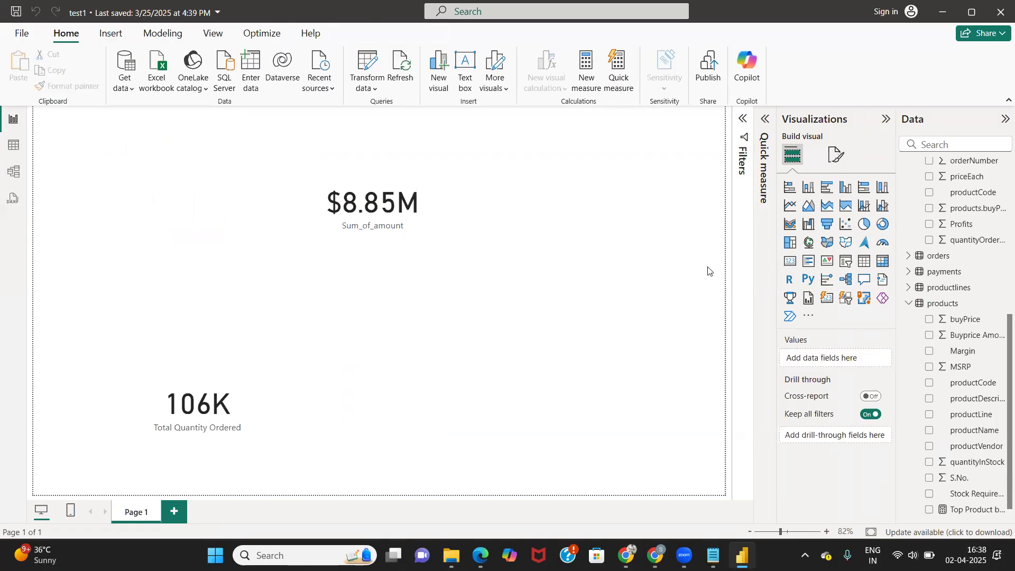
{"action": "left_click", "coordinate": [790, 263]}
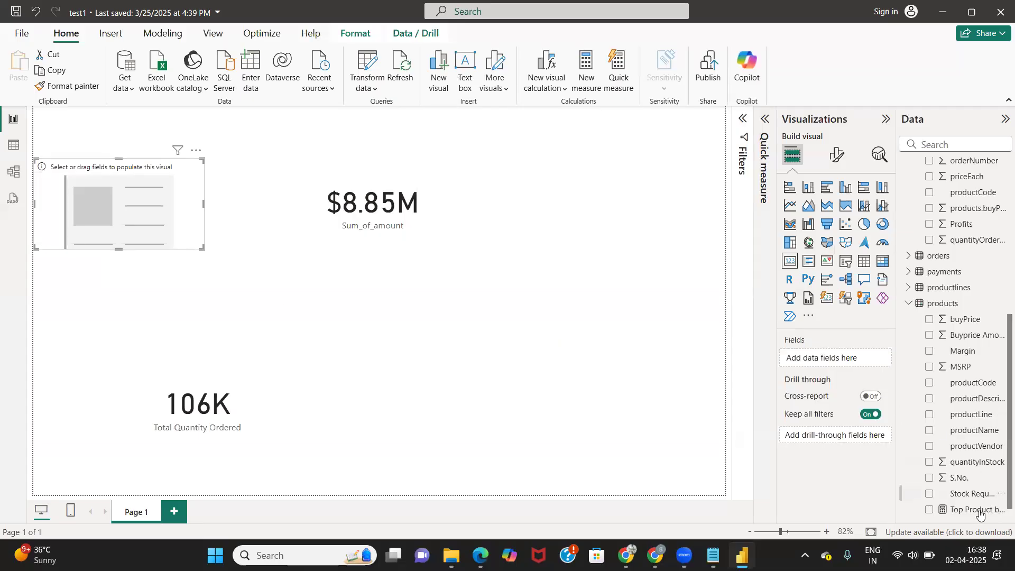
{"action": "scroll", "coordinate": [979, 511], "scroll_direction": "down", "scroll_amount": 1}
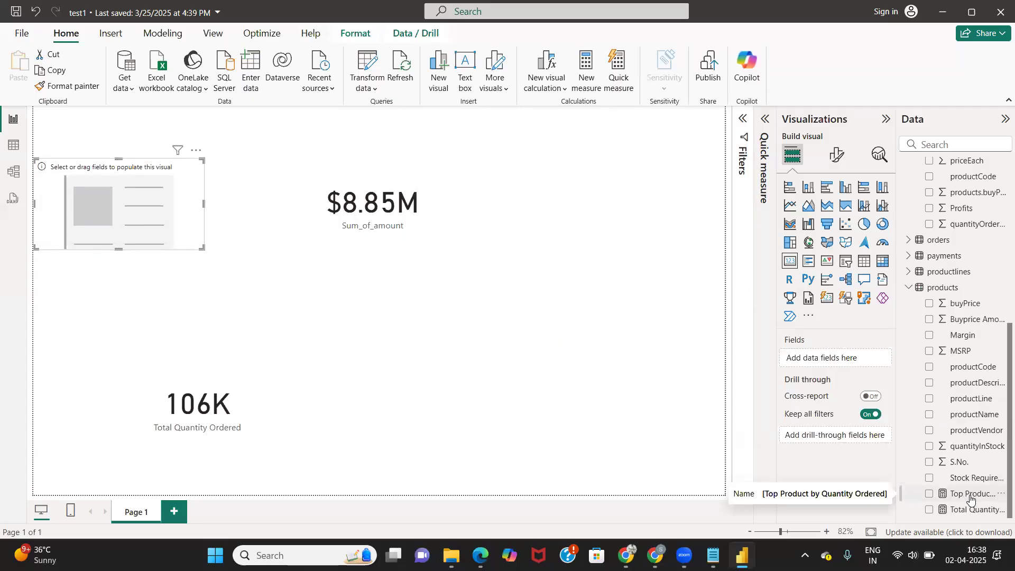
{"action": "left_click_drag", "start_coordinate": [971, 499], "coordinate": [274, 205]}
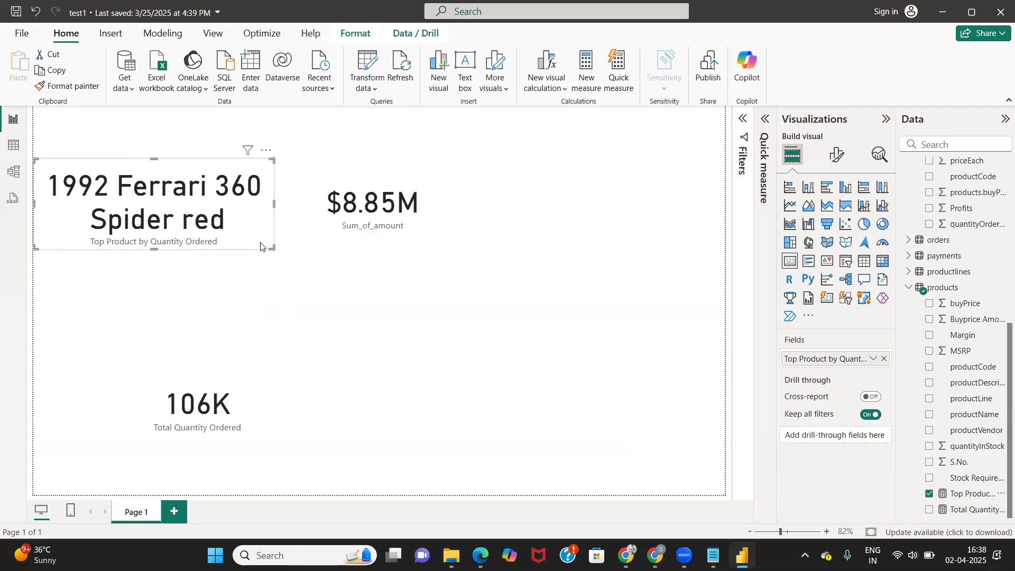
{"action": "left_click_drag", "start_coordinate": [272, 248], "coordinate": [292, 278]}
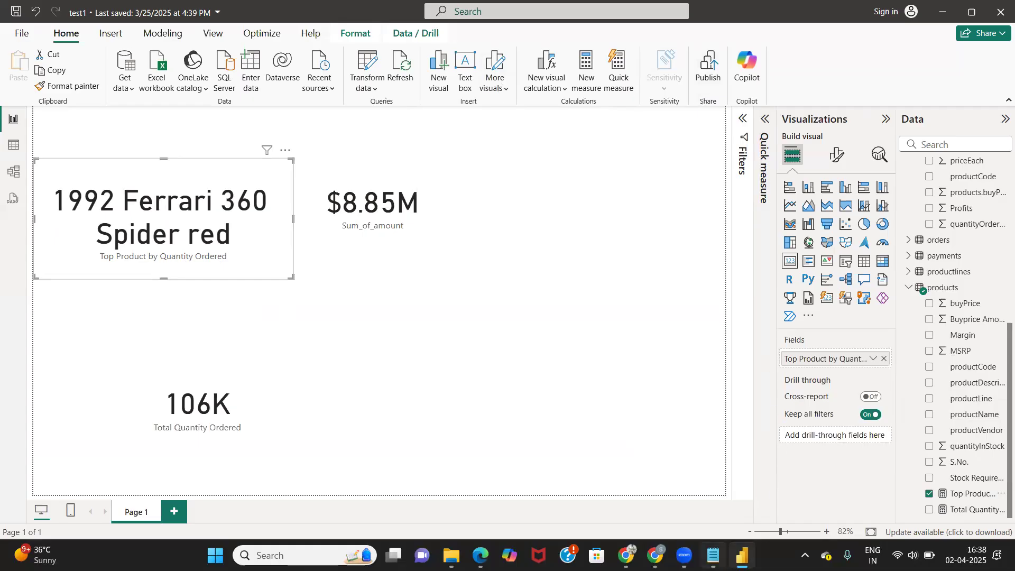
Switch to ChatGPT in the browser and review the TOPN measure, the simpler RANKX method and their explanations.
{"action": "left_click", "coordinate": [654, 555]}
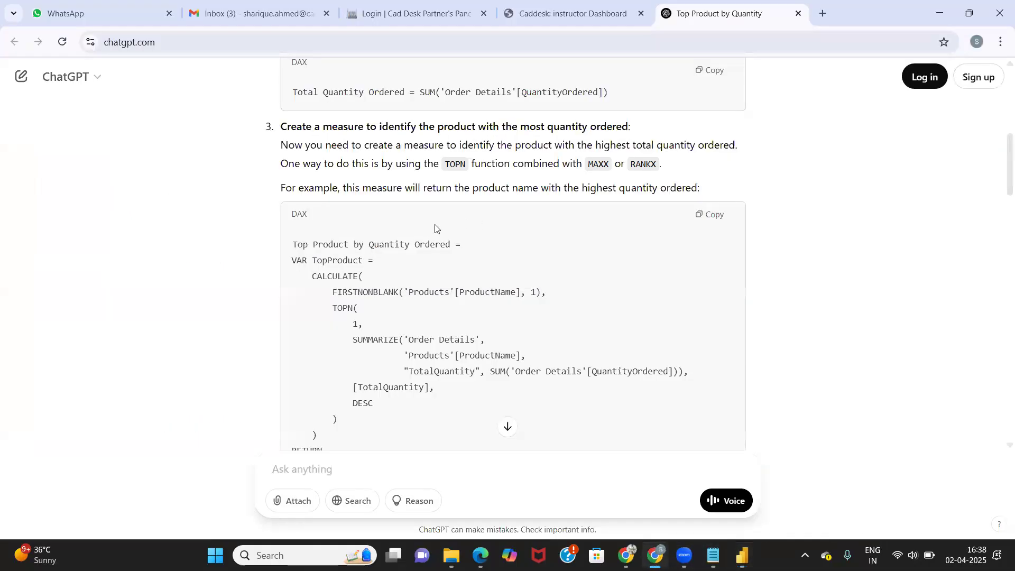
{"action": "scroll", "coordinate": [435, 227], "scroll_direction": "down", "scroll_amount": 5}
{"action": "scroll", "coordinate": [435, 227], "scroll_direction": "down", "scroll_amount": 10}
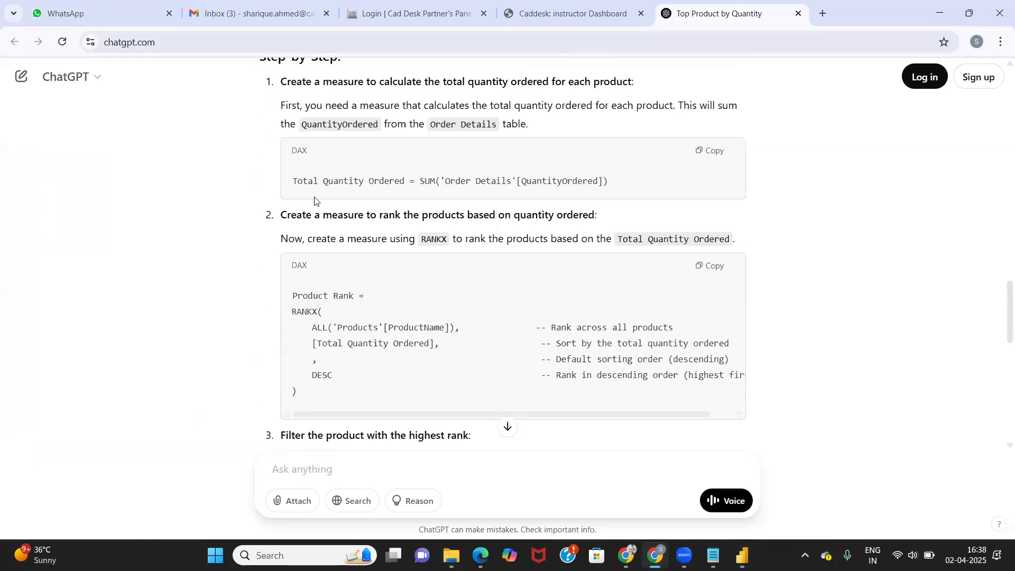
{"action": "scroll", "coordinate": [354, 206], "scroll_direction": "down", "scroll_amount": 8}
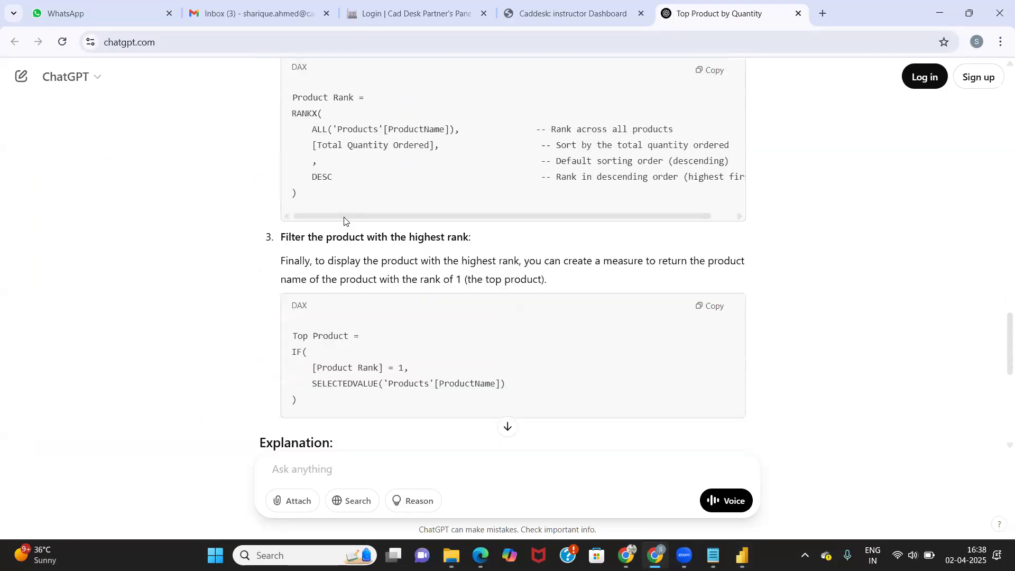
{"action": "scroll", "coordinate": [363, 201], "scroll_direction": "down", "scroll_amount": 3}
{"action": "scroll", "coordinate": [363, 201], "scroll_direction": "up", "scroll_amount": 15}
{"action": "scroll", "coordinate": [363, 200], "scroll_direction": "up", "scroll_amount": 8}
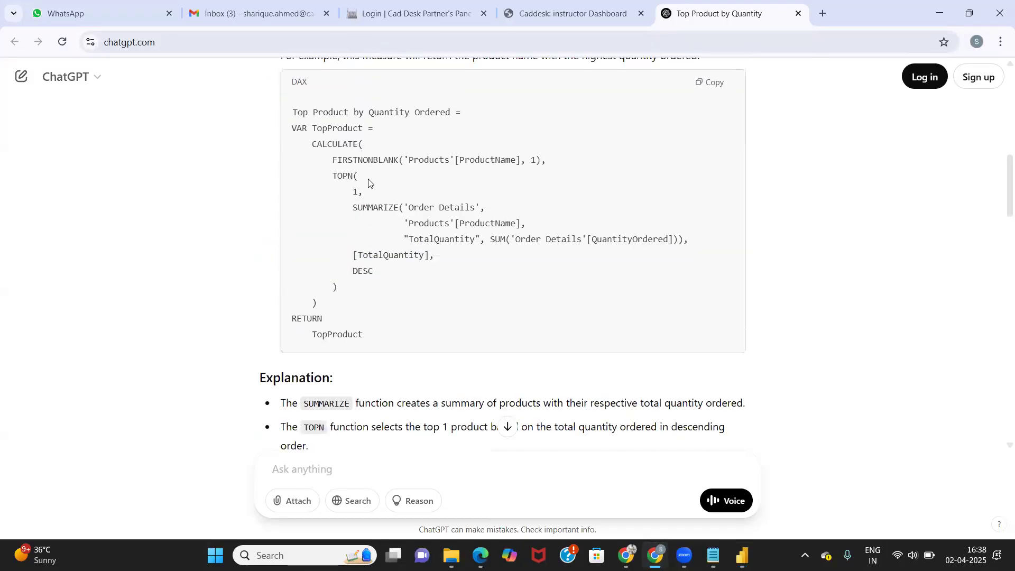
{"action": "scroll", "coordinate": [367, 185], "scroll_direction": "down", "scroll_amount": 5}
{"action": "scroll", "coordinate": [367, 189], "scroll_direction": "down", "scroll_amount": 15}
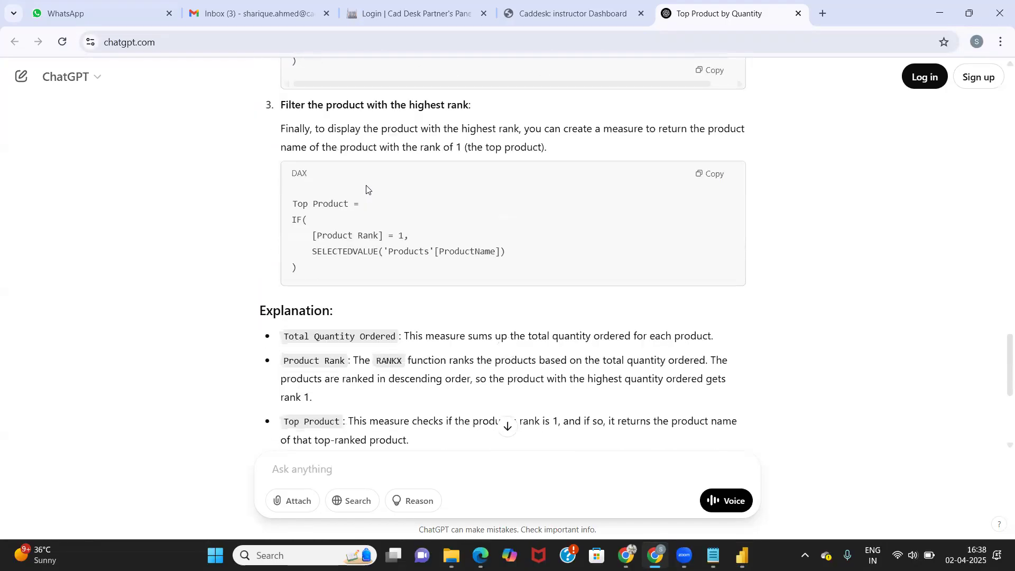
{"action": "scroll", "coordinate": [368, 189], "scroll_direction": "down", "scroll_amount": 4}
{"action": "scroll", "coordinate": [367, 188], "scroll_direction": "down", "scroll_amount": 1}
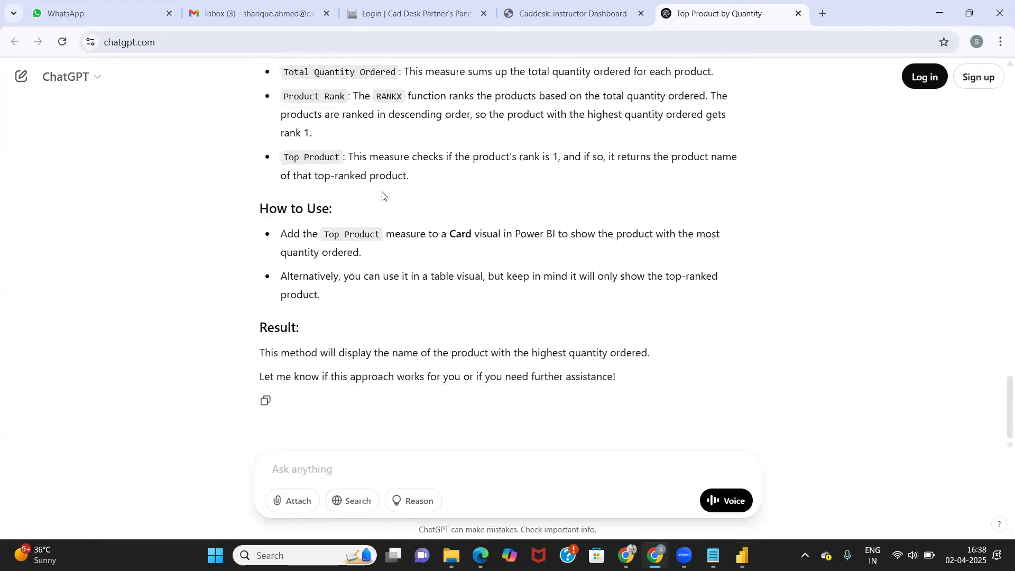
{"action": "scroll", "coordinate": [384, 195], "scroll_direction": "up", "scroll_amount": 10}
{"action": "scroll", "coordinate": [383, 195], "scroll_direction": "up", "scroll_amount": 12}
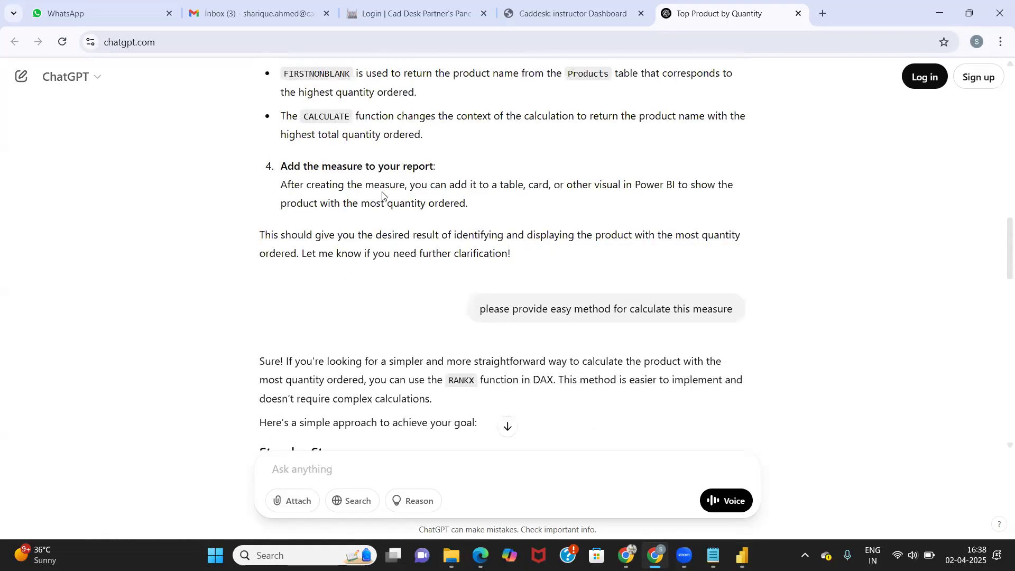
Return to the test1 report in Power BI and start a new calculated table named Total Quantity Product in table view.
{"action": "mouse_move", "coordinate": [742, 554]}
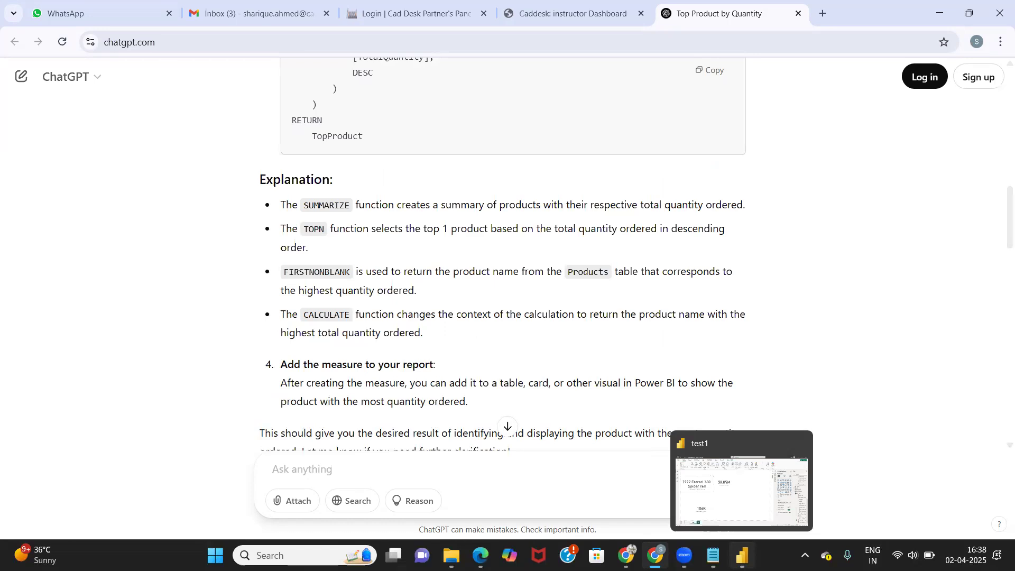
{"action": "left_click", "coordinate": [739, 492]}
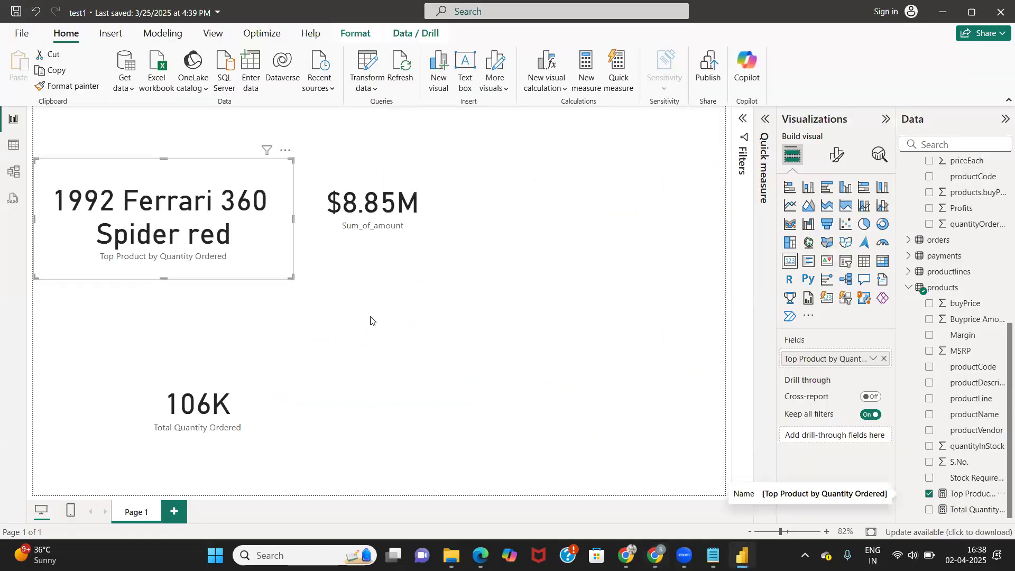
{"action": "left_click", "coordinate": [318, 296]}
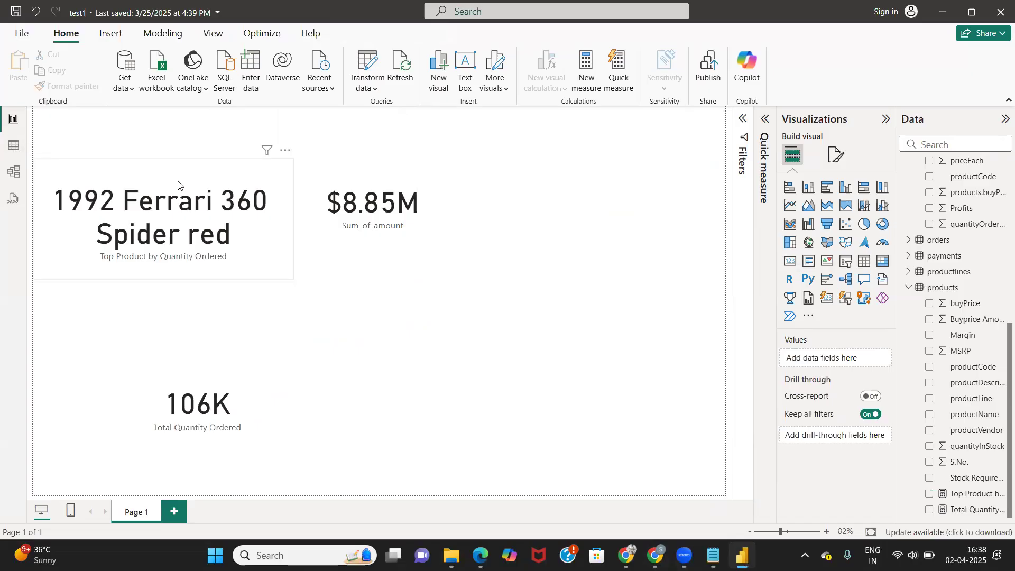
{"action": "left_click", "coordinate": [13, 146]}
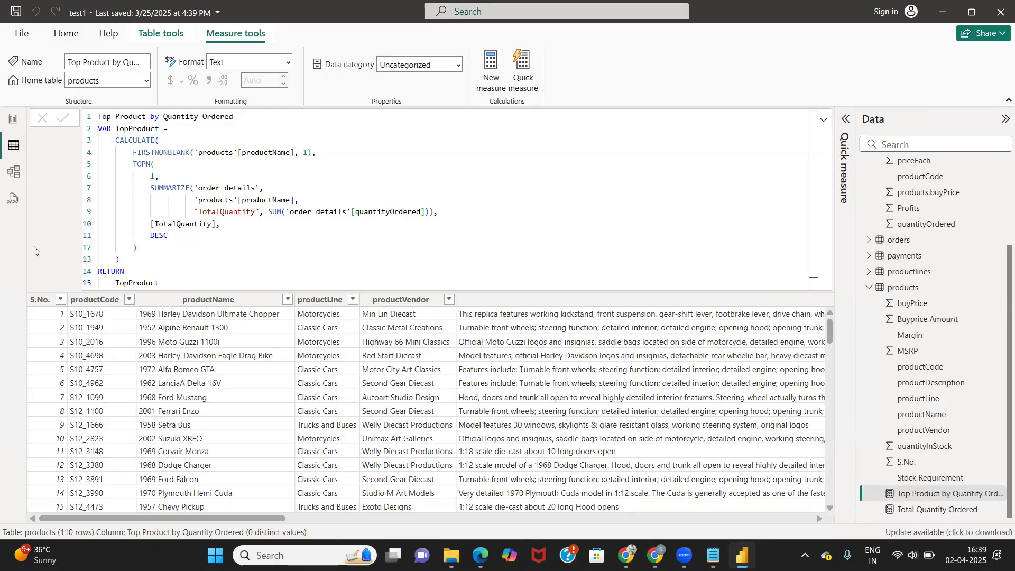
{"action": "left_click", "coordinate": [66, 33]}
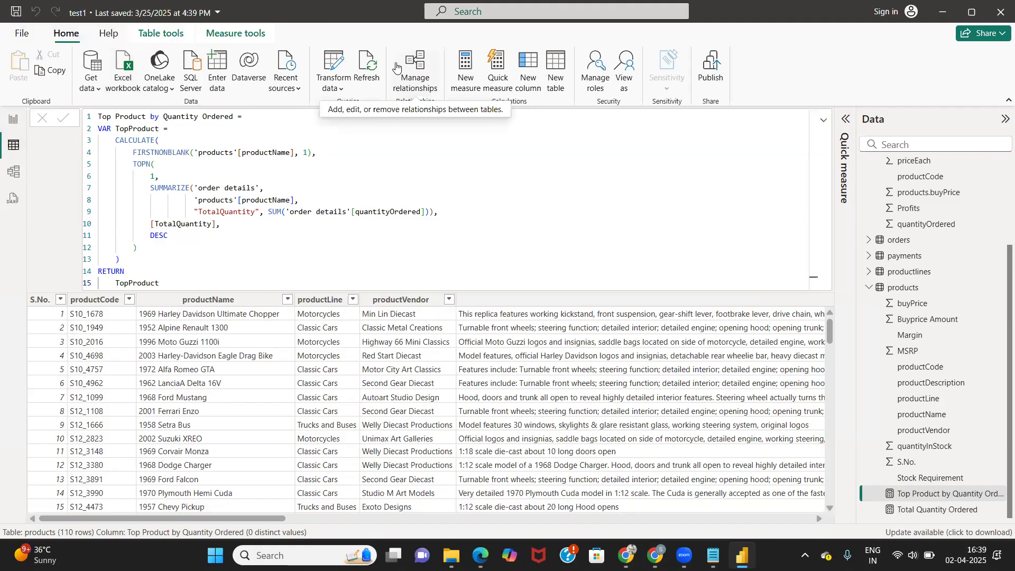
{"action": "left_click", "coordinate": [558, 68]}
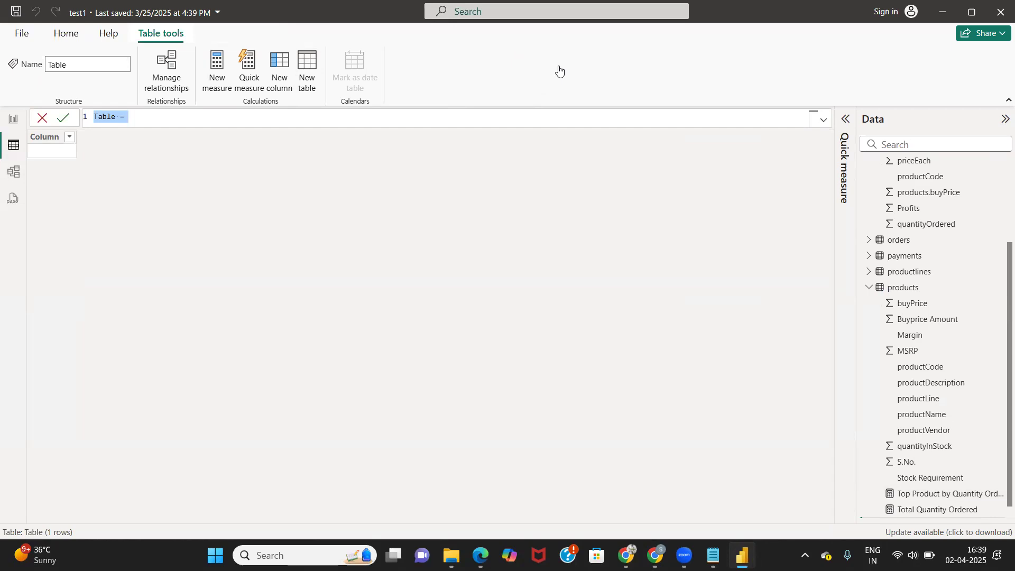
{"action": "type", "text": "T"}
{"action": "type", "text": "otal"}
{"action": "type", "text": " Q"}
{"action": "type", "text": "un"}
{"action": "type", "text": "antity"}
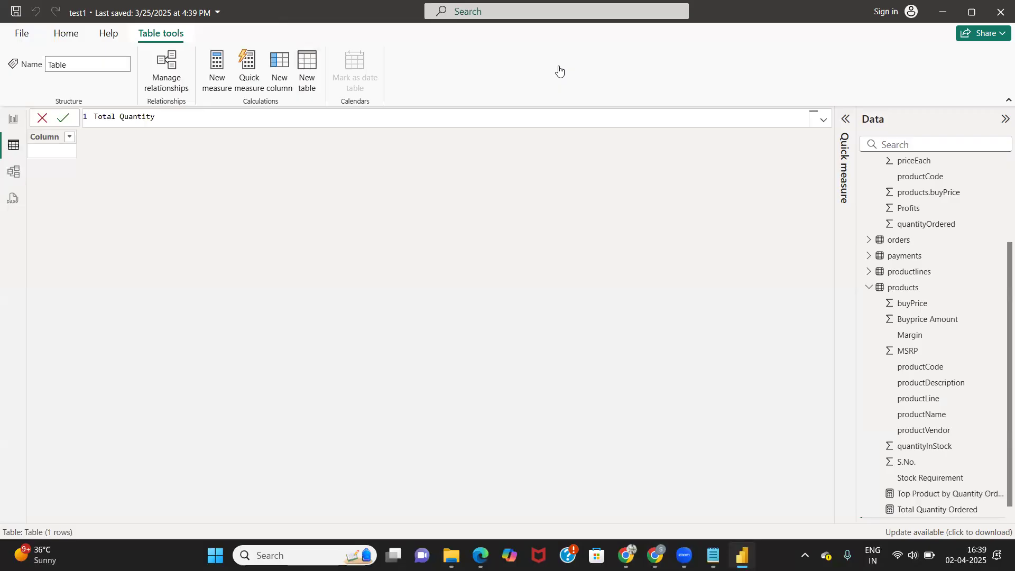
{"action": "type", "text": " Product = "}
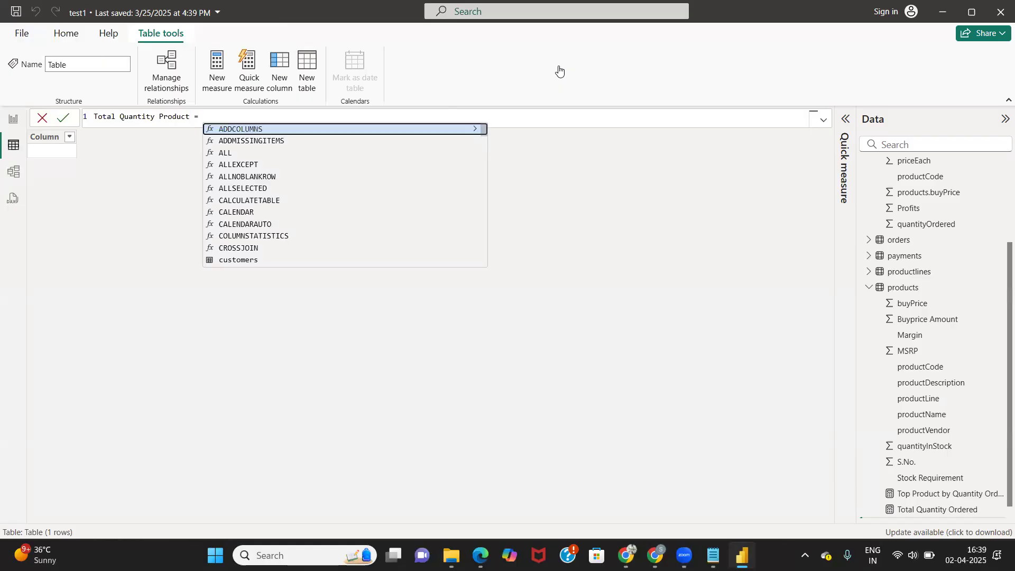
Begin the table's expression with the SUMMARIZE function, using products as its source table.
{"action": "type", "text": "Sum"}
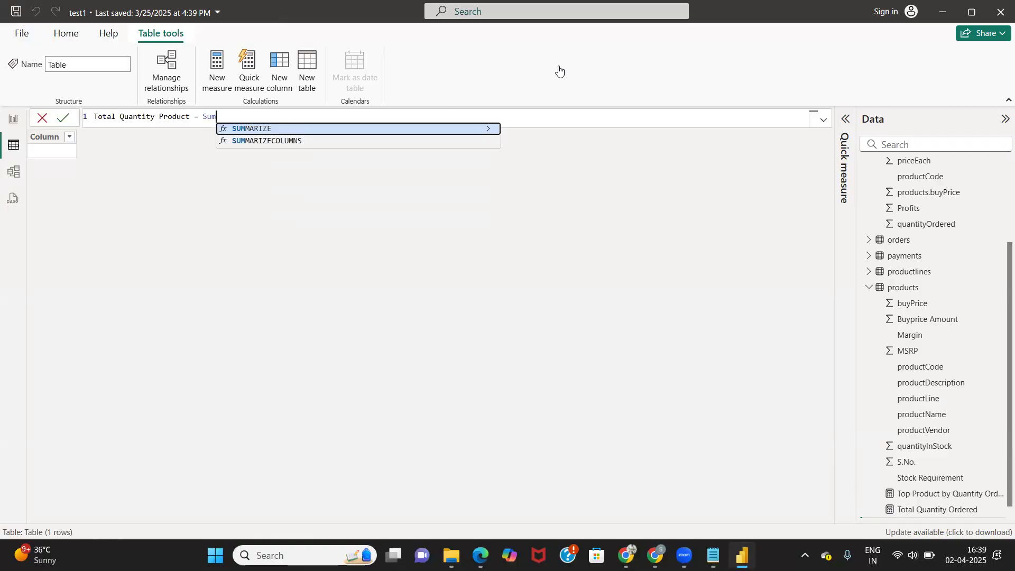
{"action": "key", "text": "Tab"}
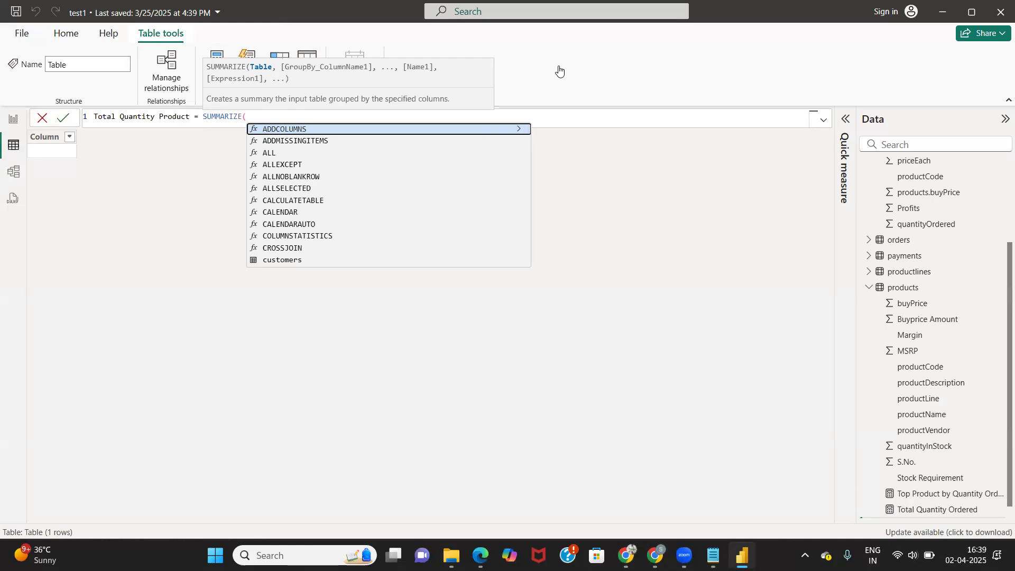
{"action": "type", "text": "pro"}
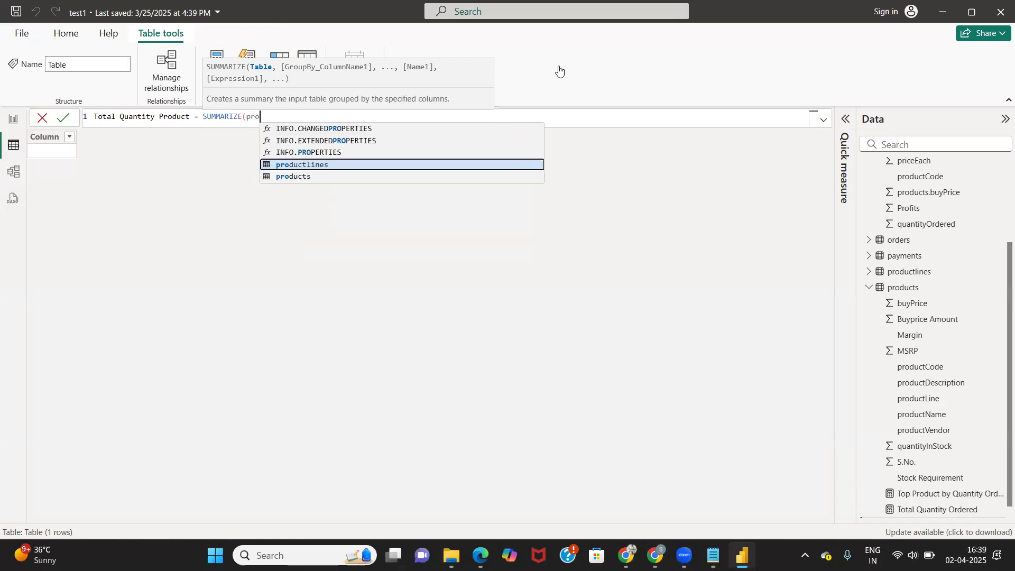
{"action": "key", "text": "Down"}
{"action": "key", "text": "Tab"}
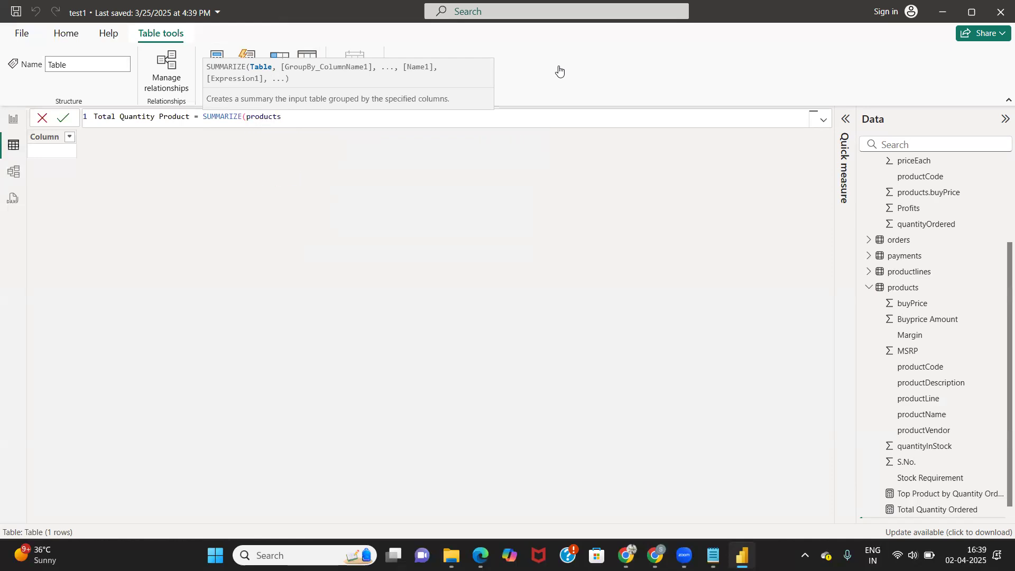
Group the SUMMARIZE expression by the products[productName] column.
{"action": "type", "text": ","}
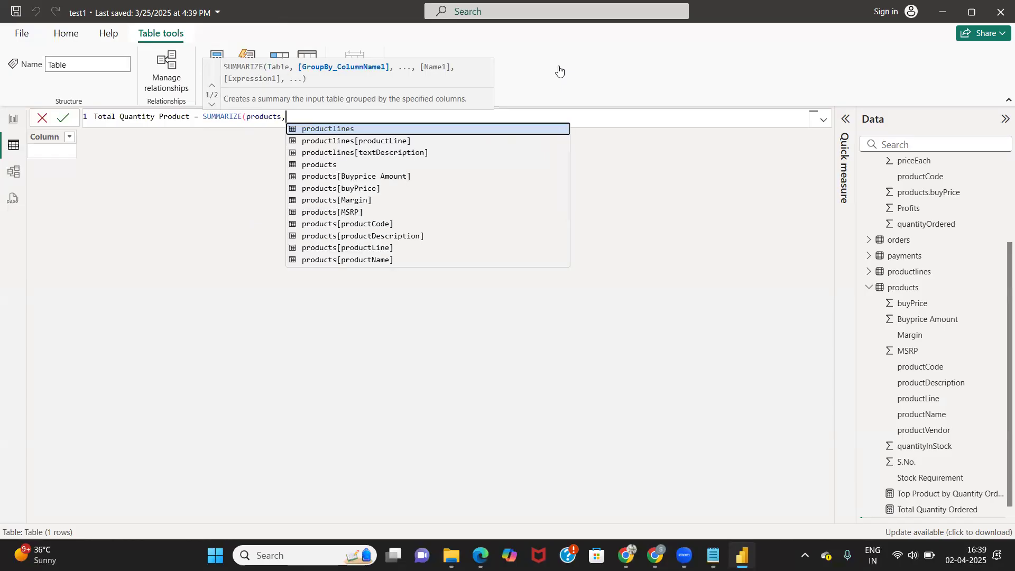
{"action": "type", "text": "pro"}
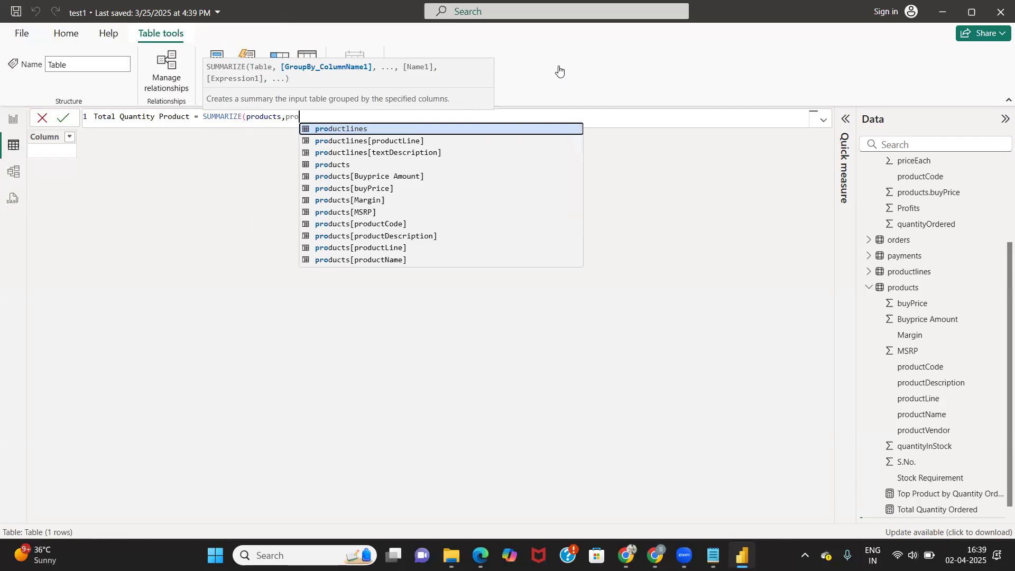
{"action": "key", "text": "Down"}
{"action": "key", "text": "Down"}
{"action": "key", "text": "Down"}
{"action": "key", "text": "Down"}
{"action": "key", "text": "Down"}
{"action": "key", "text": "Down"}
{"action": "key", "text": "Down"}
{"action": "key", "text": "Down"}
{"action": "key", "text": "Down"}
{"action": "key", "text": "Down"}
{"action": "key", "text": "Down"}
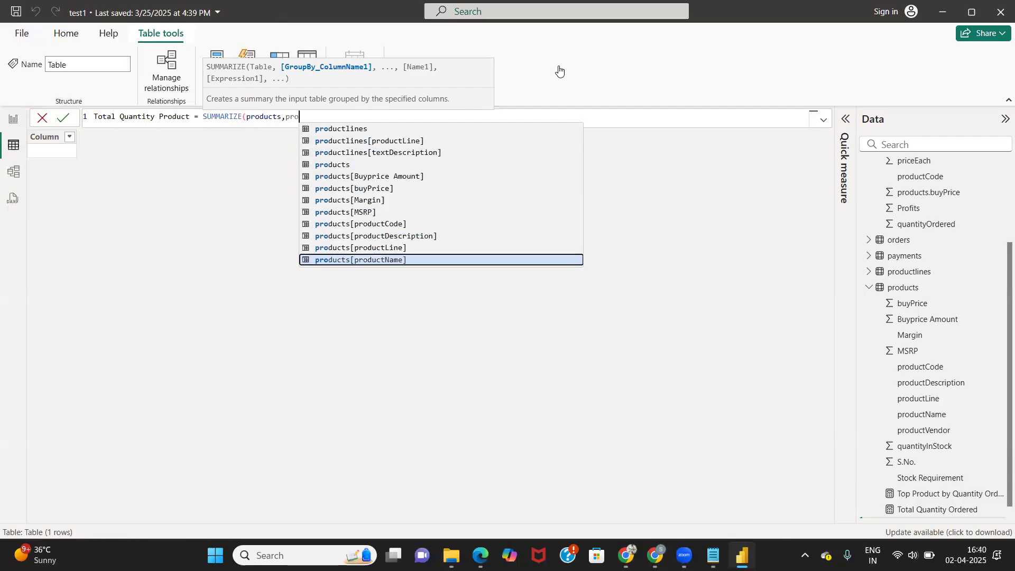
{"action": "key", "text": "Tab"}
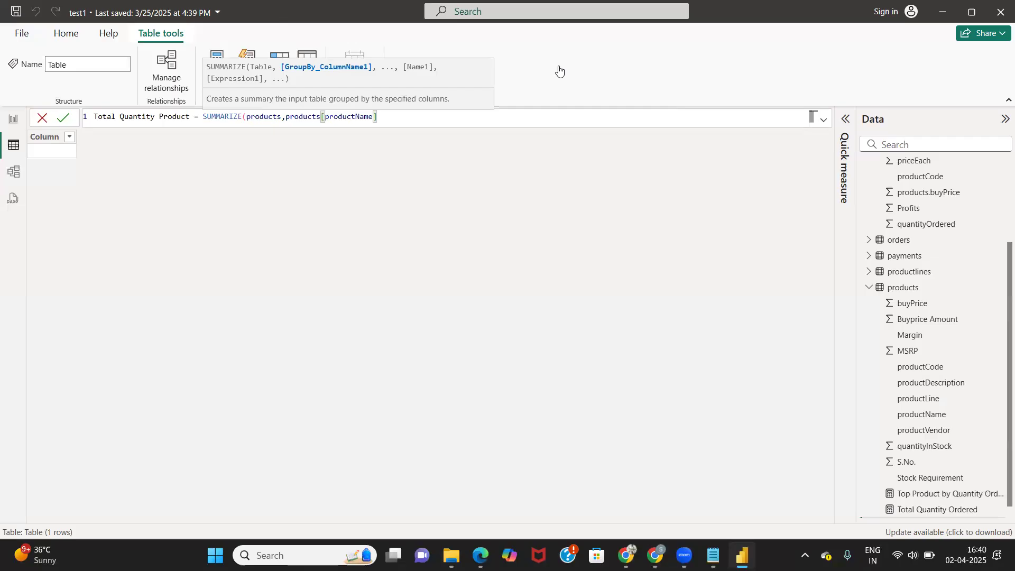
Add a "Total Quantity" column to the expression as the SUM of 'order details'[quantityOrdered] and create the table.
{"action": "type", "text": ",\"Total Quantity\",Sum"}
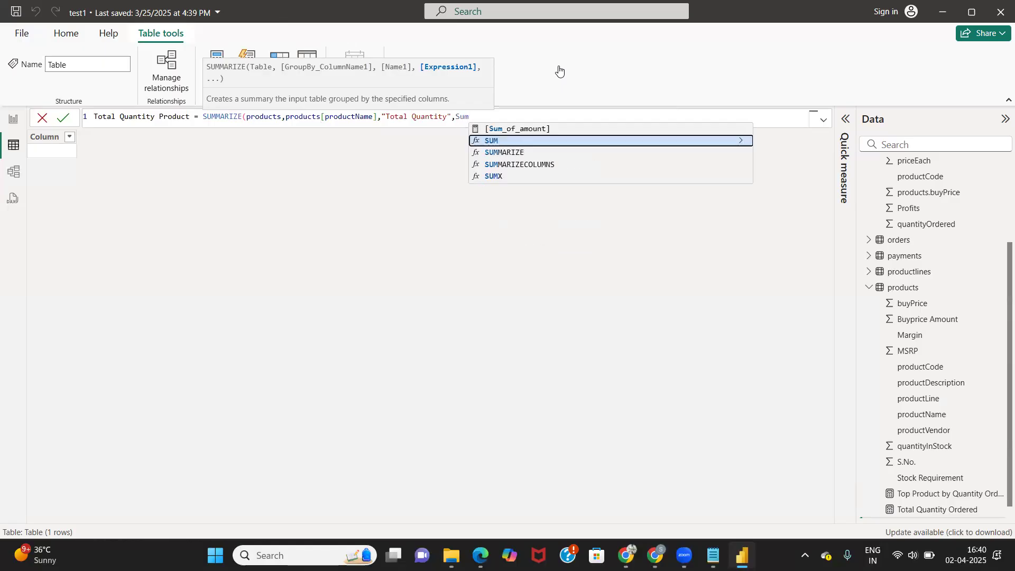
{"action": "key", "text": "Tab"}
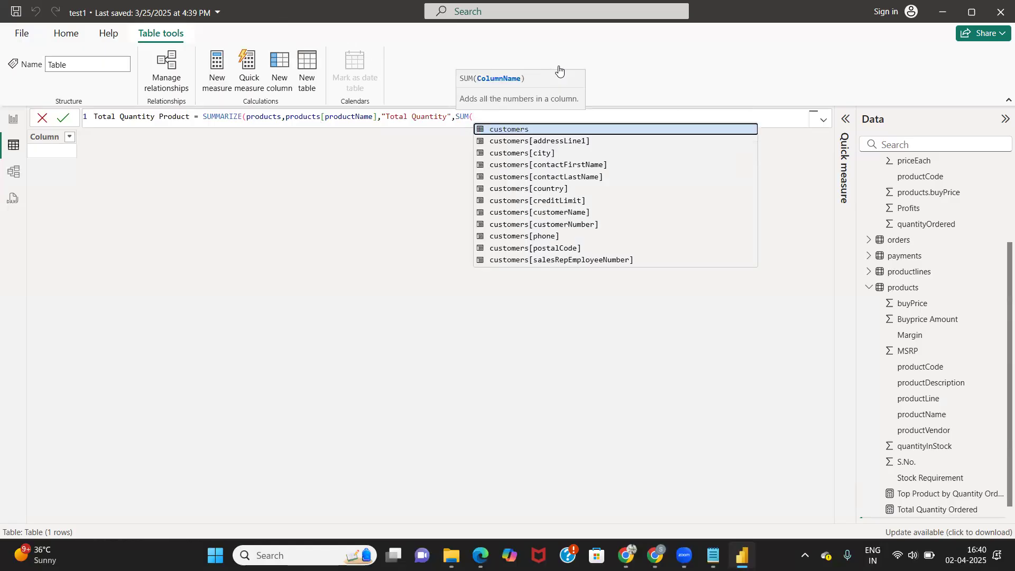
{"action": "type", "text": "or"}
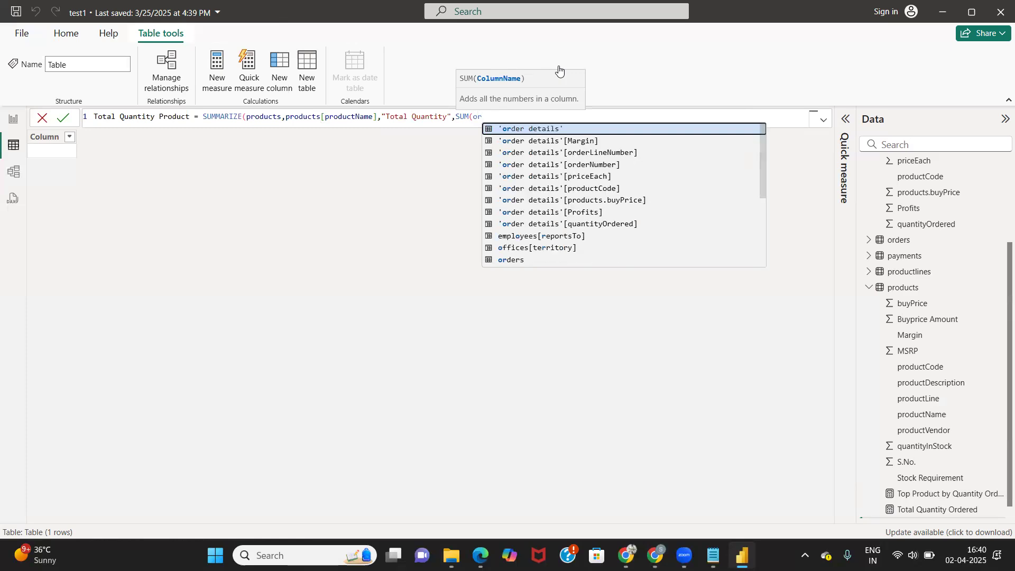
{"action": "key", "text": "Down"}
{"action": "key", "text": "Down"}
{"action": "key", "text": "Down"}
{"action": "key", "text": "Down"}
{"action": "key", "text": "Down"}
{"action": "key", "text": "Down"}
{"action": "key", "text": "Down"}
{"action": "key", "text": "Down"}
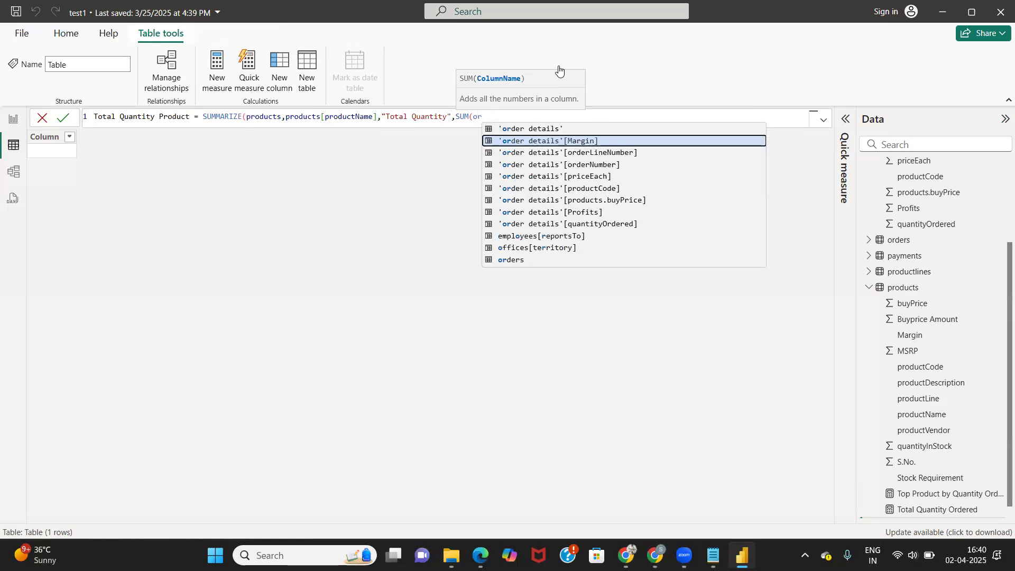
{"action": "key", "text": "Tab"}
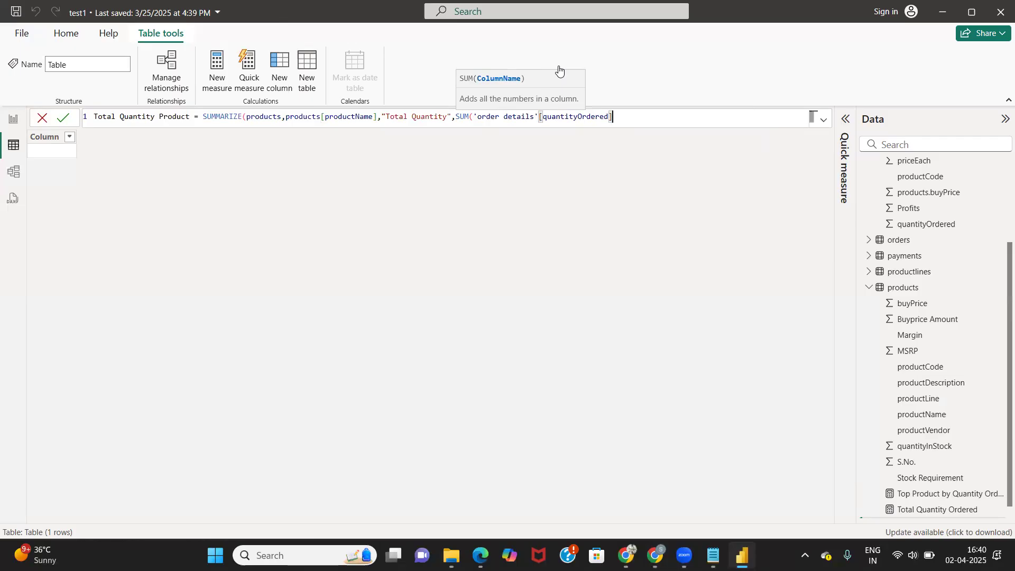
{"action": "type", "text": ")"}
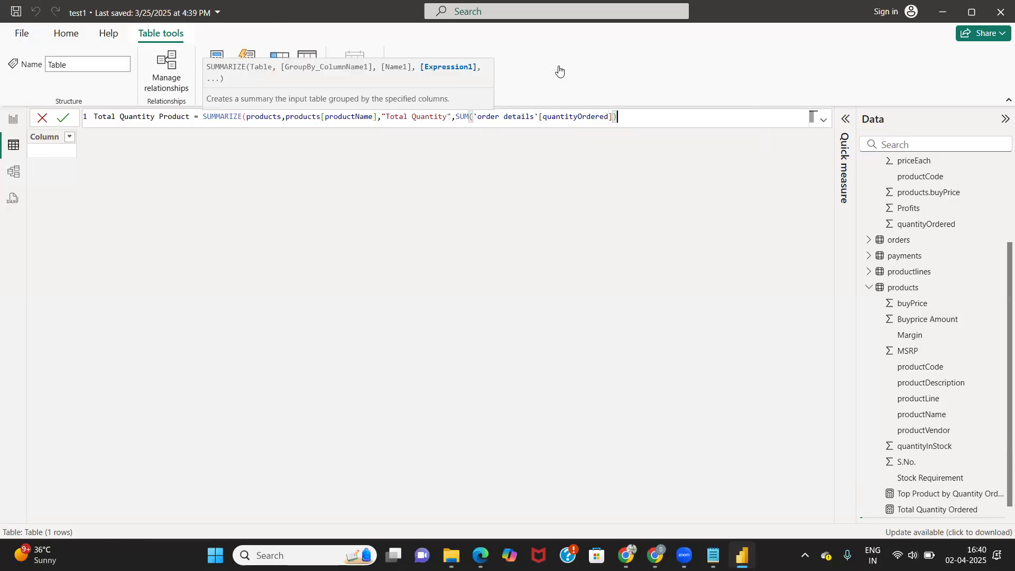
{"action": "type", "text": ")"}
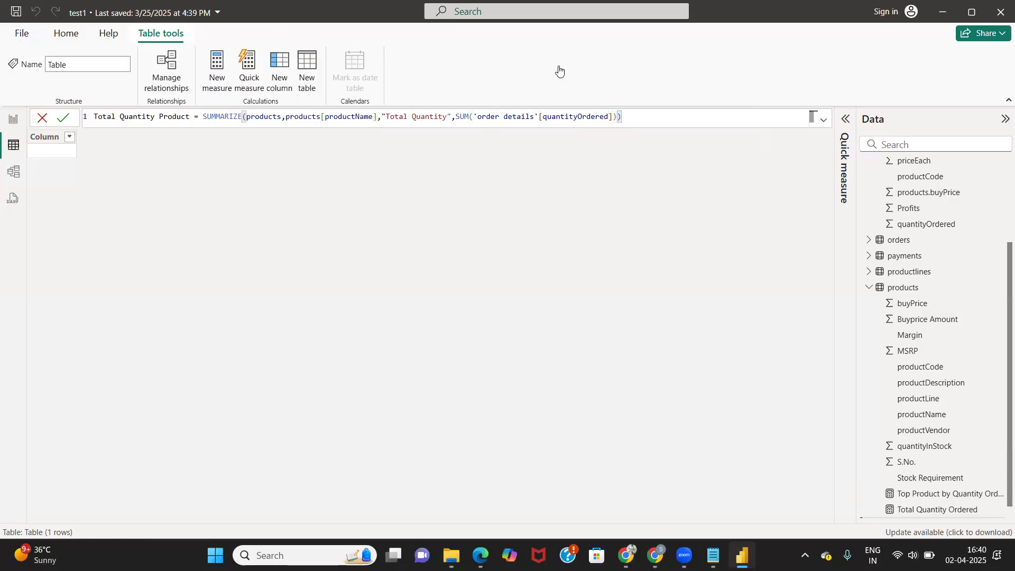
{"action": "key", "text": "Return"}
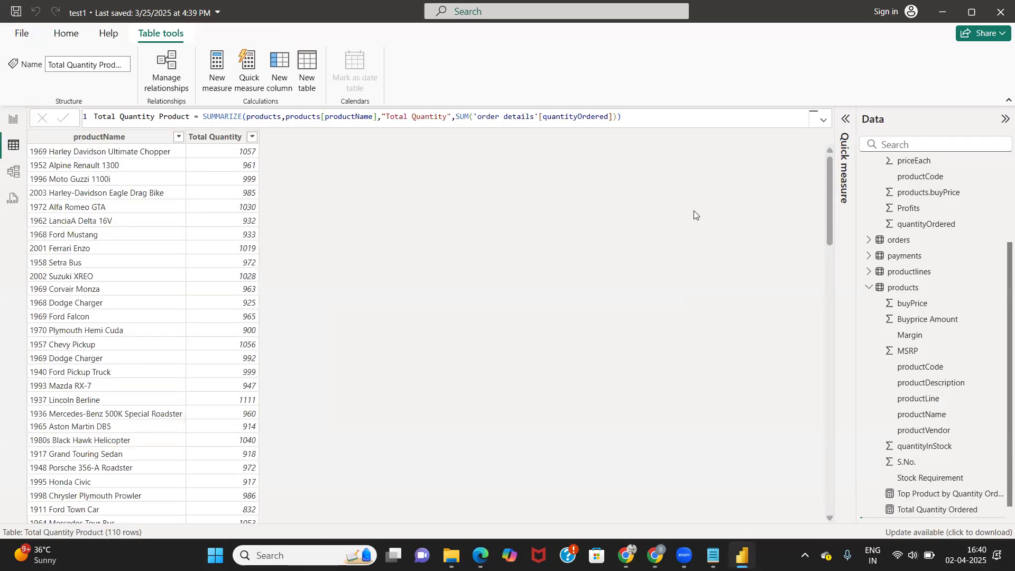
Expand the Total Quantity Product table's fields and sort its rows in descending order, first by productName, finally by Total Quantity.
{"action": "left_click", "coordinate": [868, 509]}
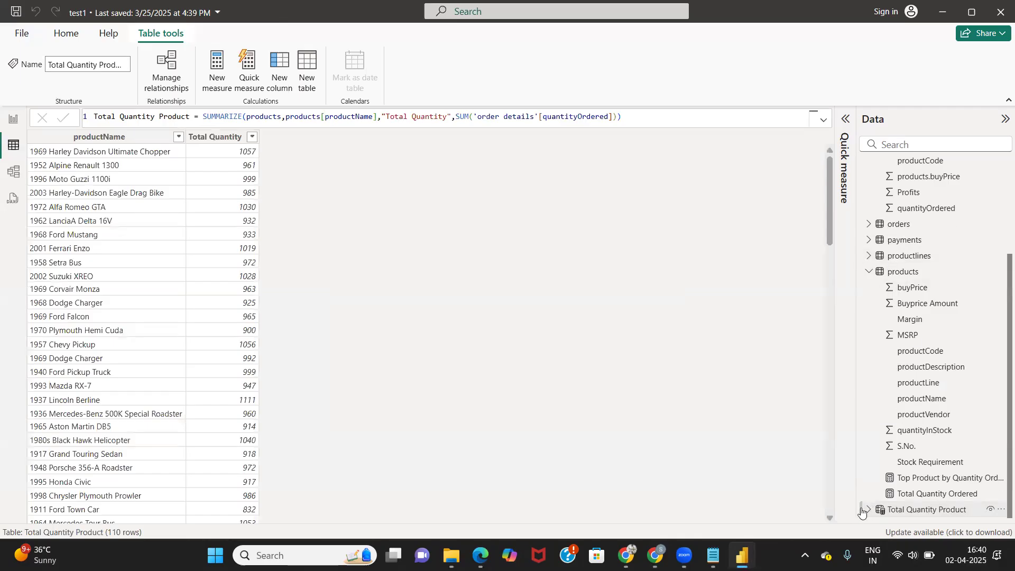
{"action": "scroll", "coordinate": [889, 470], "scroll_direction": "down", "scroll_amount": 1}
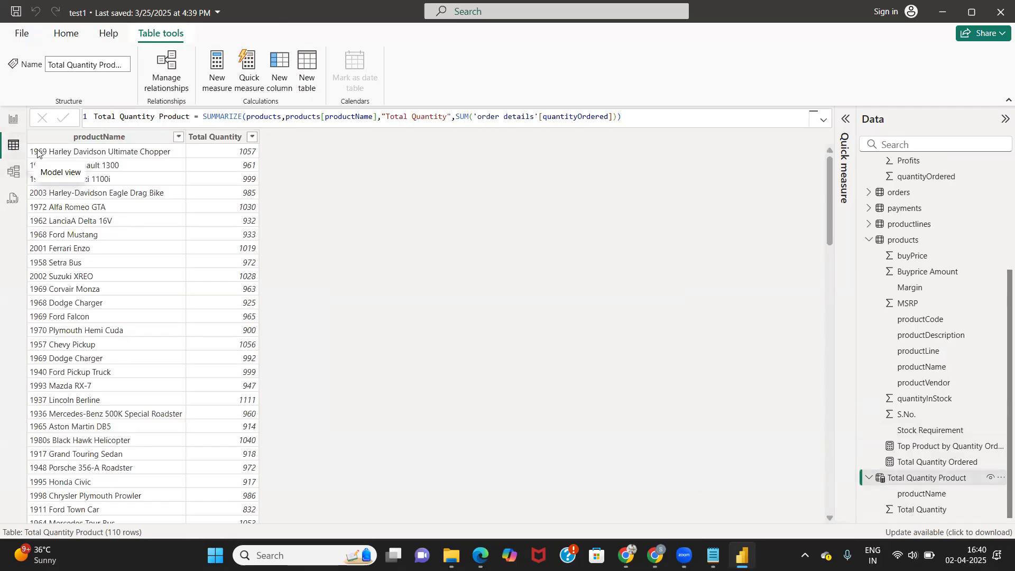
{"action": "left_click", "coordinate": [178, 137]}
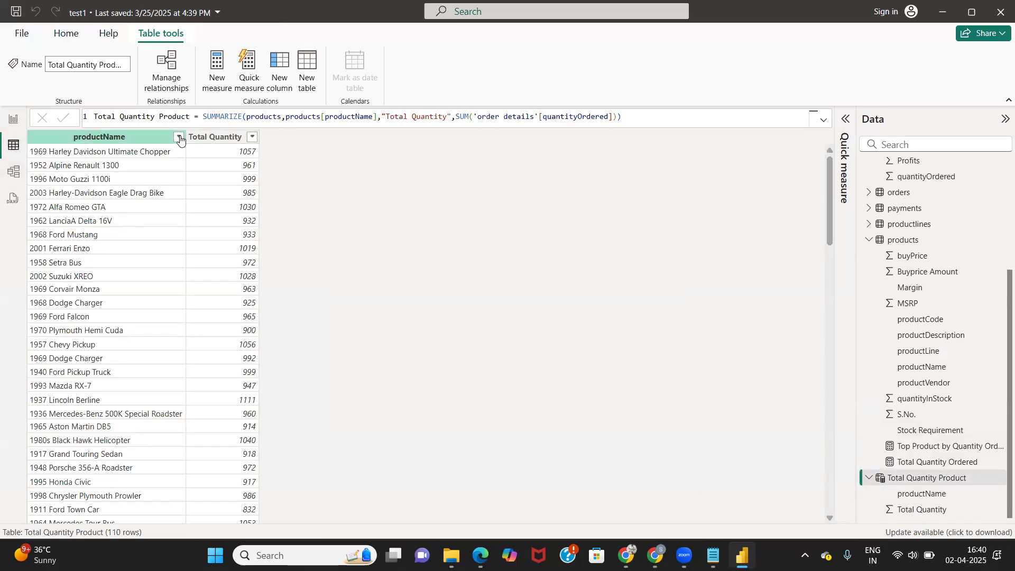
{"action": "left_click", "coordinate": [180, 138]}
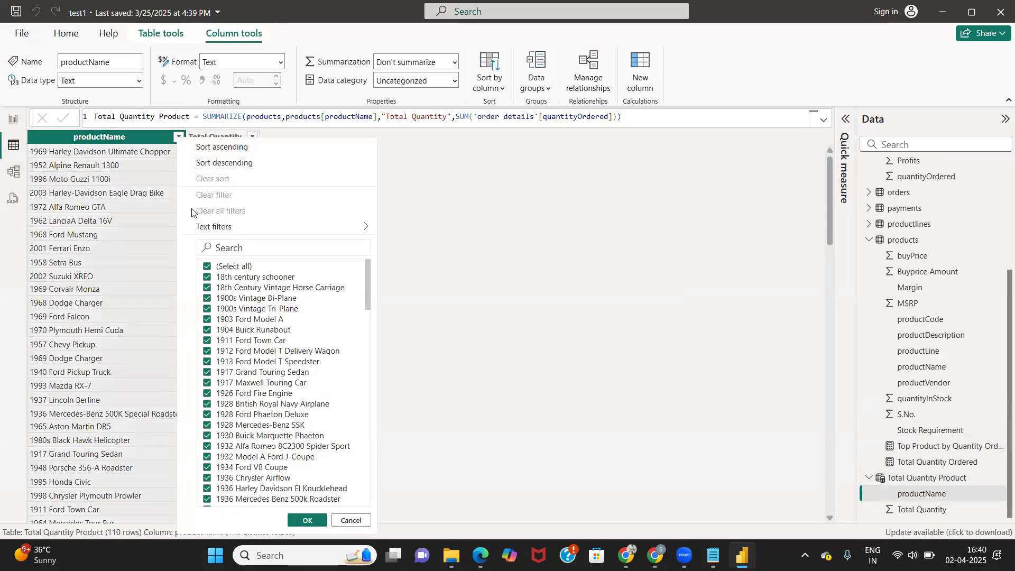
{"action": "left_click", "coordinate": [200, 164]}
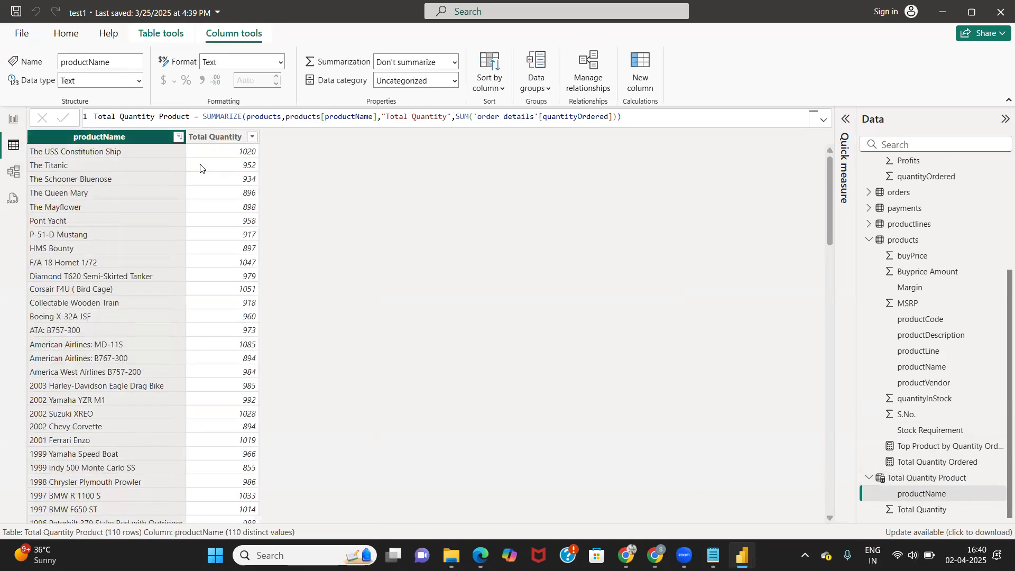
{"action": "left_click", "coordinate": [251, 138]}
{"action": "left_click", "coordinate": [275, 166]}
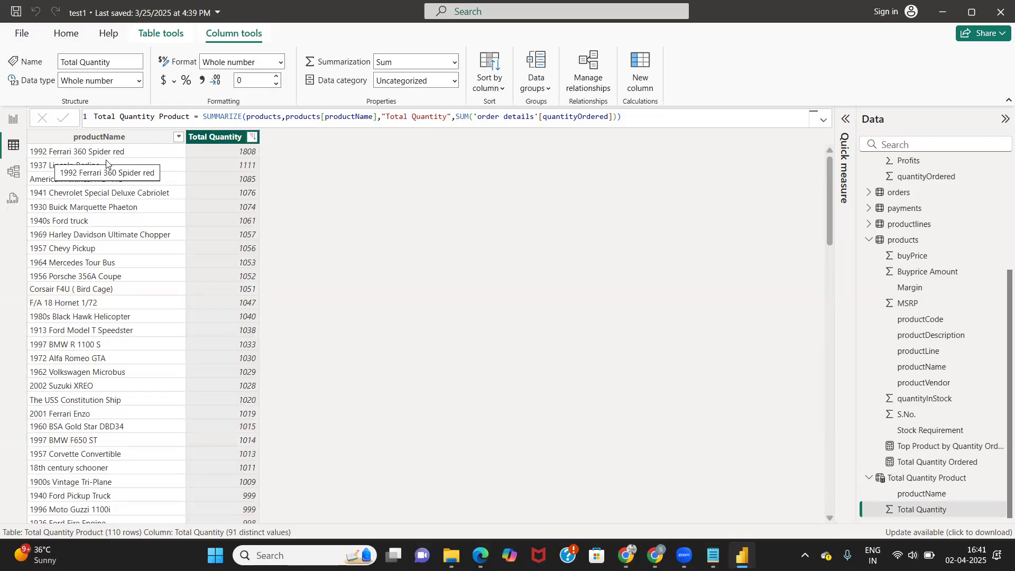
Check the top product card on the report page, and return to the Total Quantity Product table's formula.
{"action": "left_click", "coordinate": [14, 119]}
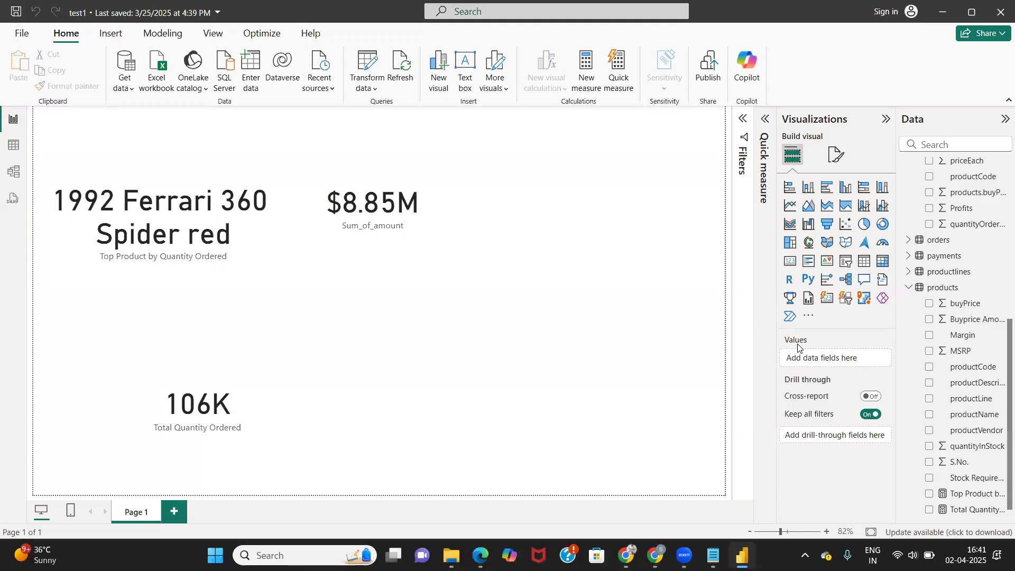
{"action": "left_click", "coordinate": [10, 146]}
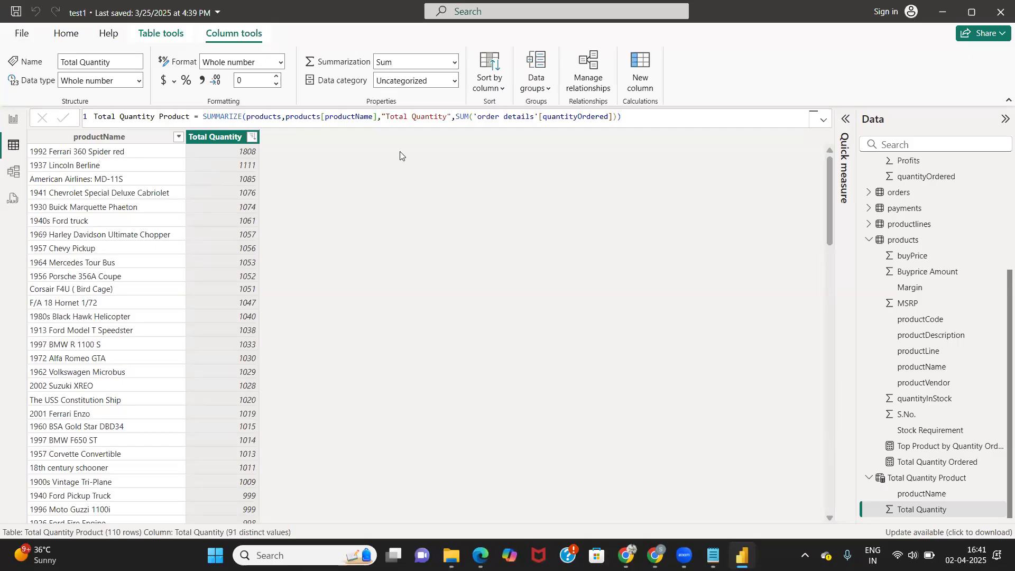
{"action": "left_click", "coordinate": [636, 118]}
Switch to ChatGPT in the browser and review the original prompt, the TOPN measure and the simpler RANKX method.
{"action": "mouse_move", "coordinate": [655, 555]}
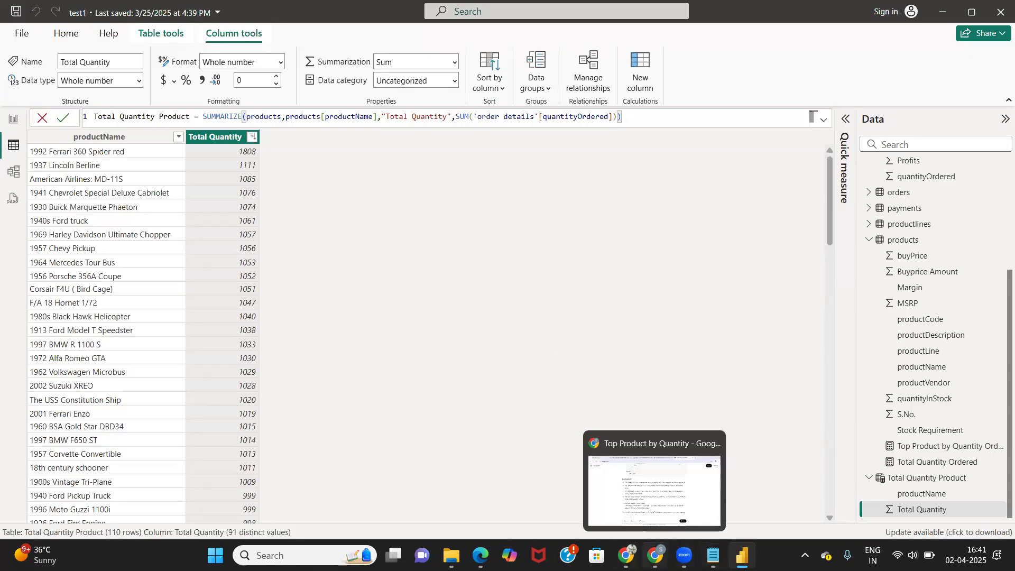
{"action": "left_click", "coordinate": [586, 519]}
{"action": "scroll", "coordinate": [515, 333], "scroll_direction": "up", "scroll_amount": 10}
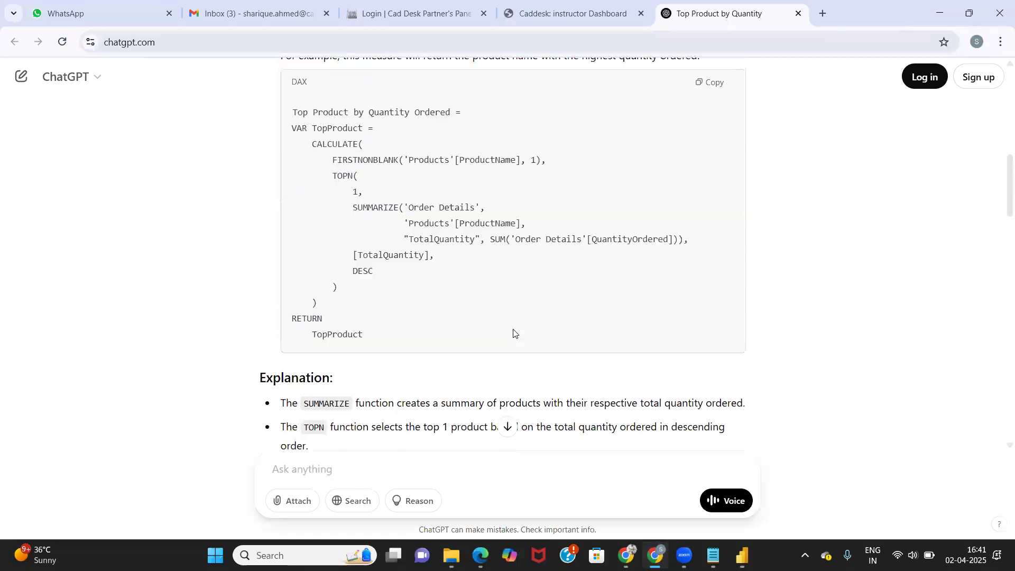
{"action": "scroll", "coordinate": [474, 311], "scroll_direction": "up", "scroll_amount": 3}
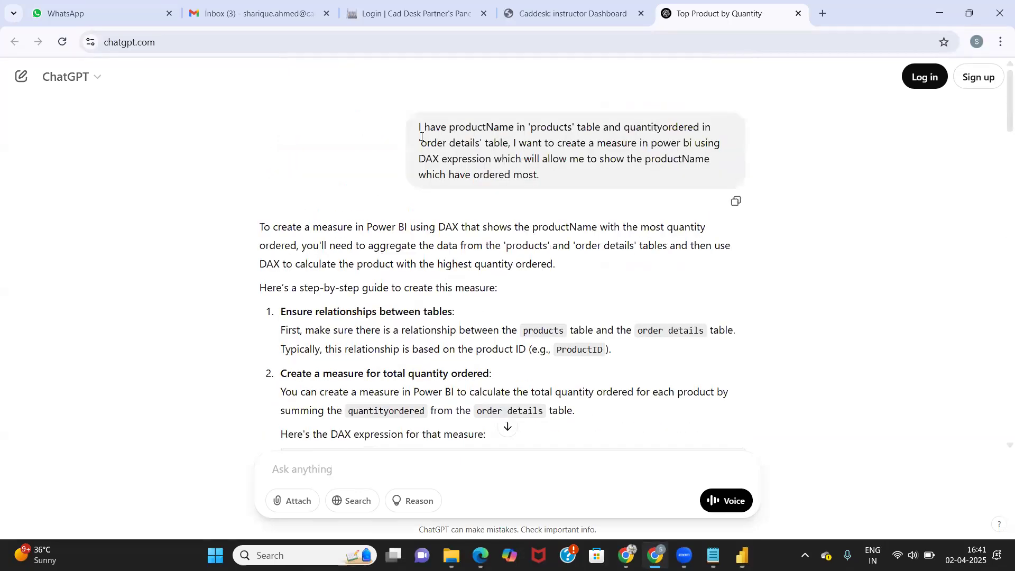
{"action": "left_click_drag", "start_coordinate": [419, 127], "coordinate": [622, 161]}
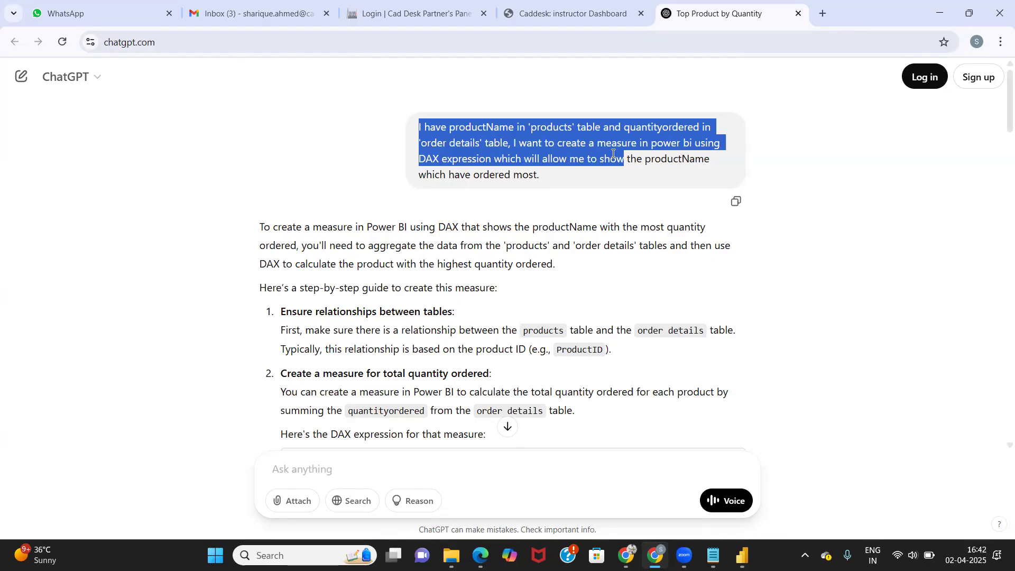
{"action": "left_click", "coordinate": [545, 175]}
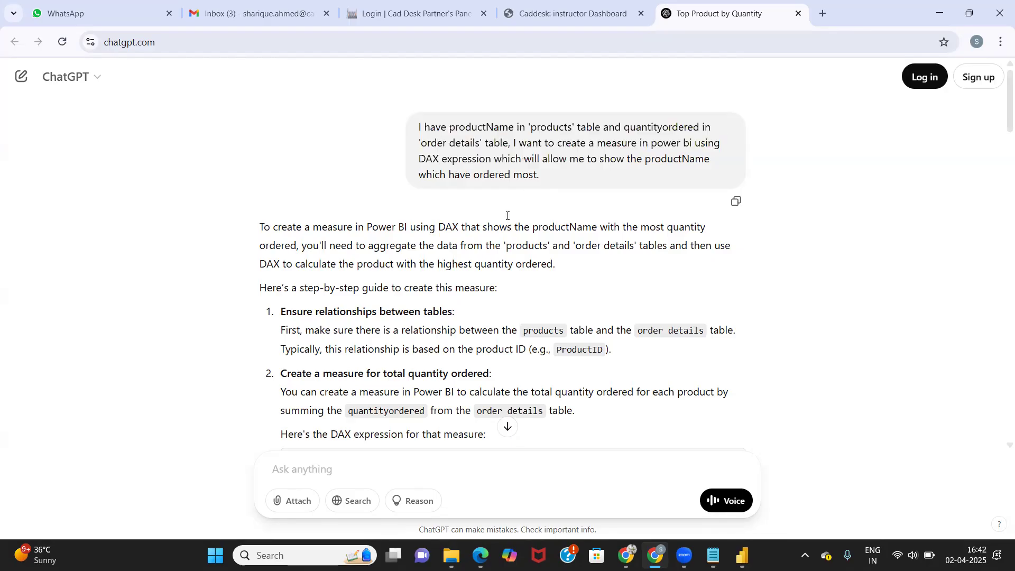
{"action": "scroll", "coordinate": [510, 214], "scroll_direction": "down", "scroll_amount": 10}
{"action": "scroll", "coordinate": [506, 216], "scroll_direction": "down", "scroll_amount": 10}
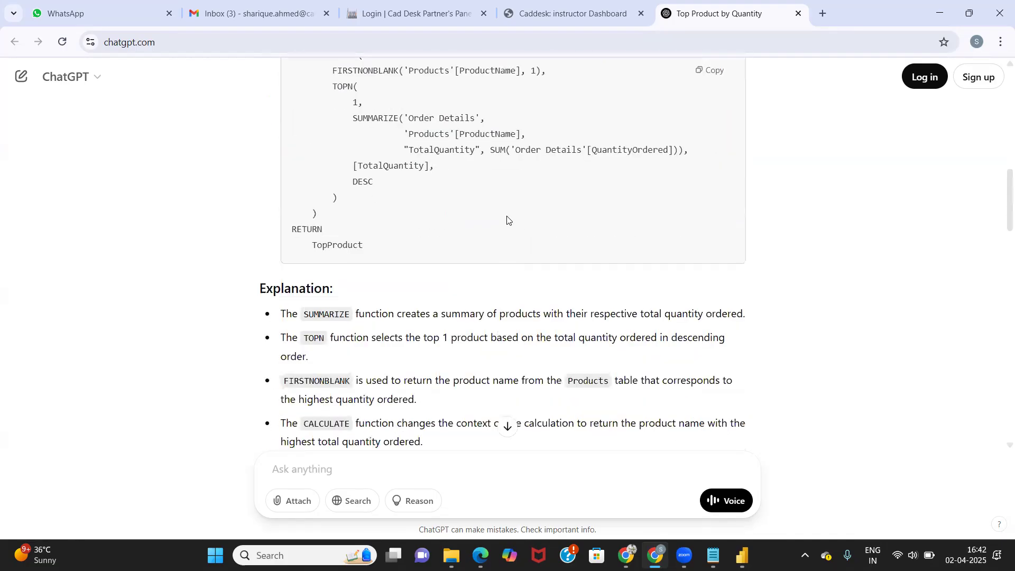
{"action": "scroll", "coordinate": [506, 218], "scroll_direction": "down", "scroll_amount": 4}
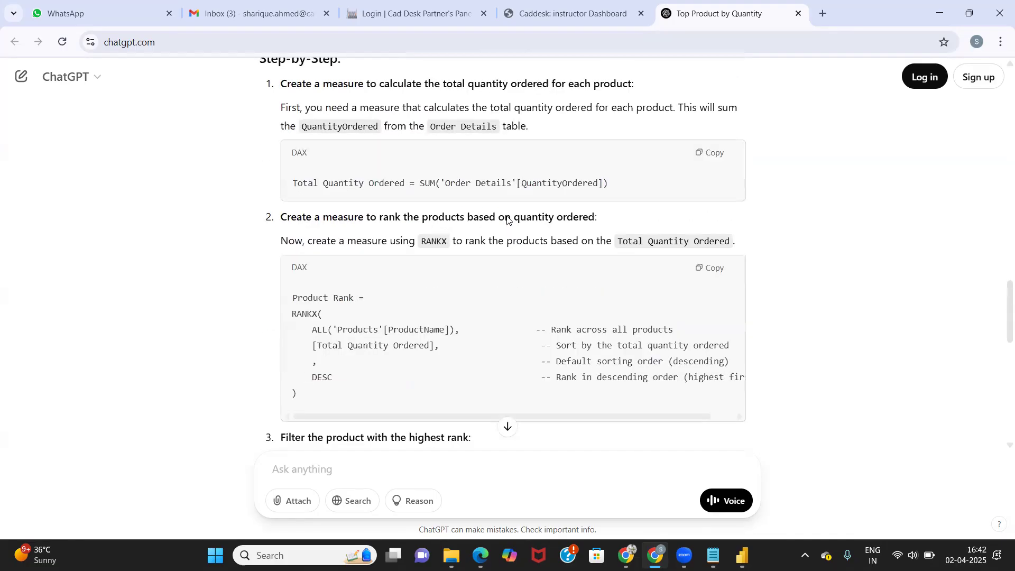
{"action": "scroll", "coordinate": [507, 216], "scroll_direction": "down", "scroll_amount": 10}
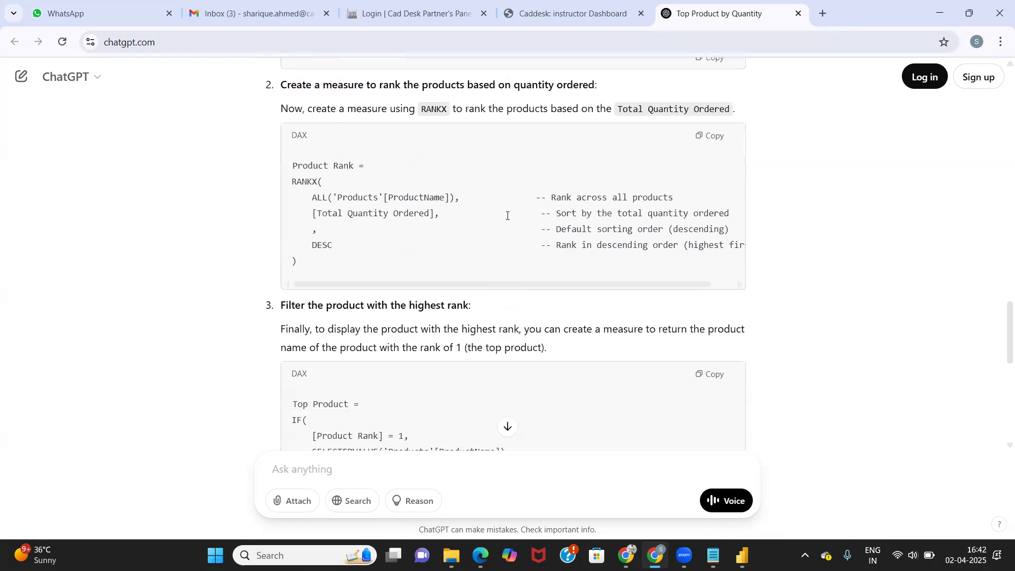
{"action": "scroll", "coordinate": [507, 215], "scroll_direction": "down", "scroll_amount": 3}
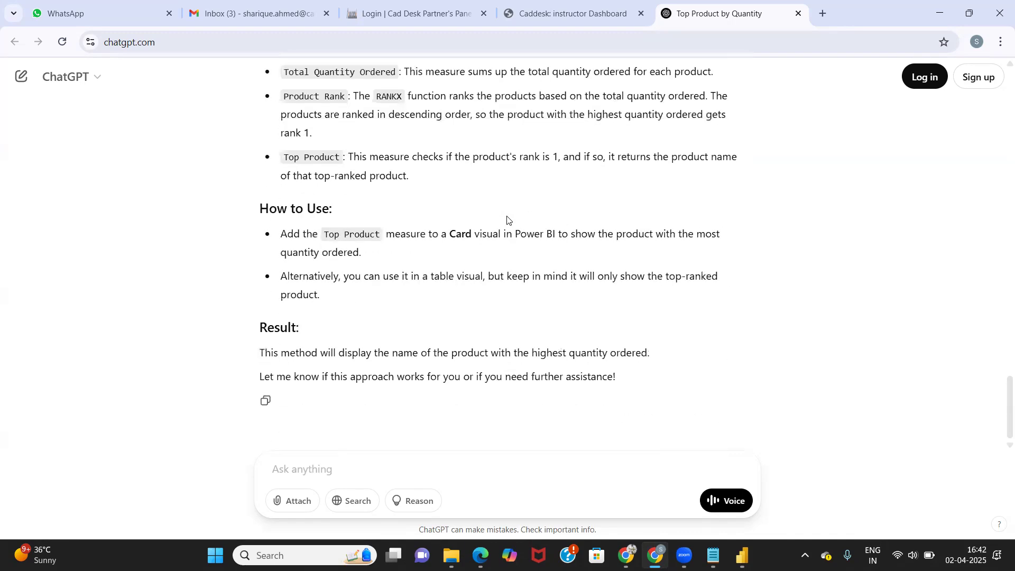
{"action": "scroll", "coordinate": [508, 218], "scroll_direction": "up", "scroll_amount": 17}
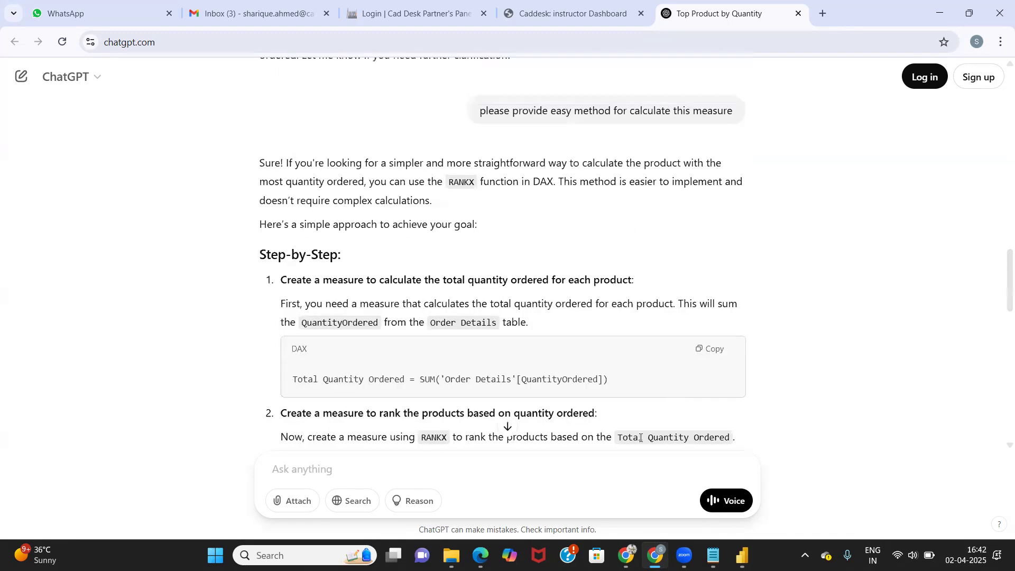
Return to Power BI, show the products table, and open the Power Query Editor to examine the customers query's Removed Columns formula.
{"action": "left_click", "coordinate": [741, 555]}
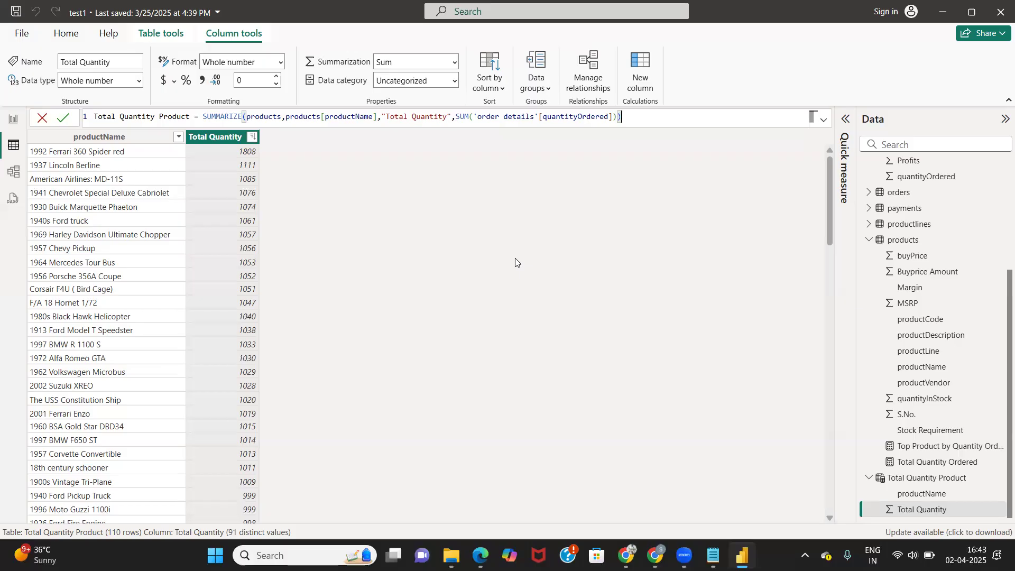
{"action": "left_click", "coordinate": [900, 242]}
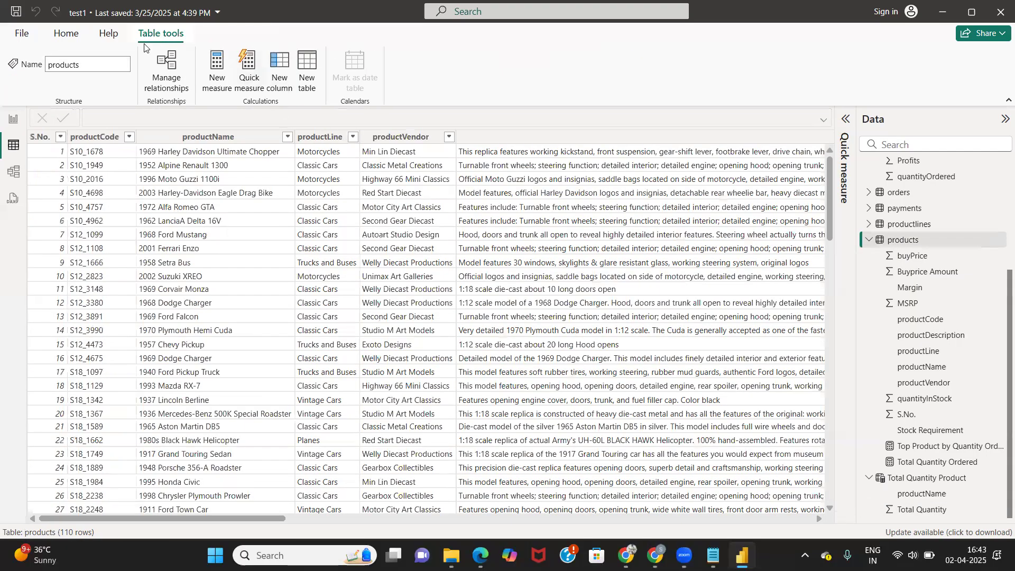
{"action": "left_click", "coordinate": [66, 33]}
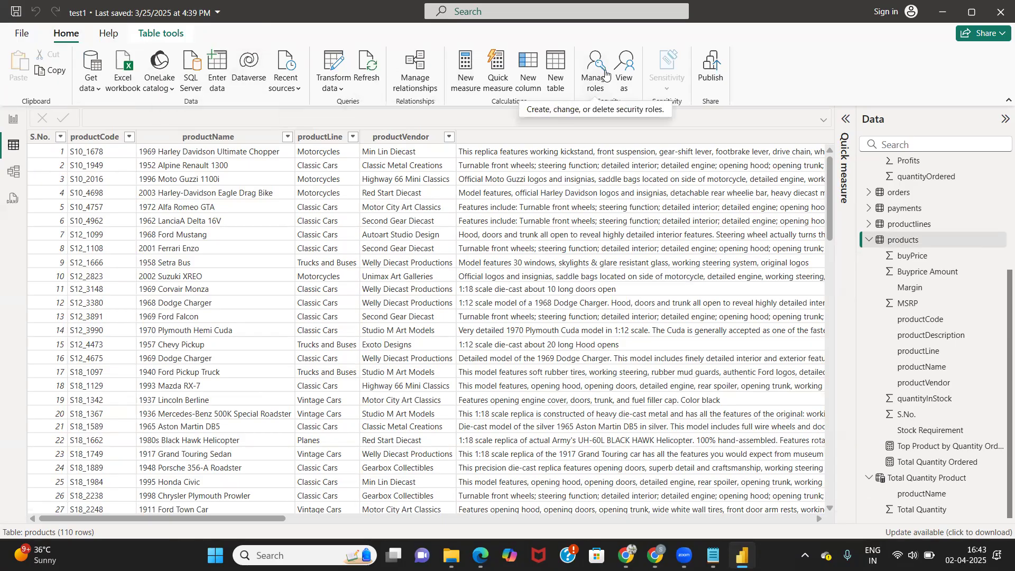
{"action": "left_click", "coordinate": [334, 69]}
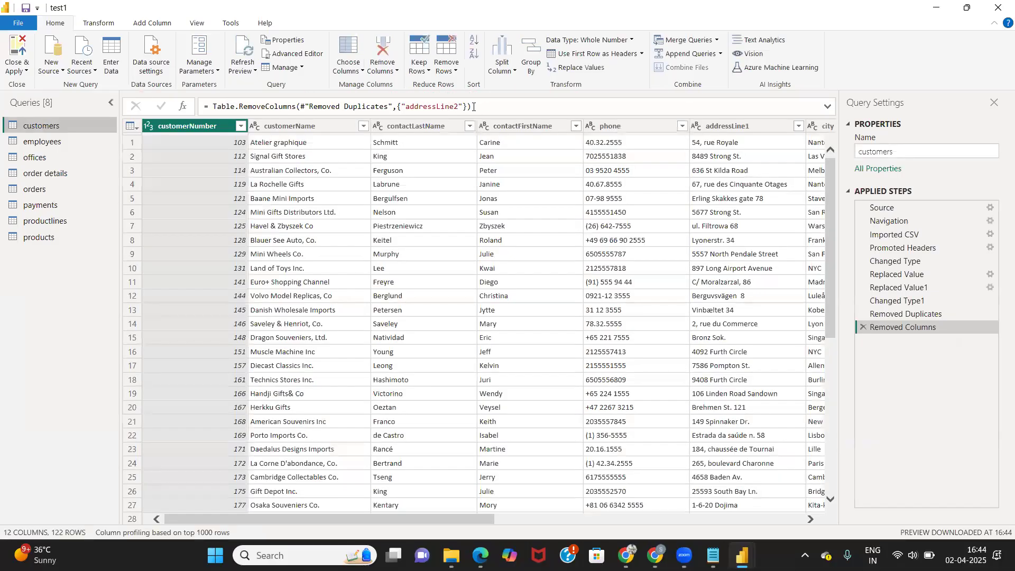
{"action": "left_click_drag", "start_coordinate": [474, 107], "coordinate": [210, 103]}
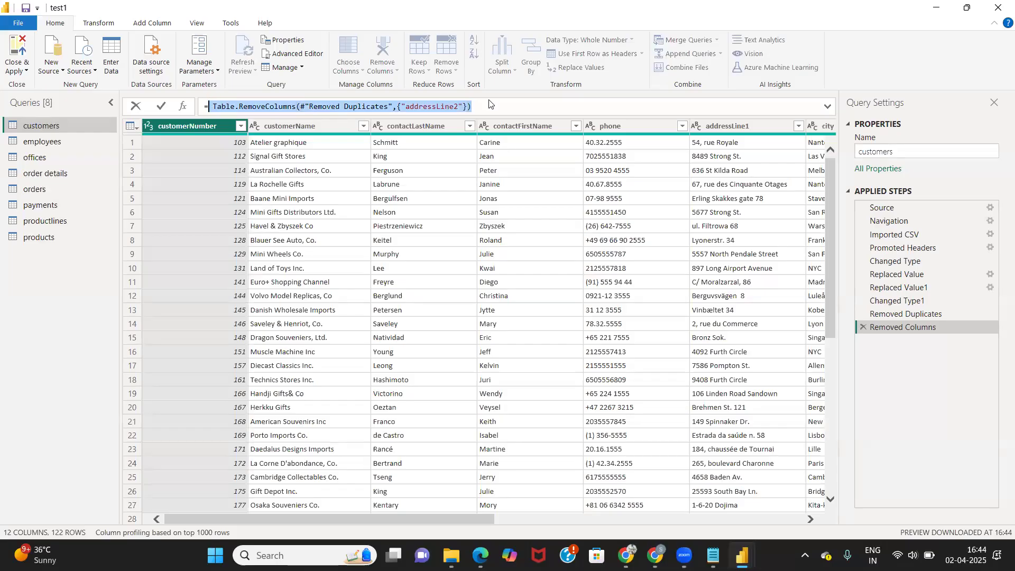
Split the customers query's customerName column by delimiter, using a space at each occurrence.
{"action": "left_click", "coordinate": [335, 59]}
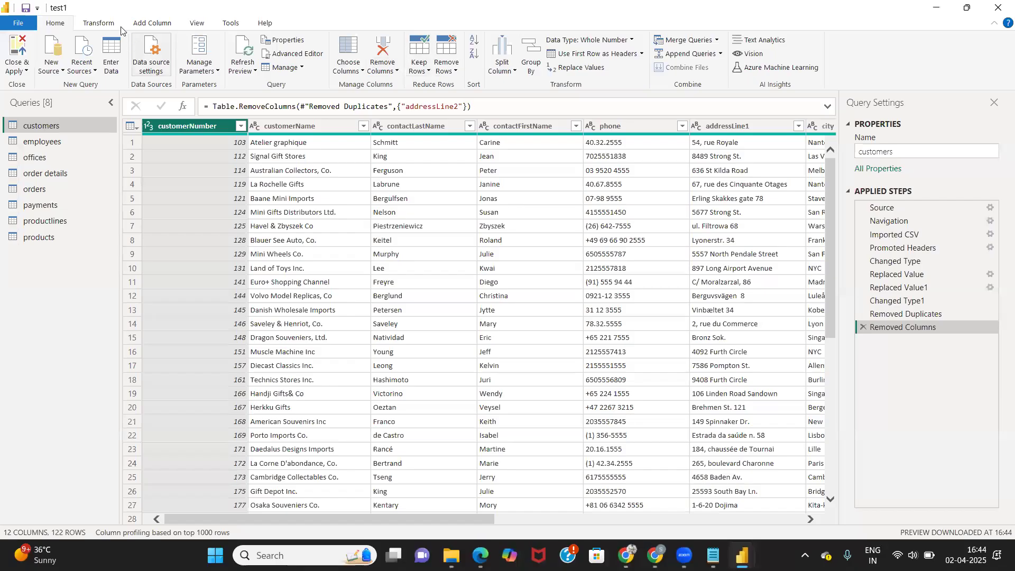
{"action": "left_click", "coordinate": [103, 23]}
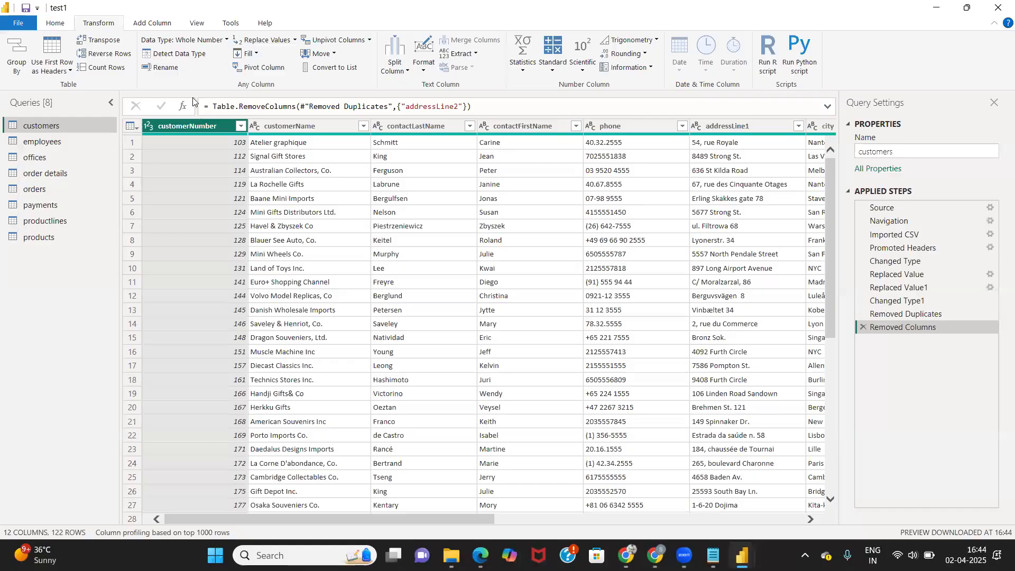
{"action": "left_click", "coordinate": [316, 124]}
{"action": "left_click", "coordinate": [373, 60]}
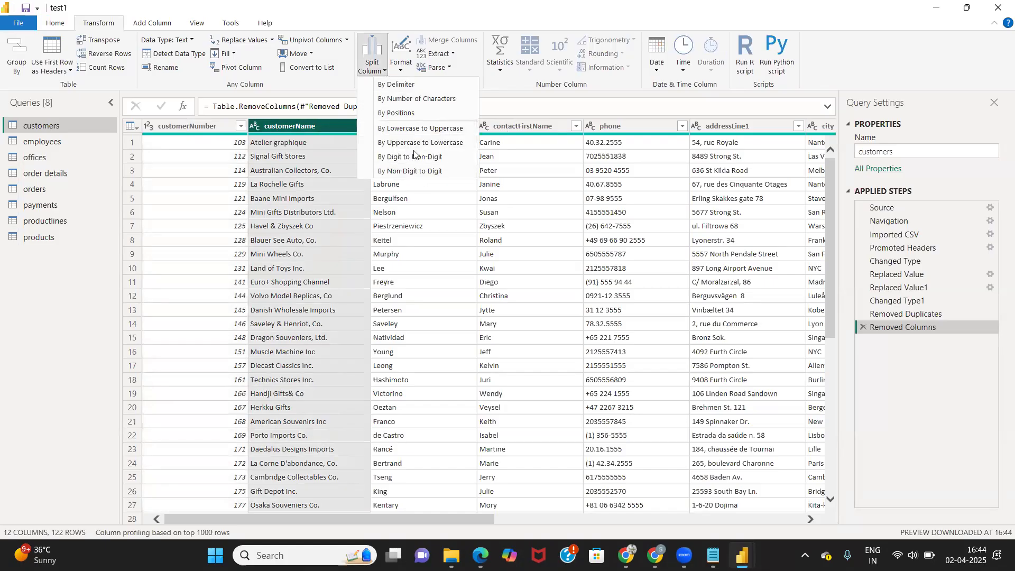
{"action": "left_click", "coordinate": [409, 84]}
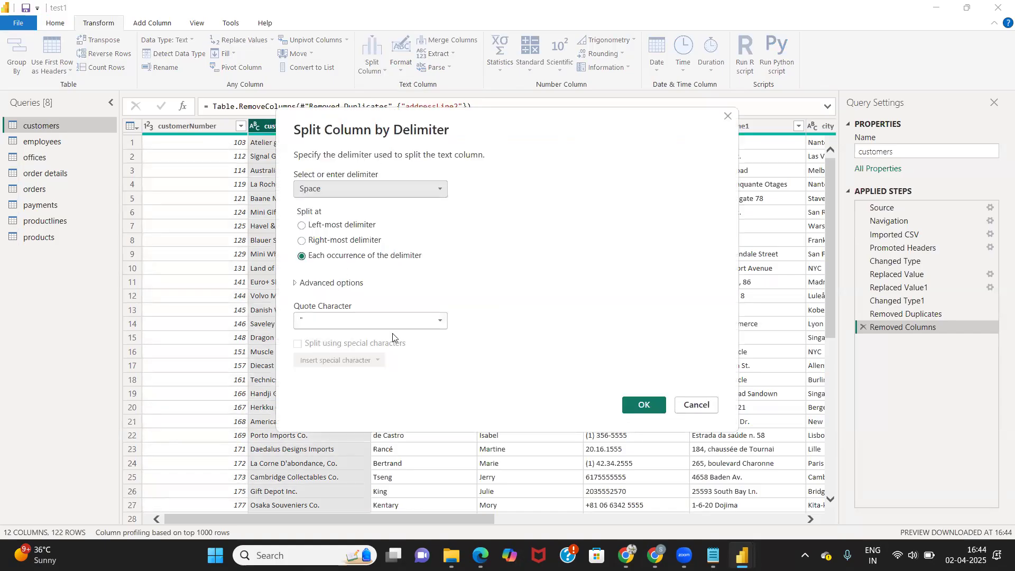
{"action": "left_click", "coordinate": [643, 404]}
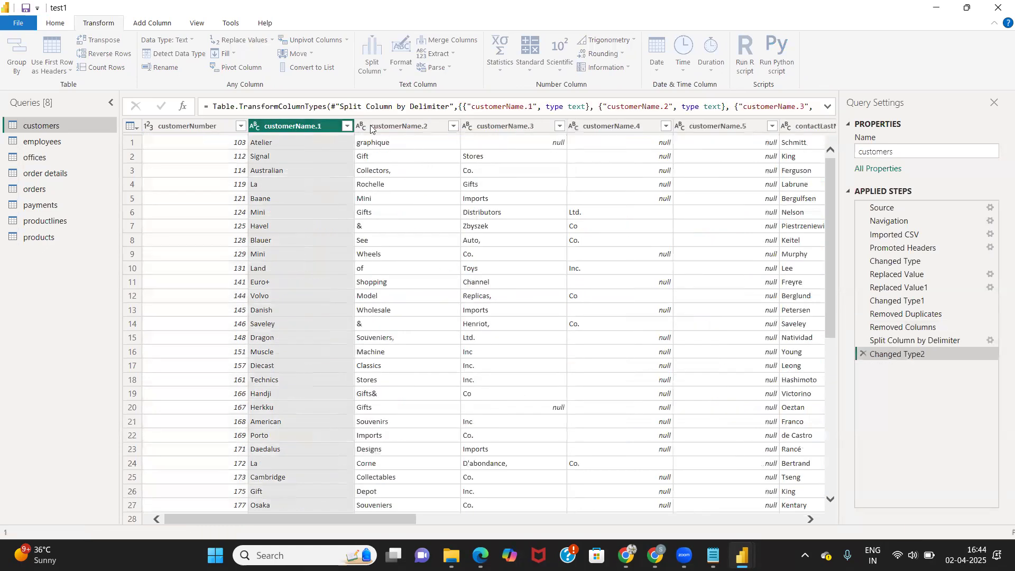
Examine the Changed Type2 formula, remove that applied step, and examine the Split Column by Delimiter formula.
{"action": "left_click_drag", "start_coordinate": [212, 104], "coordinate": [792, 107]}
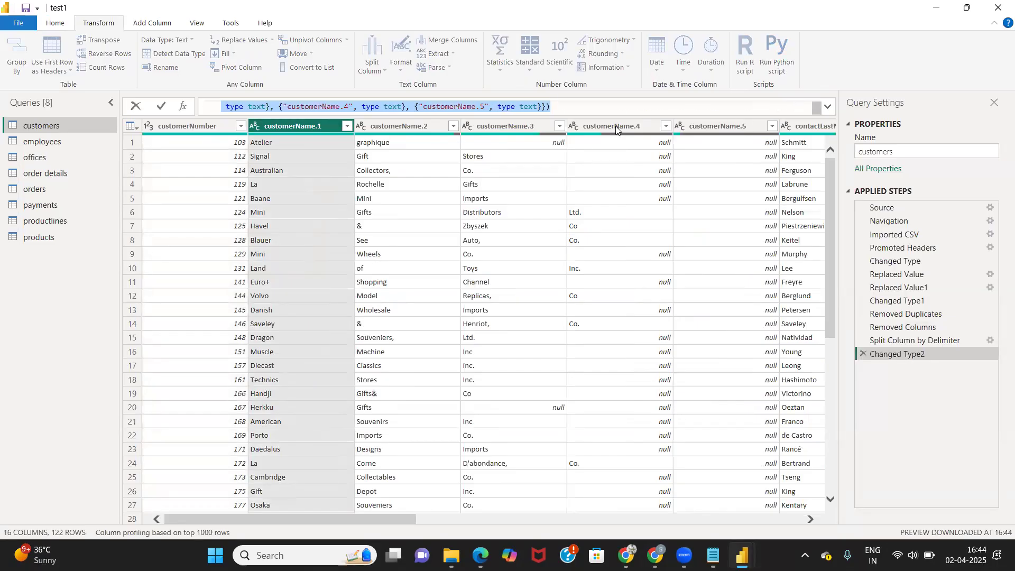
{"action": "left_click", "coordinate": [206, 125]}
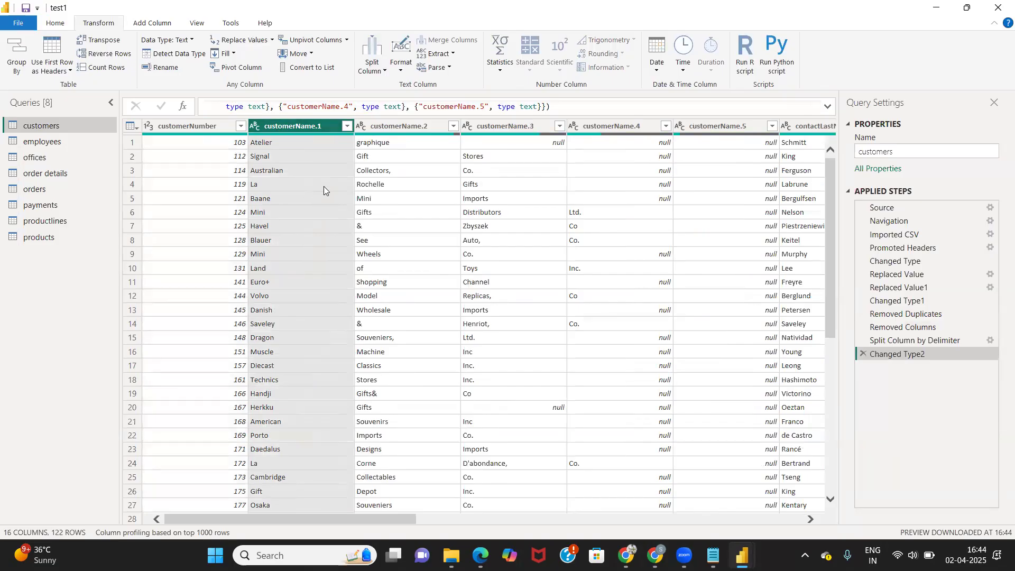
{"action": "left_click", "coordinate": [862, 352]}
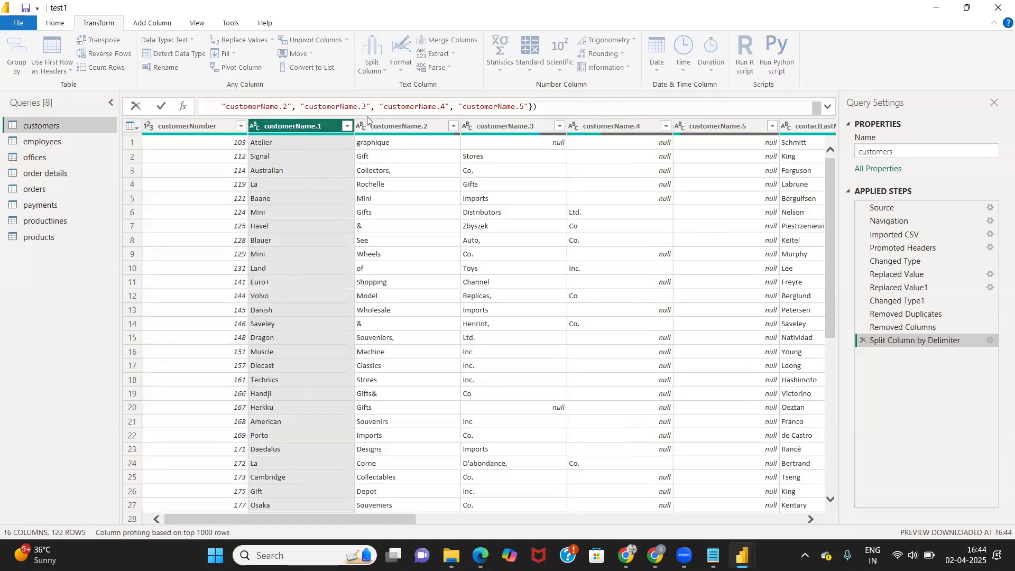
{"action": "scroll", "coordinate": [316, 106], "scroll_direction": "up", "scroll_amount": 1}
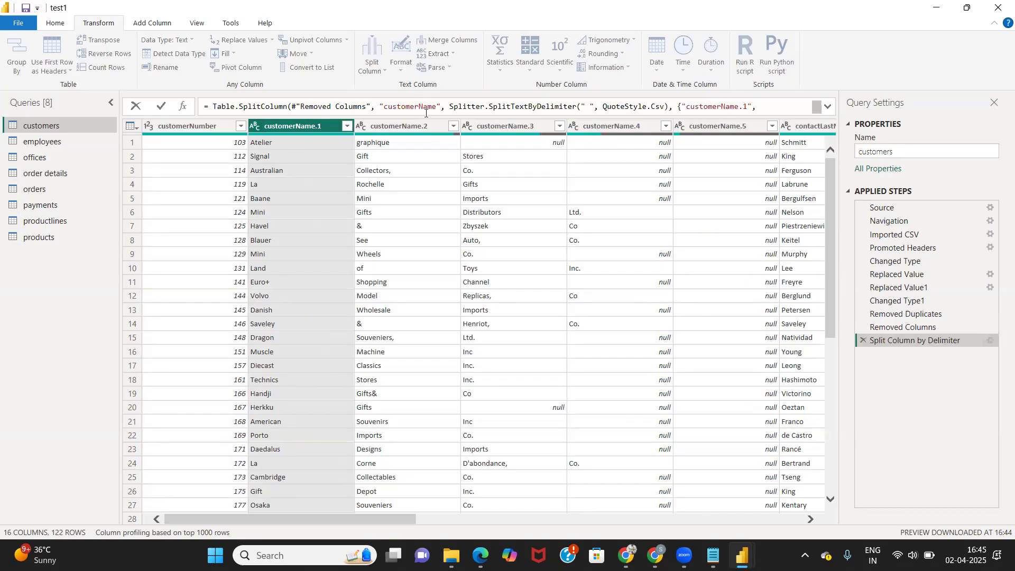
Remove the Split Column by Delimiter step from the customers query and close the Power Query Editor without applying the changes.
{"action": "left_click", "coordinate": [56, 147]}
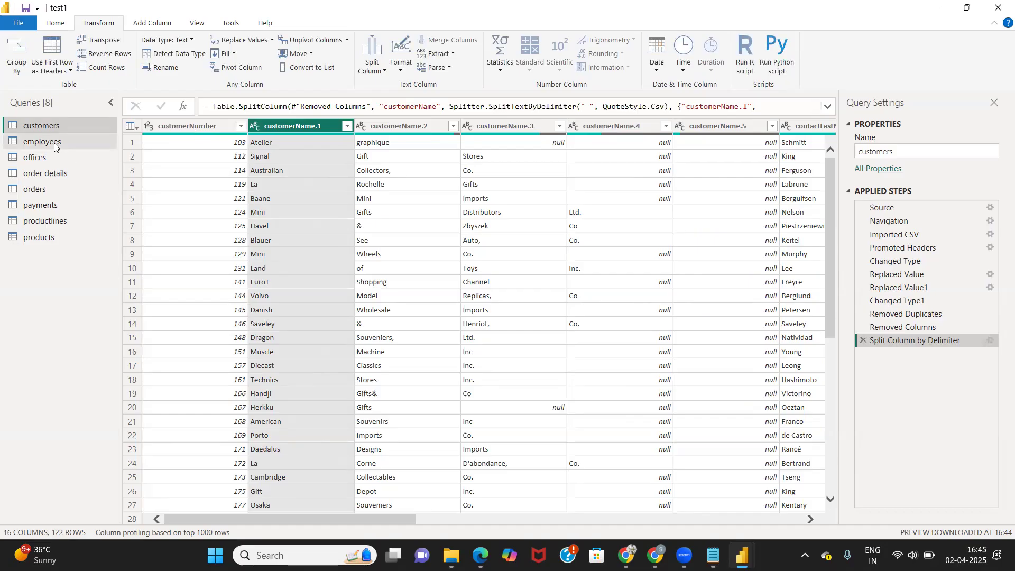
{"action": "left_click", "coordinate": [54, 143]}
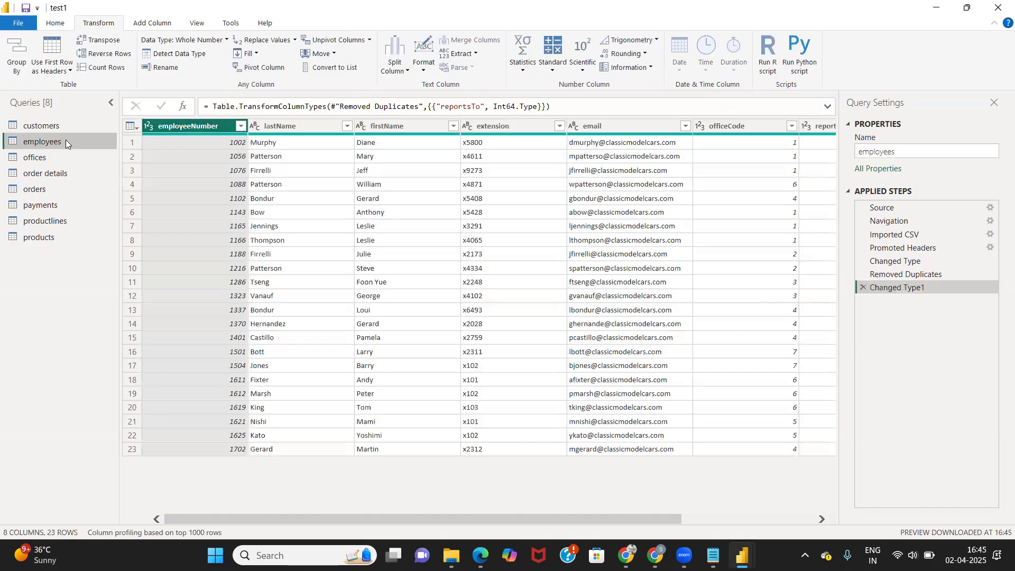
{"action": "left_click", "coordinate": [52, 127]}
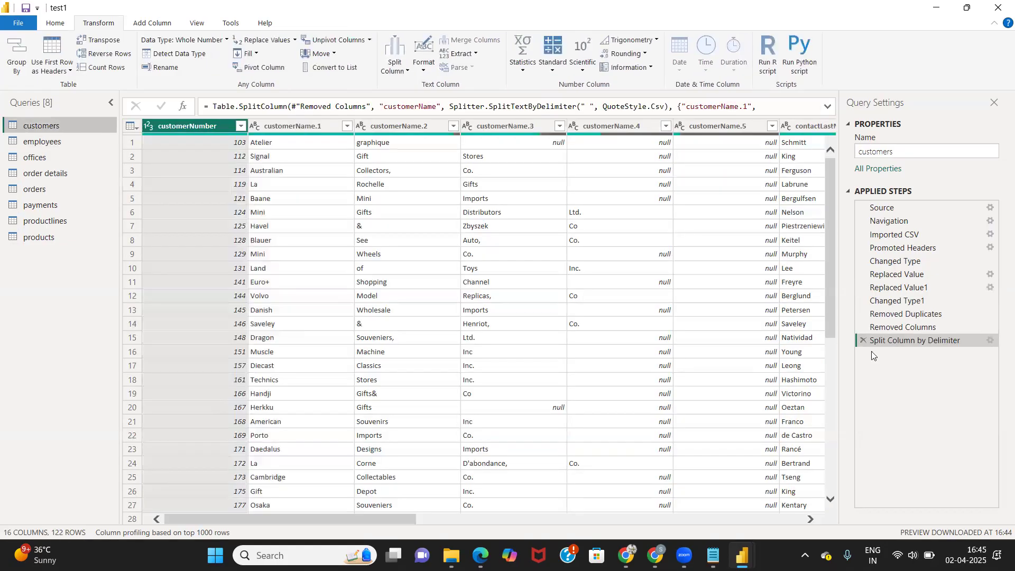
{"action": "left_click", "coordinate": [863, 340]}
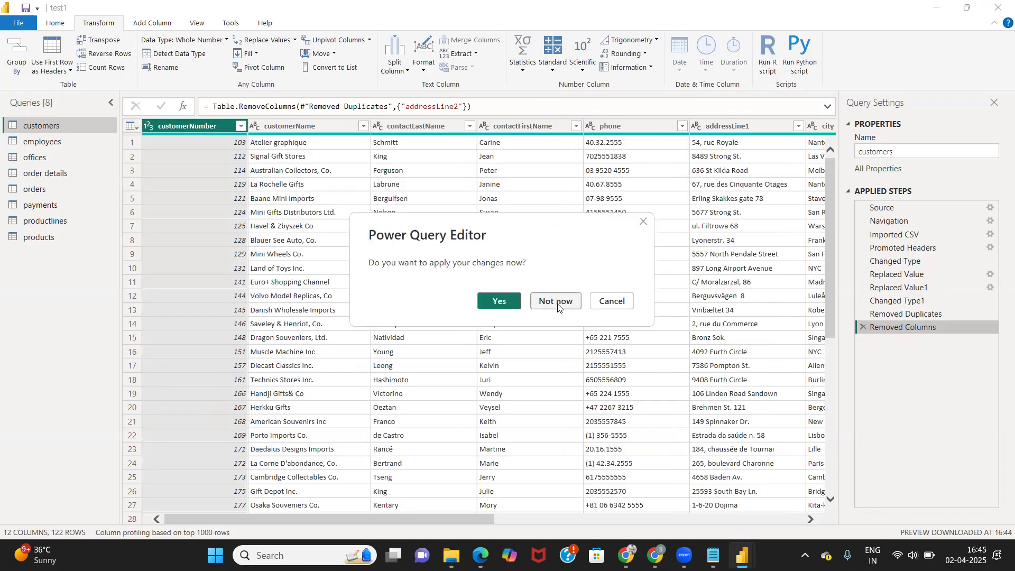
{"action": "left_click", "coordinate": [558, 301]}
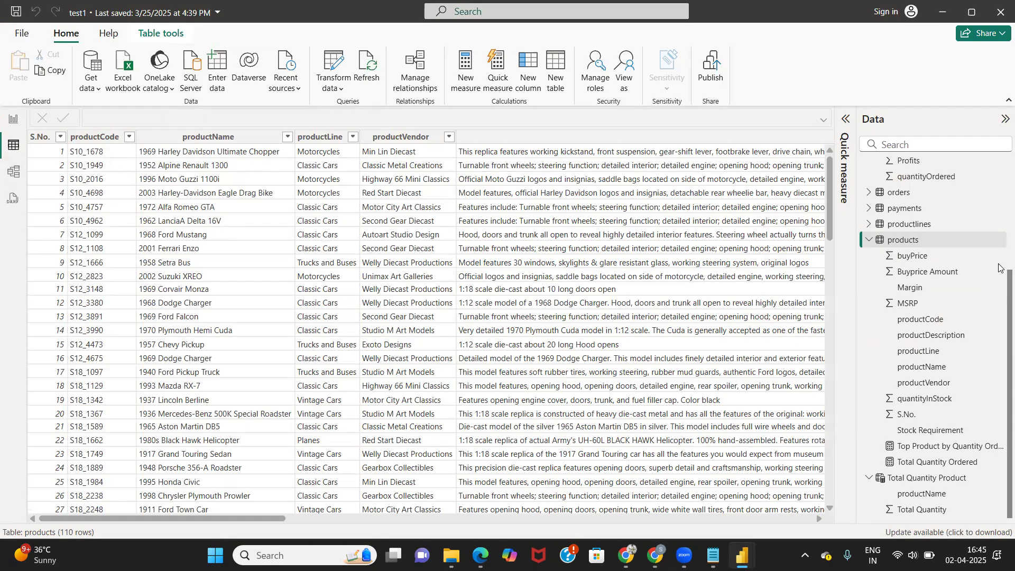
Collapse the products table, return to the report page, and view the calculations available for a quick measure.
{"action": "left_click", "coordinate": [869, 241]}
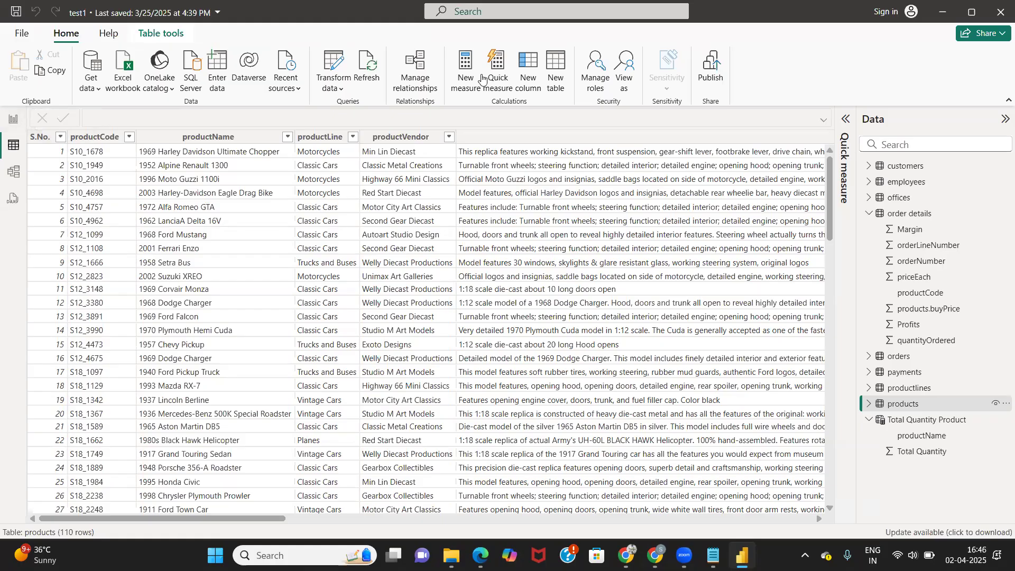
{"action": "left_click", "coordinate": [13, 119]}
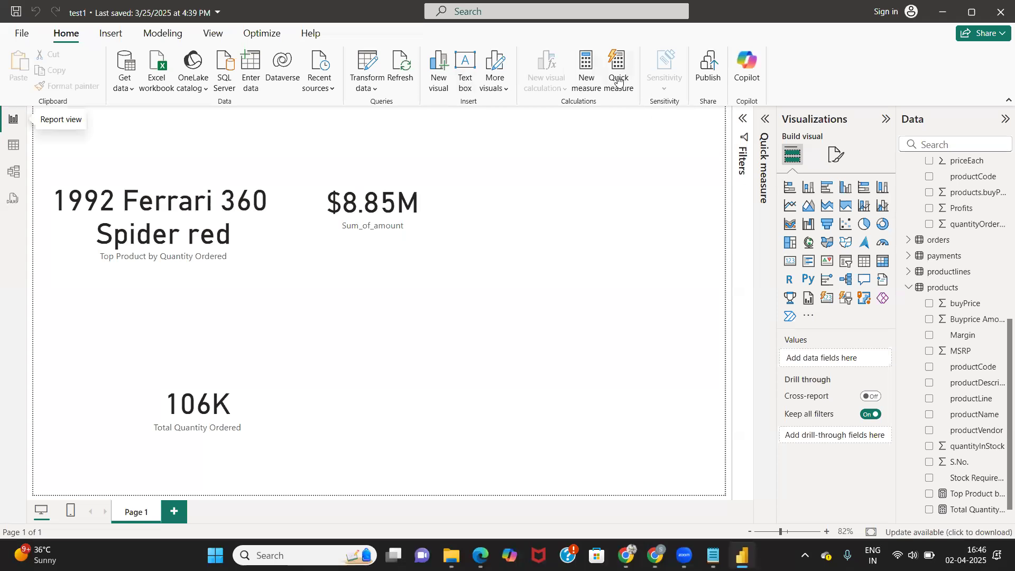
{"action": "left_click", "coordinate": [619, 81]}
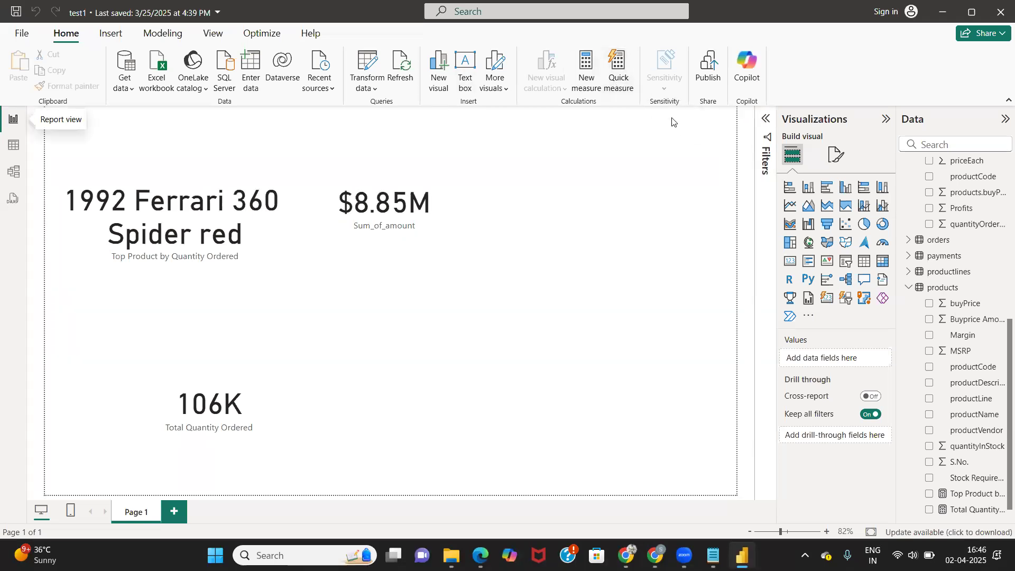
{"action": "left_click", "coordinate": [615, 73]}
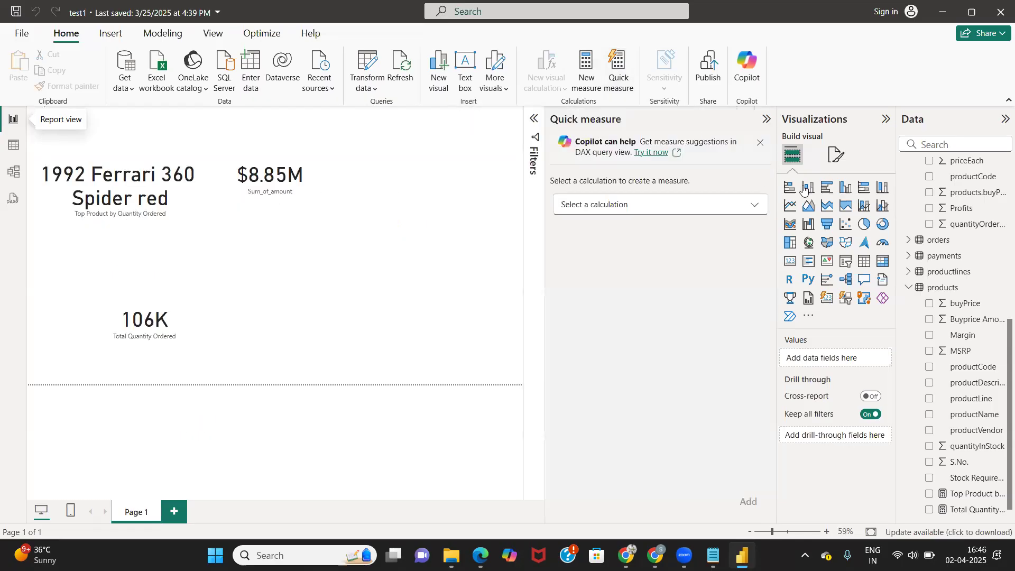
{"action": "left_click", "coordinate": [750, 205]}
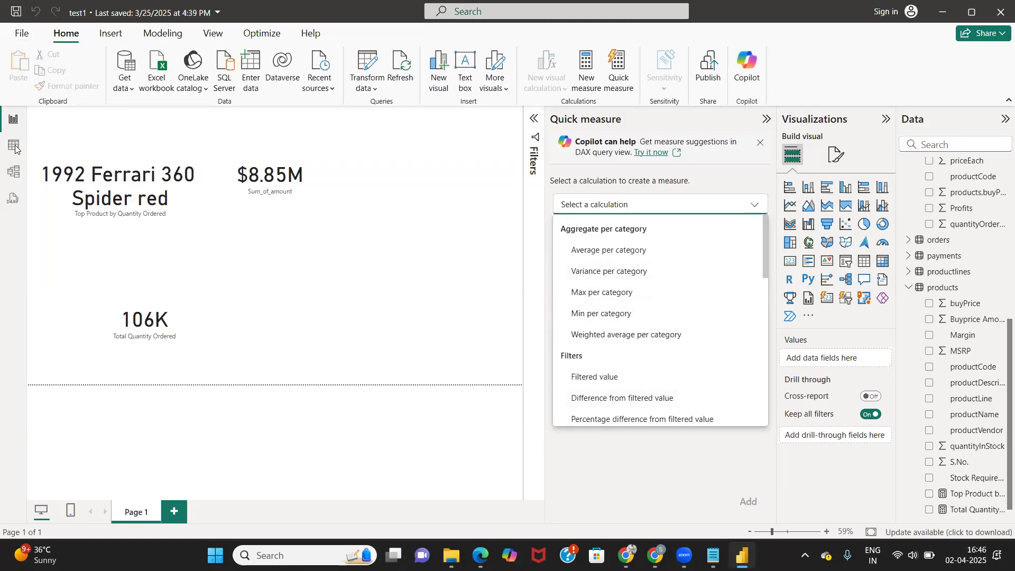
Collapse the products table's fields in the report and show the Total Quantity Product table's formula.
{"action": "left_click", "coordinate": [906, 288]}
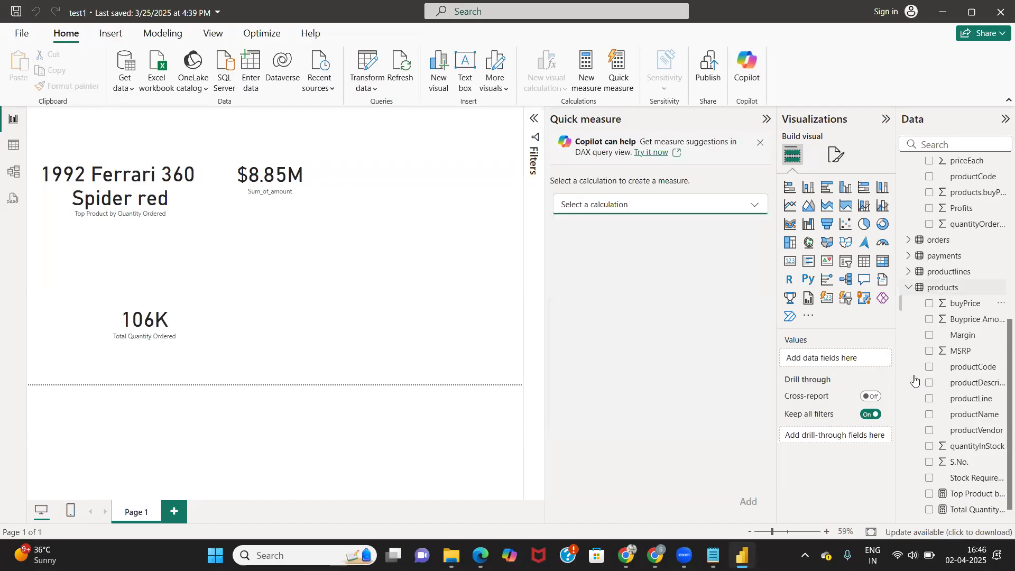
{"action": "left_click", "coordinate": [908, 290]}
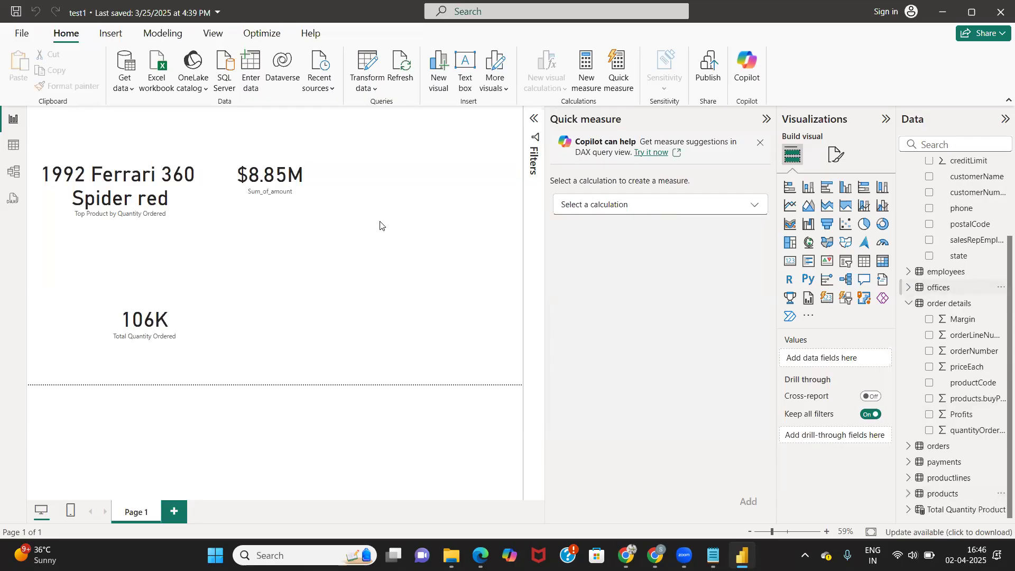
{"action": "left_click", "coordinate": [958, 512]}
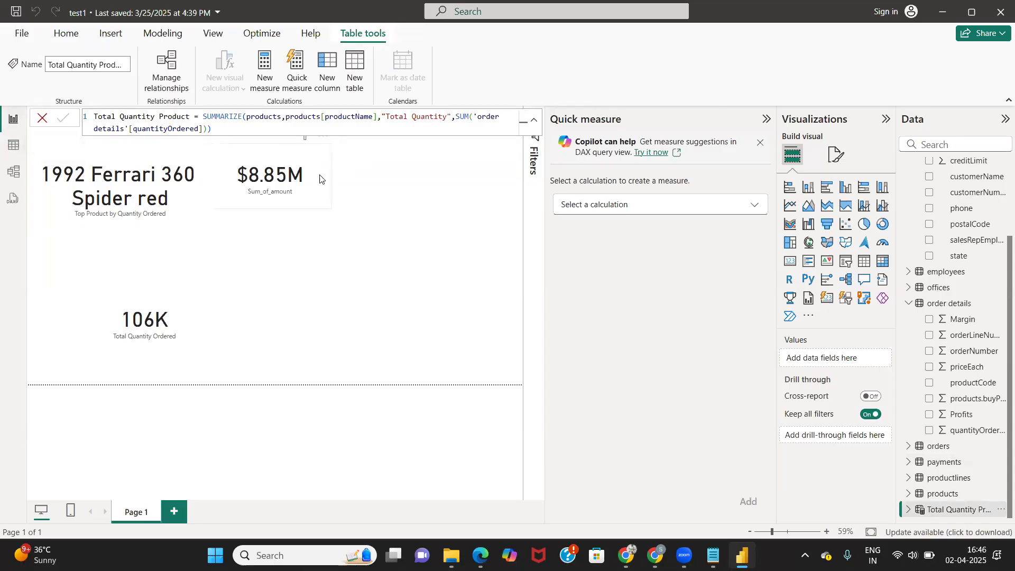
Look through the rows of the products table's data and return to the report page.
{"action": "left_click", "coordinate": [8, 150]}
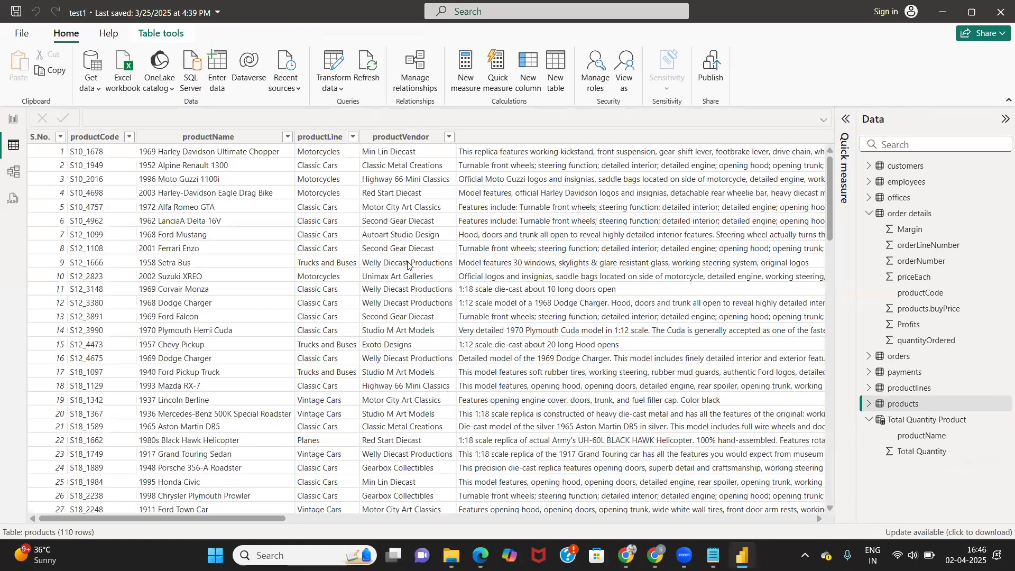
{"action": "scroll", "coordinate": [407, 264], "scroll_direction": "down", "scroll_amount": 5}
{"action": "scroll", "coordinate": [417, 280], "scroll_direction": "down", "scroll_amount": 6}
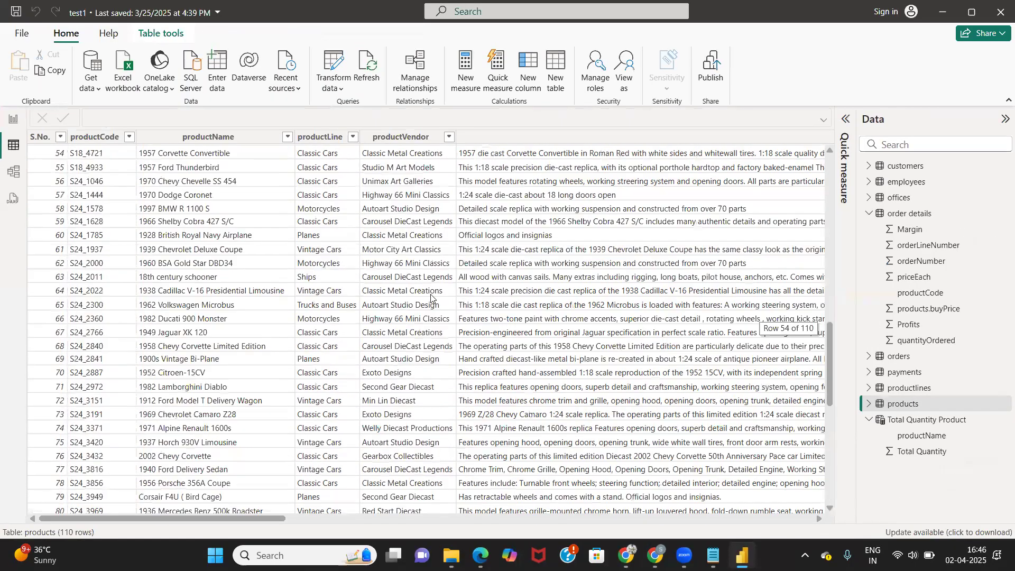
{"action": "scroll", "coordinate": [431, 297], "scroll_direction": "up", "scroll_amount": 11}
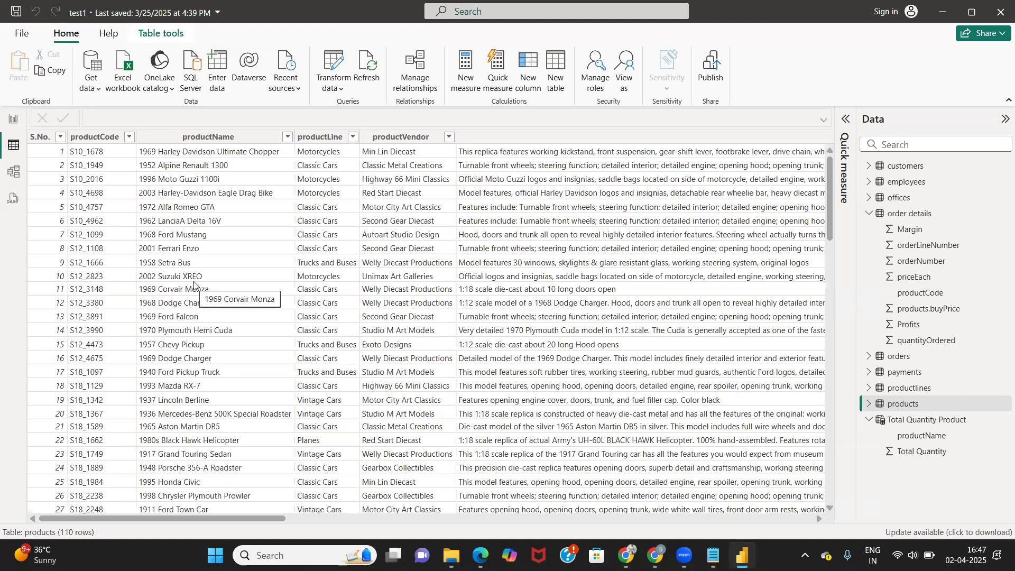
{"action": "left_click", "coordinate": [12, 122]}
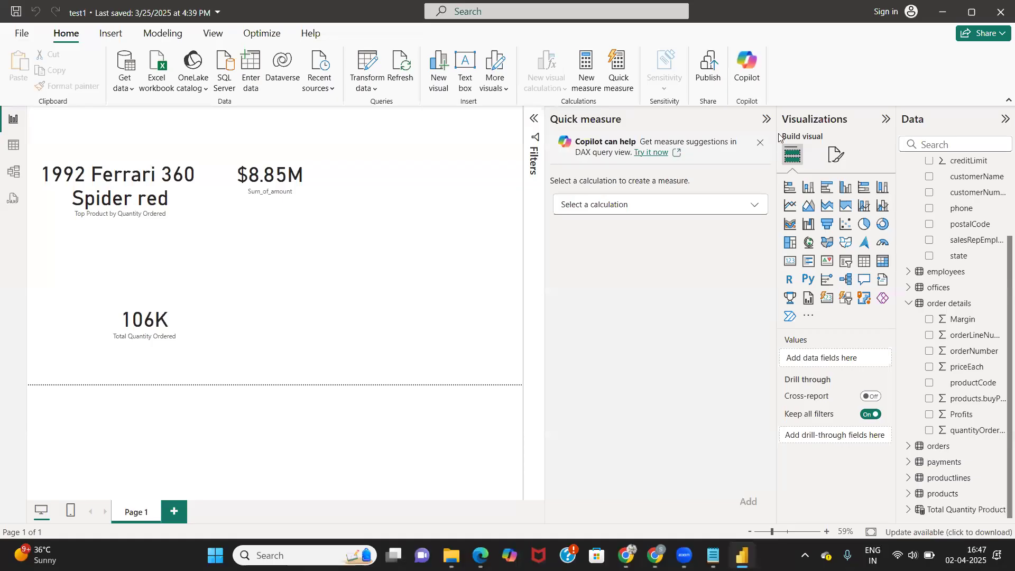
Dismiss the quick measure setup and check which export formats are offered for the report.
{"action": "left_click", "coordinate": [765, 120]}
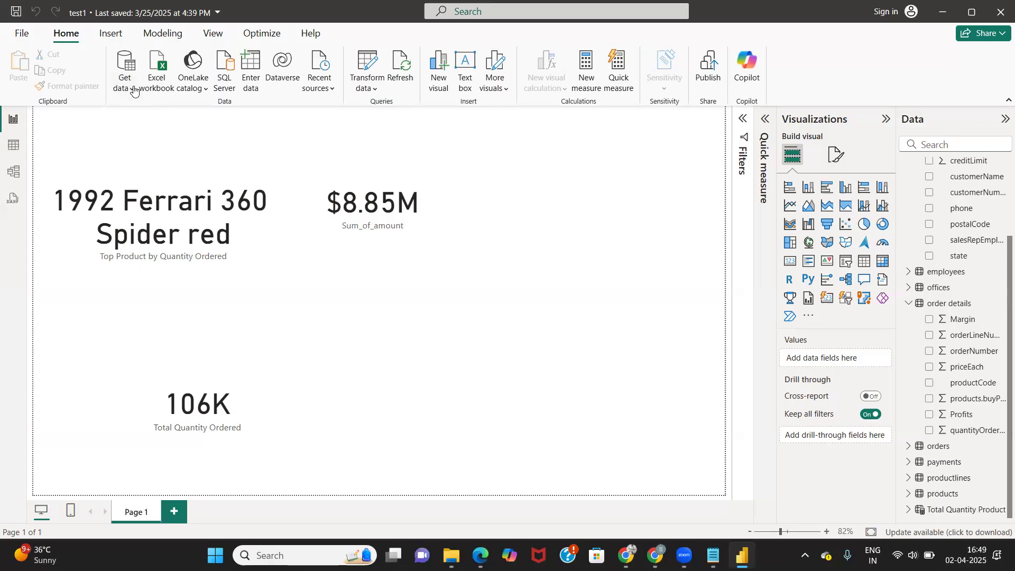
{"action": "left_click", "coordinate": [22, 34]}
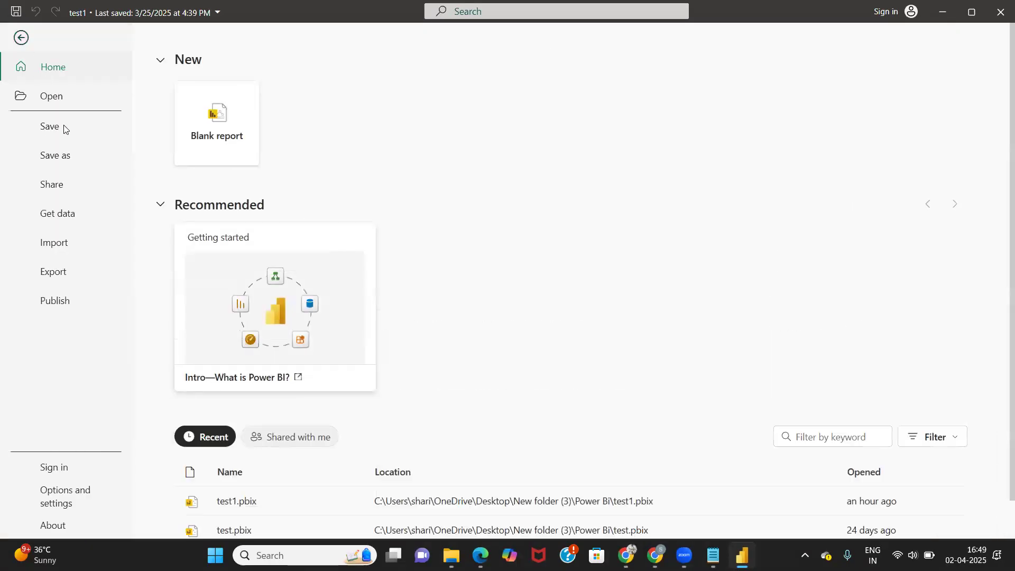
{"action": "left_click", "coordinate": [55, 274]}
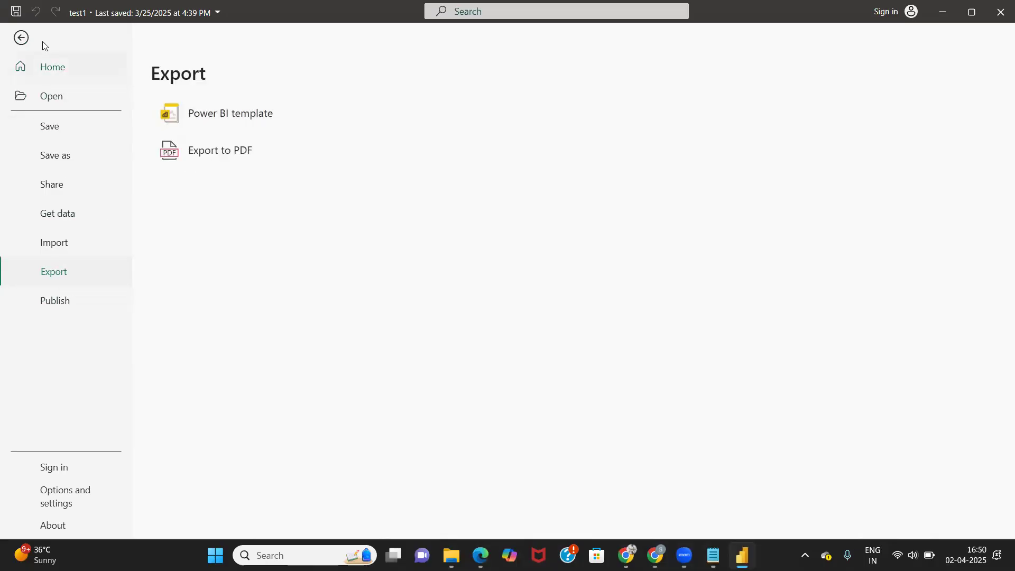
{"action": "left_click", "coordinate": [21, 38]}
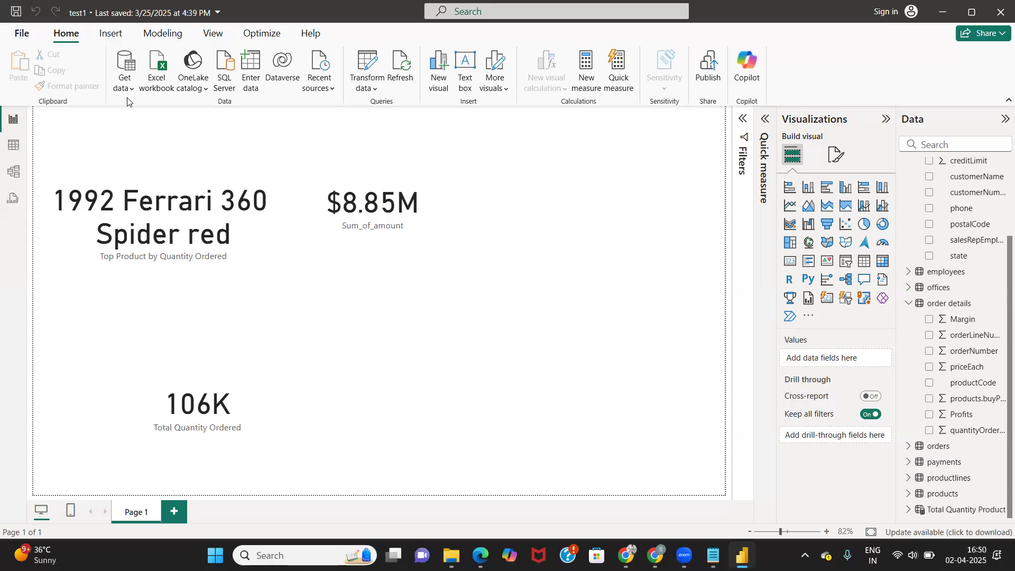
Choose the Create-a-Data-Model Excel workbook from the Downloads folder as a data source.
{"action": "left_click", "coordinate": [163, 78]}
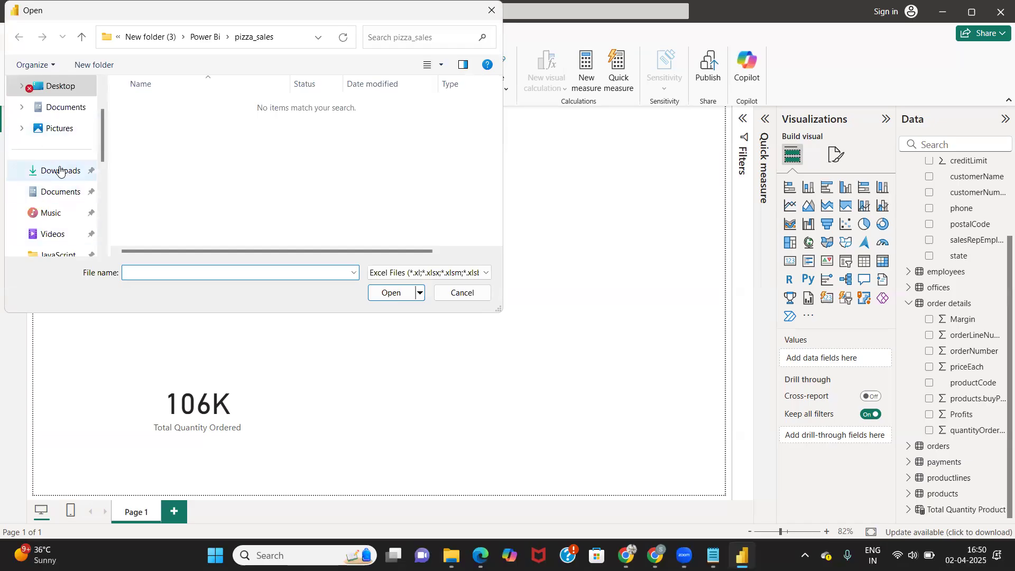
{"action": "scroll", "coordinate": [65, 226], "scroll_direction": "down", "scroll_amount": 2}
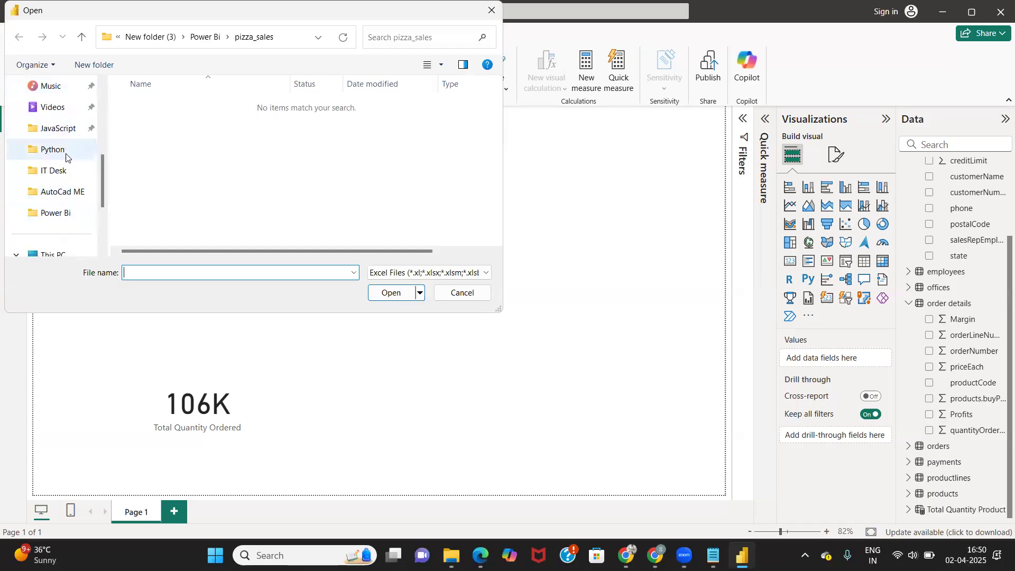
{"action": "scroll", "coordinate": [65, 157], "scroll_direction": "up", "scroll_amount": 2}
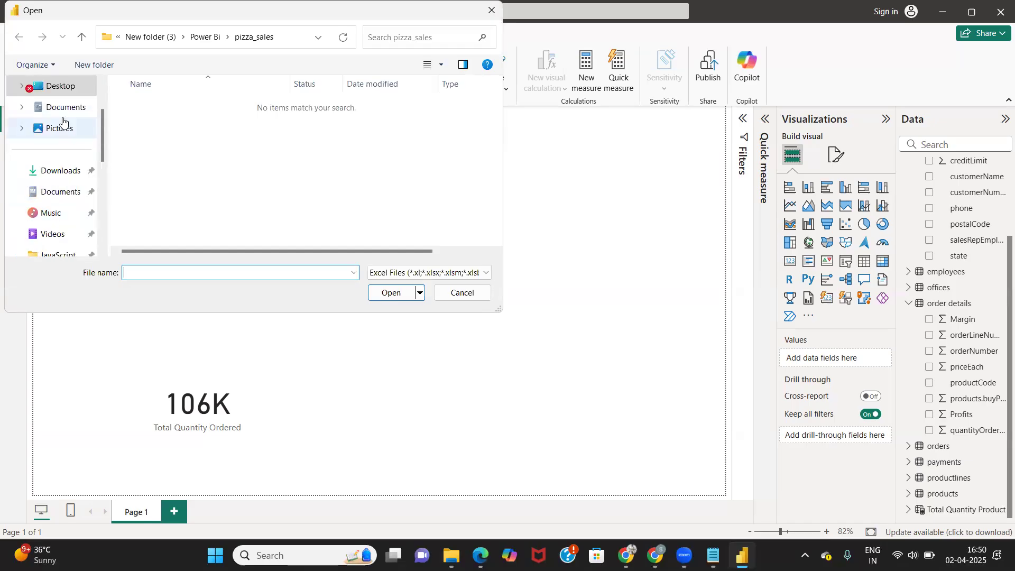
{"action": "left_click", "coordinate": [64, 165]}
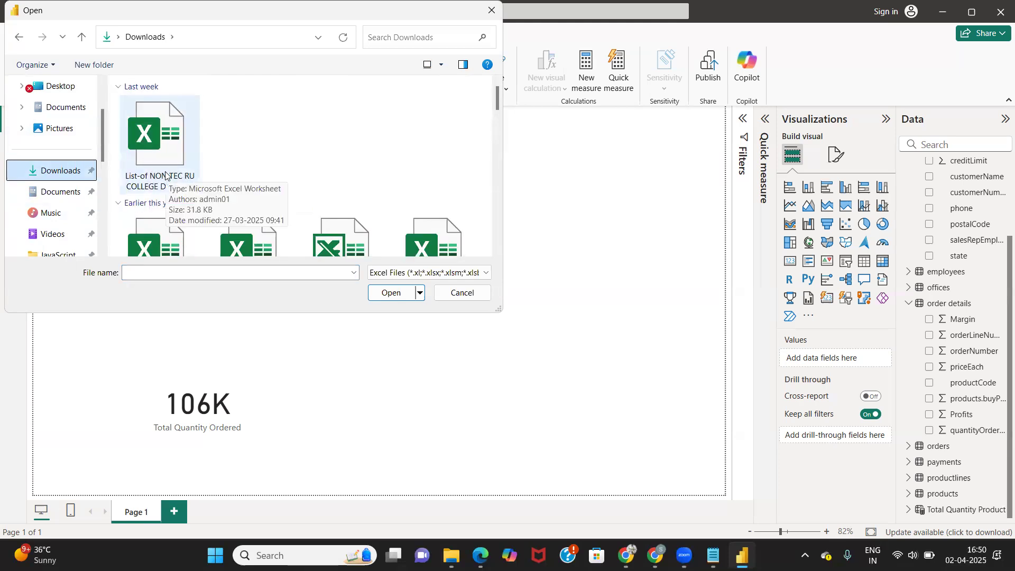
{"action": "scroll", "coordinate": [166, 176], "scroll_direction": "down", "scroll_amount": 1}
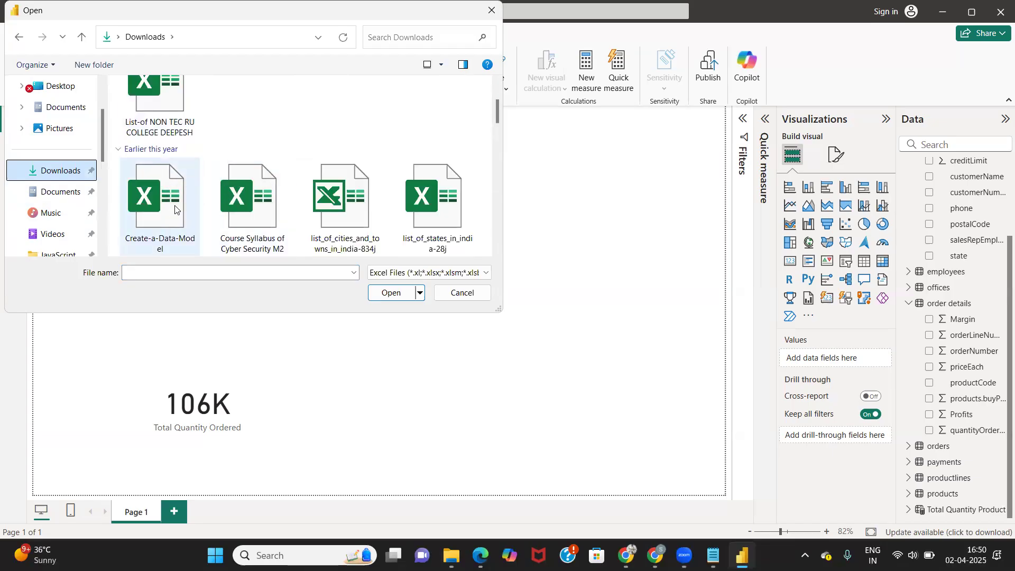
{"action": "left_click", "coordinate": [174, 208]}
{"action": "left_click", "coordinate": [391, 292]}
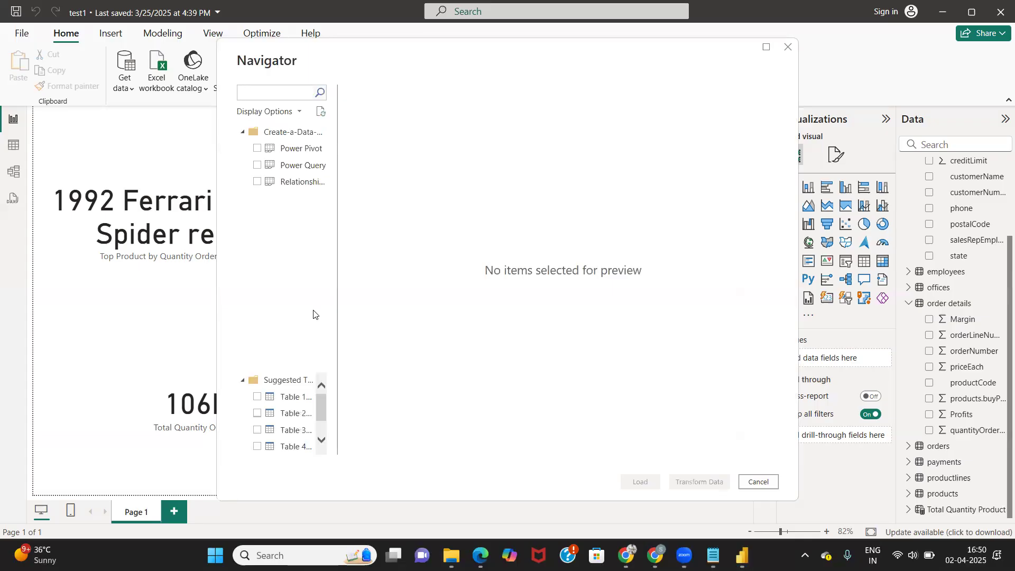
Preview the workbook's Power Pivot and Power Query sheets and suggested Tables 1 to 4, then cancel the import.
{"action": "left_click", "coordinate": [284, 152]}
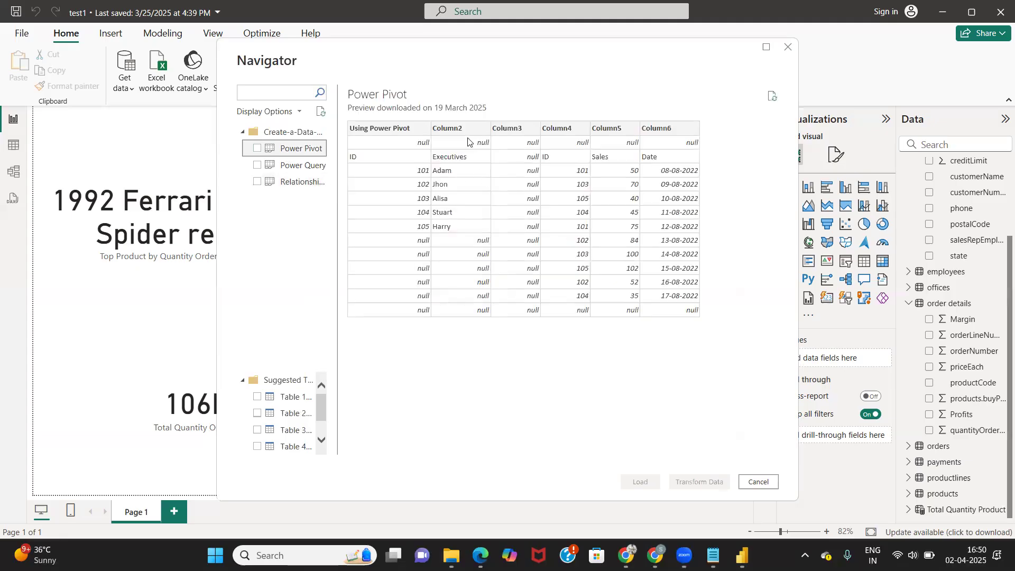
{"action": "left_click", "coordinate": [311, 165]}
{"action": "left_click", "coordinate": [296, 398]}
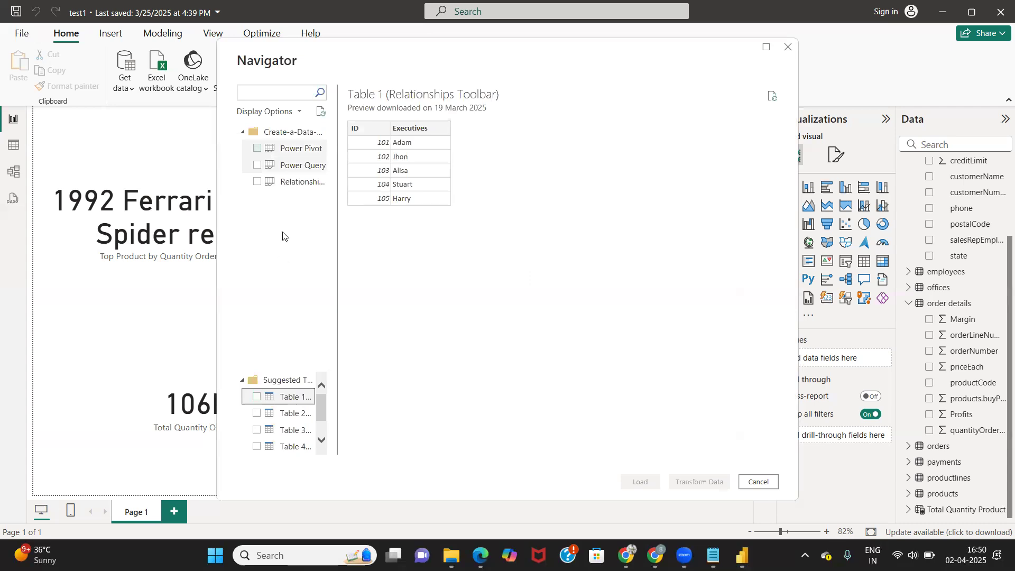
{"action": "left_click", "coordinate": [295, 413]}
{"action": "left_click", "coordinate": [299, 431]}
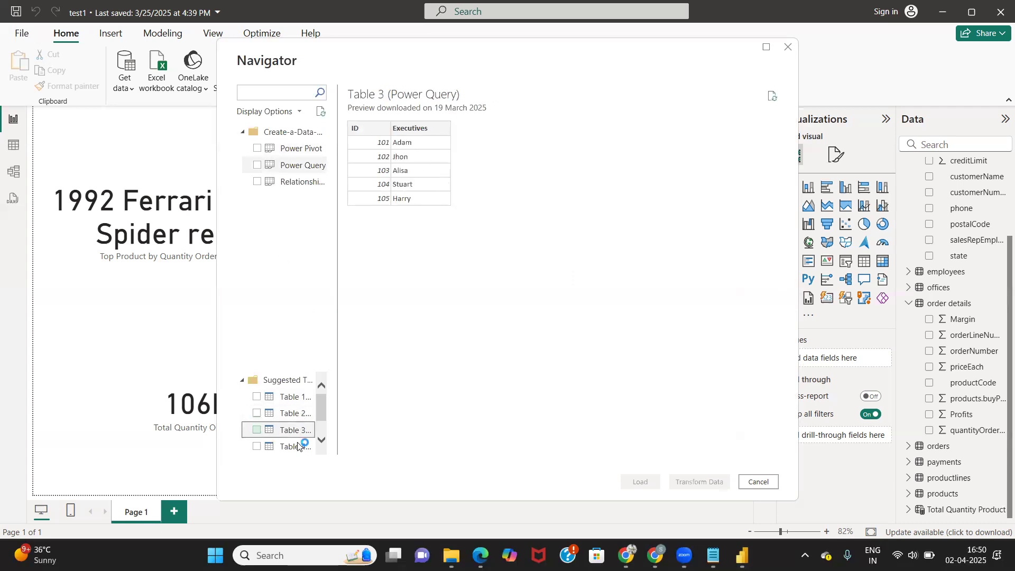
{"action": "left_click", "coordinate": [294, 446]}
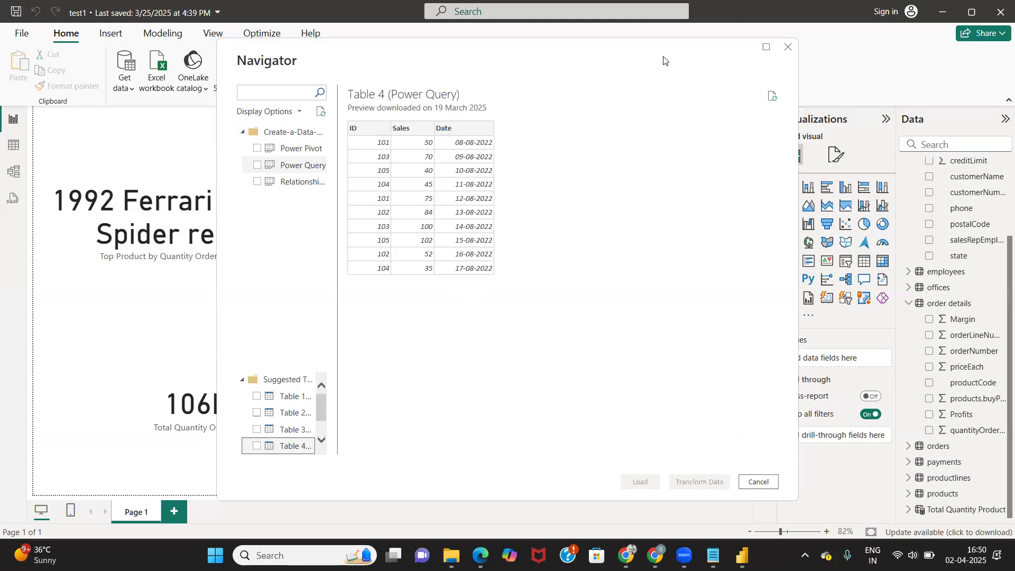
{"action": "left_click", "coordinate": [787, 46]}
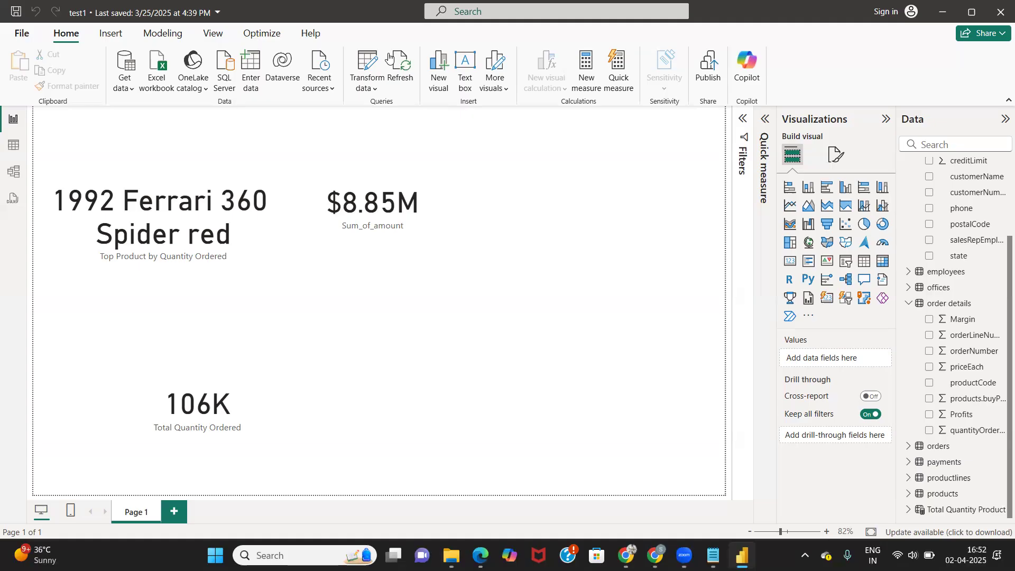
{"action": "left_click", "coordinate": [727, 259]}
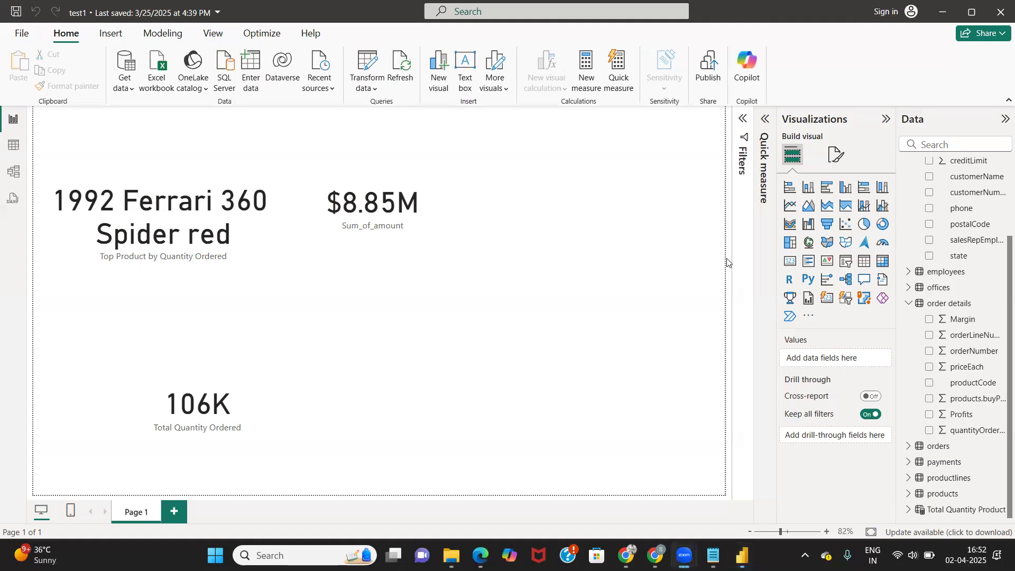